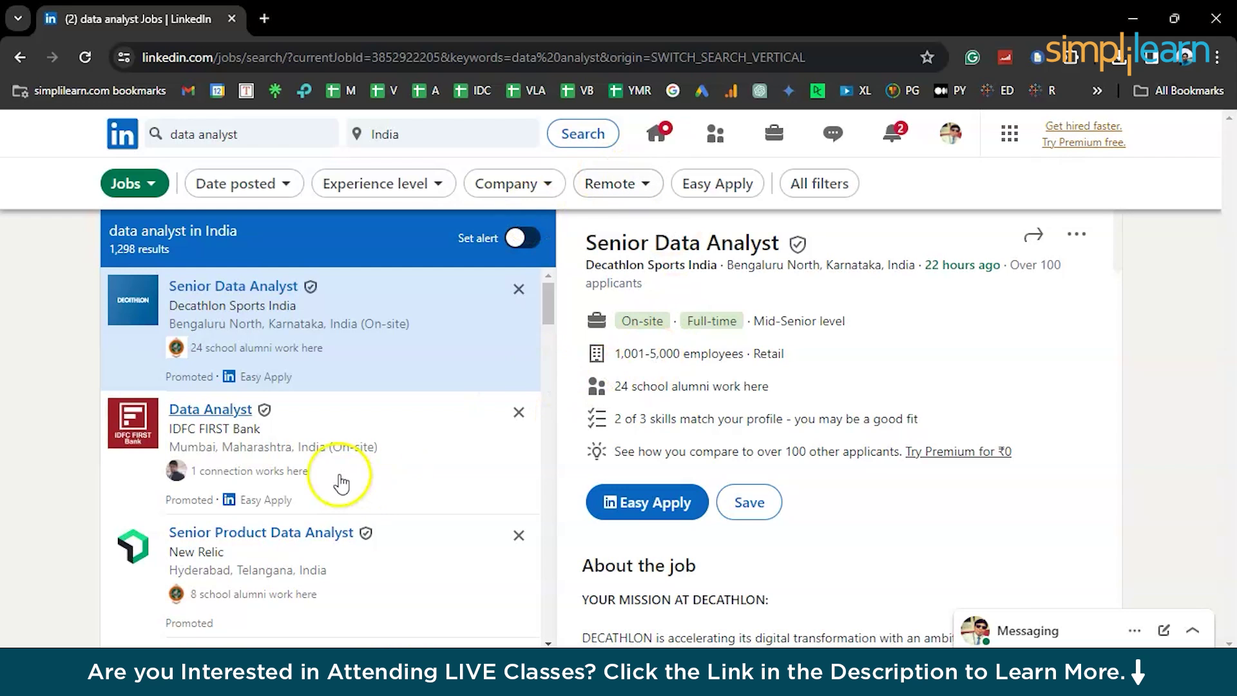
Open the IDFC FIRST Bank 'Data Analyst' posting in Mumbai from the LinkedIn data analyst results.
{"action": "left_click", "coordinate": [250, 132]}
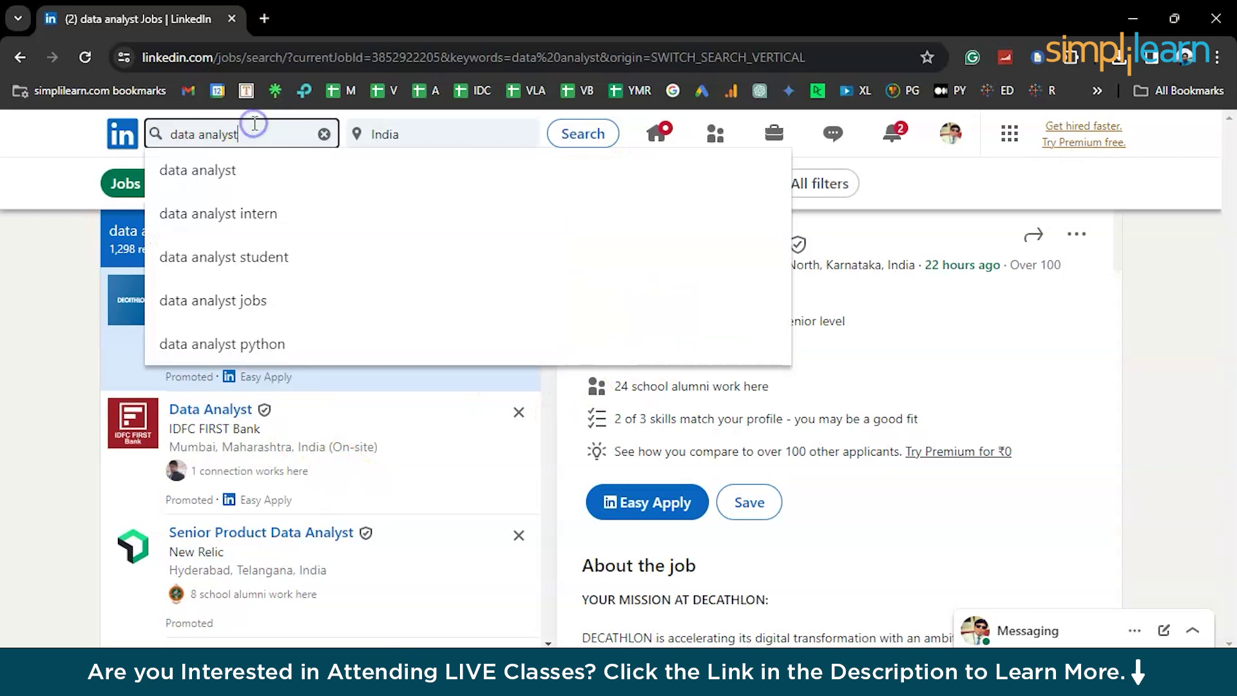
{"action": "left_click", "coordinate": [40, 416]}
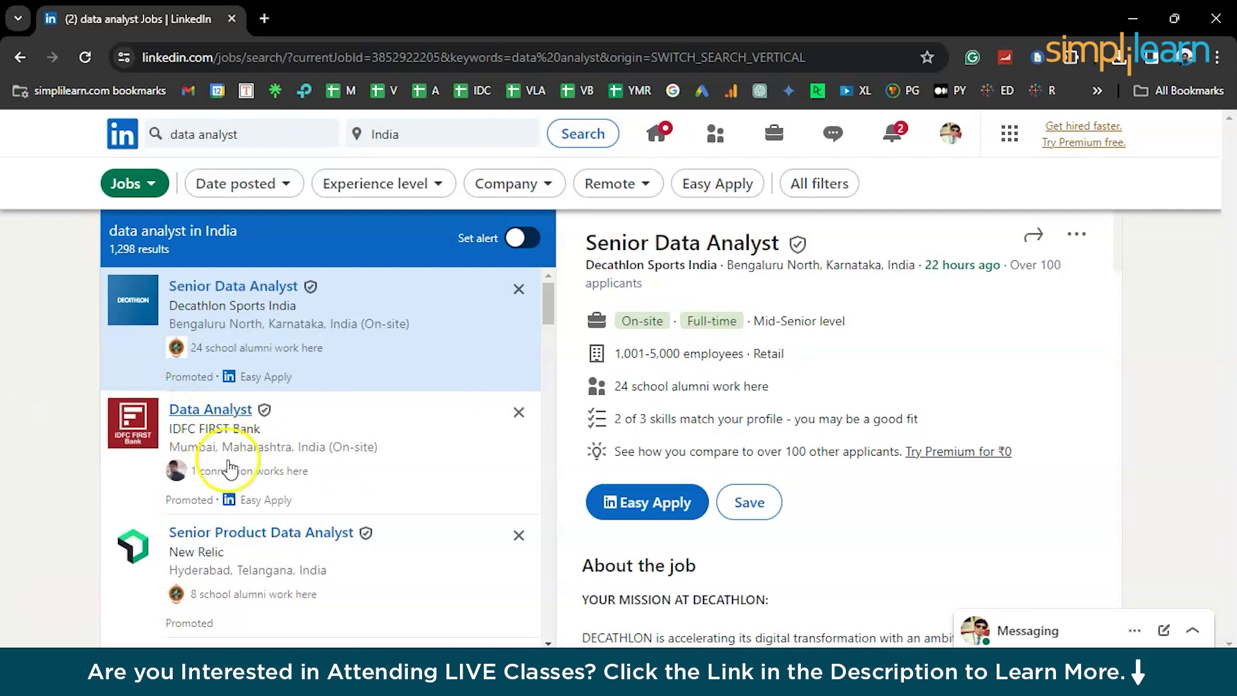
{"action": "scroll", "coordinate": [230, 469], "scroll_direction": "down", "scroll_amount": 1}
{"action": "scroll", "coordinate": [230, 468], "scroll_direction": "down", "scroll_amount": 2}
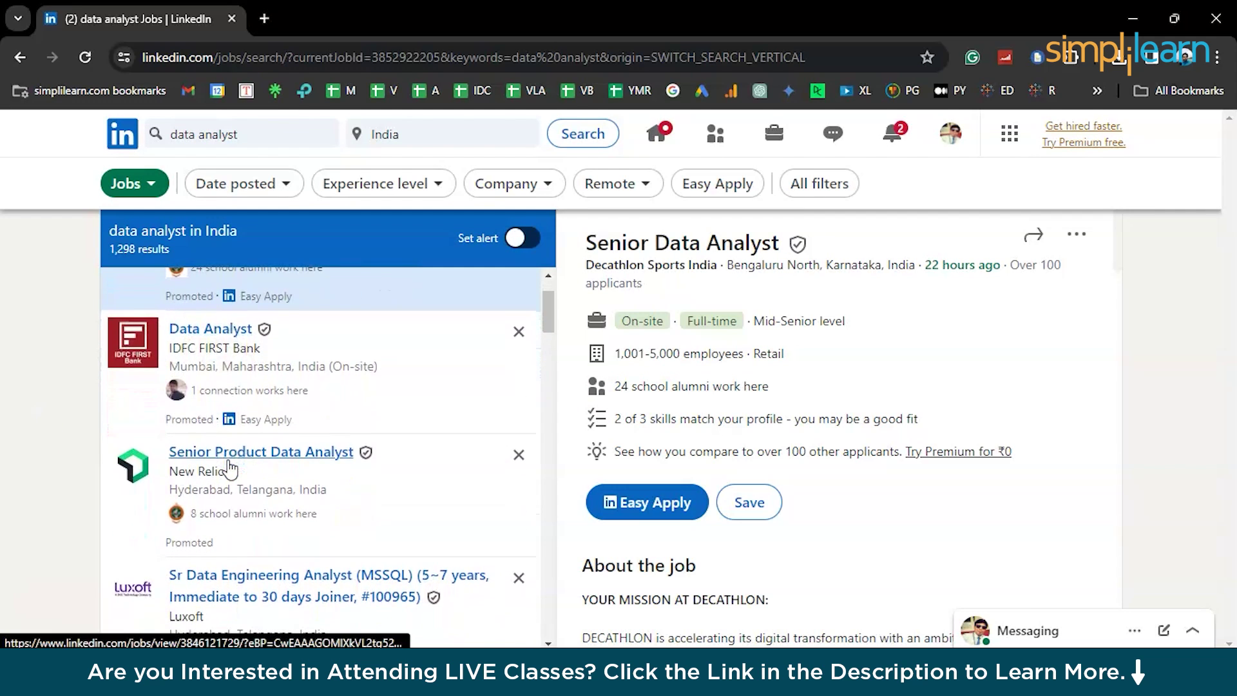
{"action": "scroll", "coordinate": [232, 476], "scroll_direction": "down", "scroll_amount": 2}
{"action": "scroll", "coordinate": [232, 483], "scroll_direction": "up", "scroll_amount": 3}
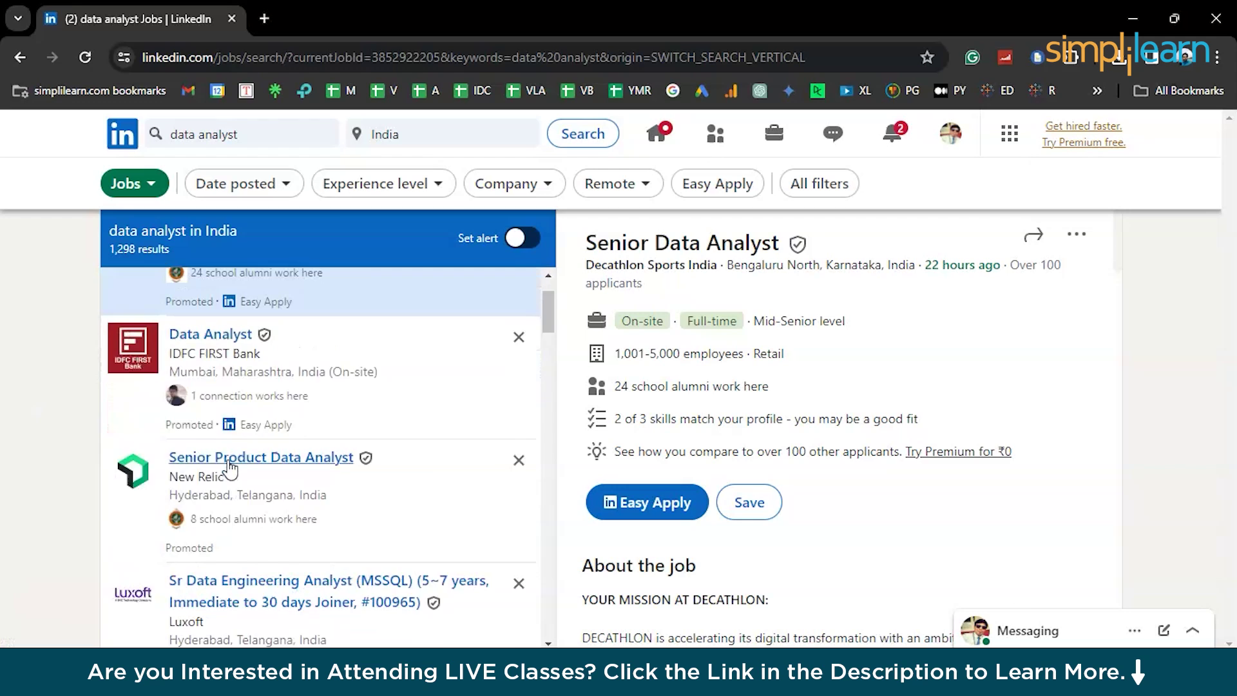
{"action": "left_click", "coordinate": [213, 513]}
{"action": "left_click", "coordinate": [236, 403]}
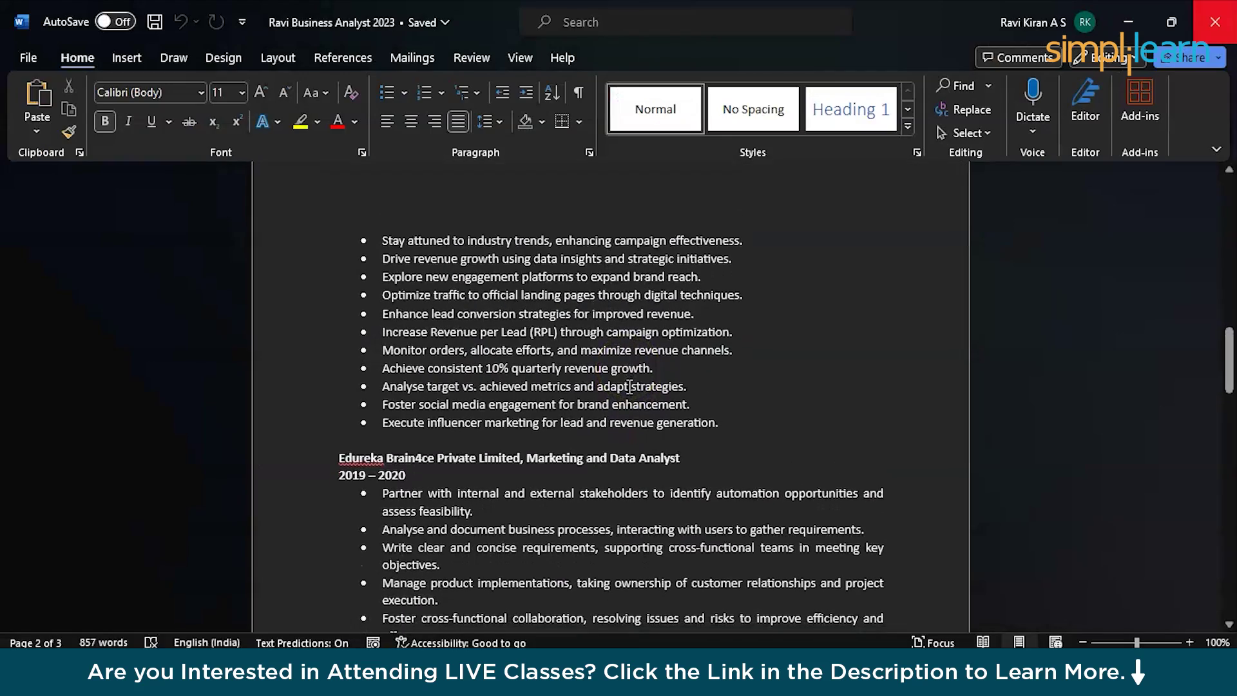
{"action": "scroll", "coordinate": [630, 385], "scroll_direction": "up", "scroll_amount": 2}
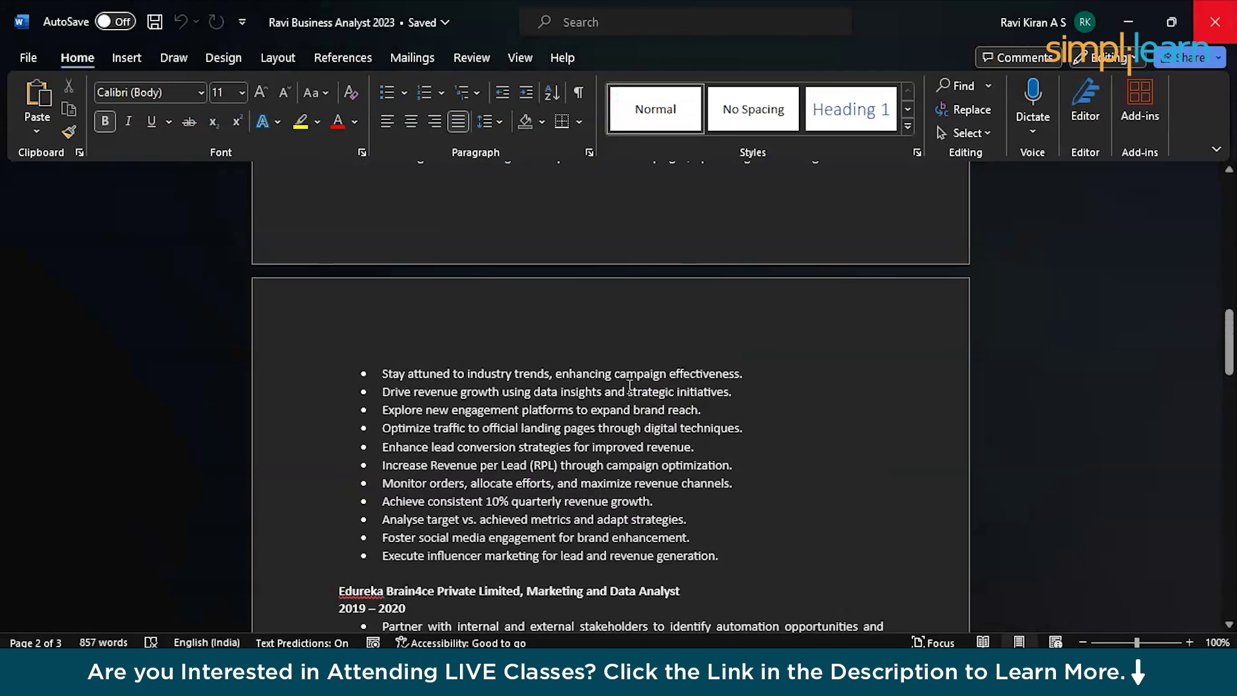
{"action": "scroll", "coordinate": [630, 386], "scroll_direction": "up", "scroll_amount": 6}
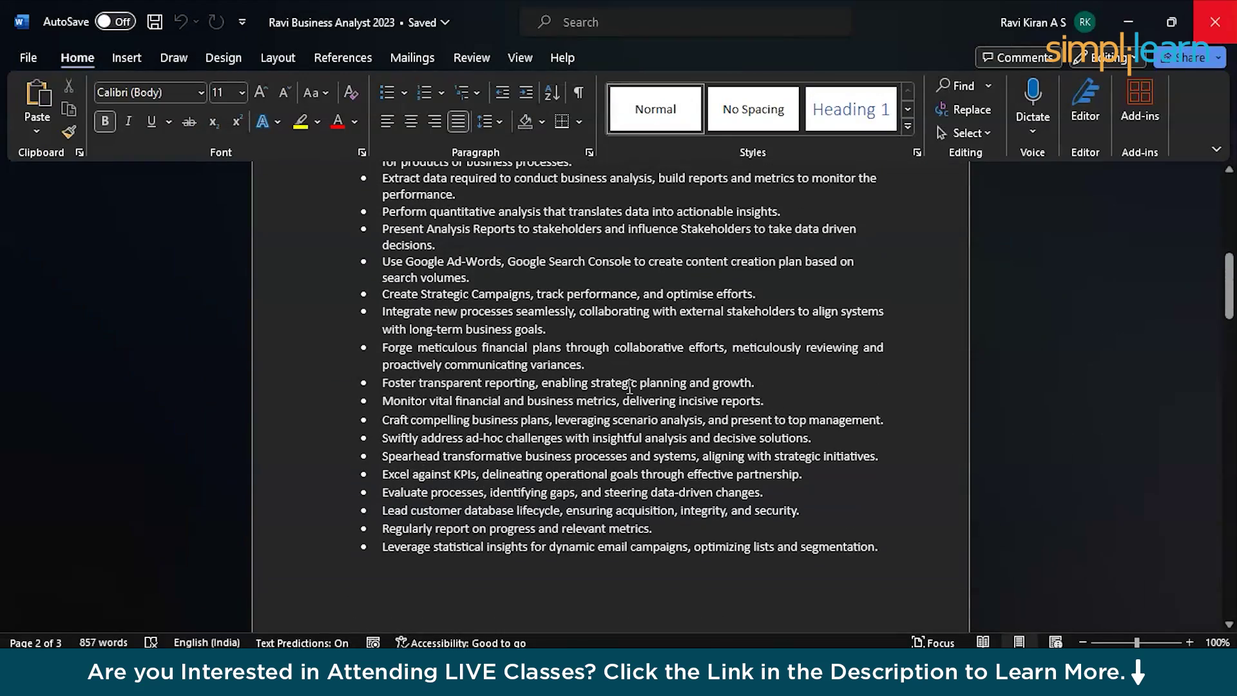
{"action": "scroll", "coordinate": [630, 386], "scroll_direction": "up", "scroll_amount": 6}
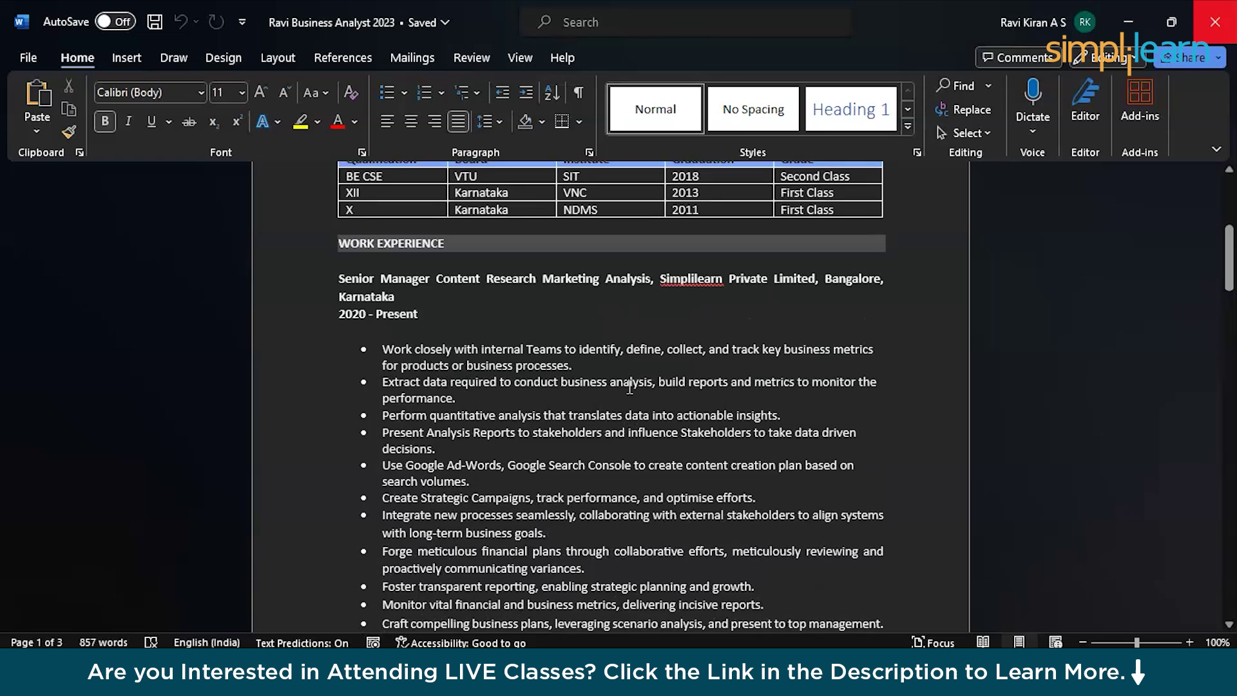
{"action": "scroll", "coordinate": [629, 387], "scroll_direction": "up", "scroll_amount": 2}
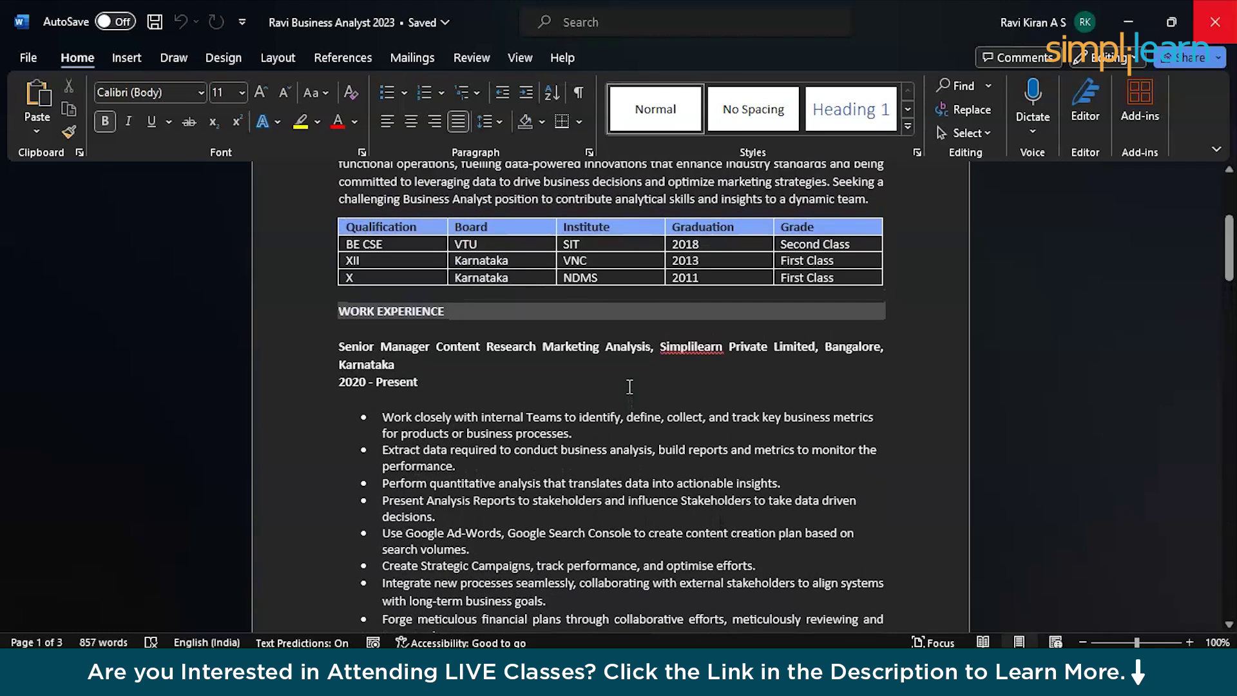
{"action": "scroll", "coordinate": [630, 387], "scroll_direction": "up", "scroll_amount": 1}
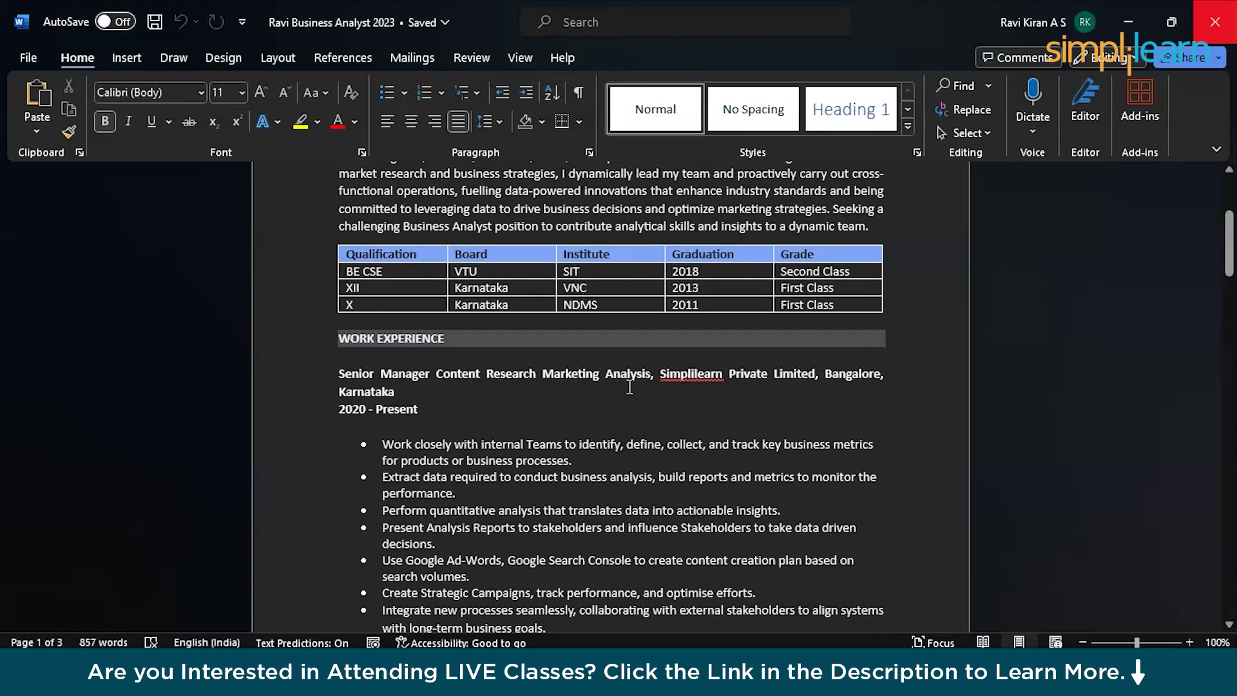
{"action": "double_click", "coordinate": [594, 207]}
{"action": "scroll", "coordinate": [594, 202], "scroll_direction": "up", "scroll_amount": 1}
{"action": "double_click", "coordinate": [615, 197]}
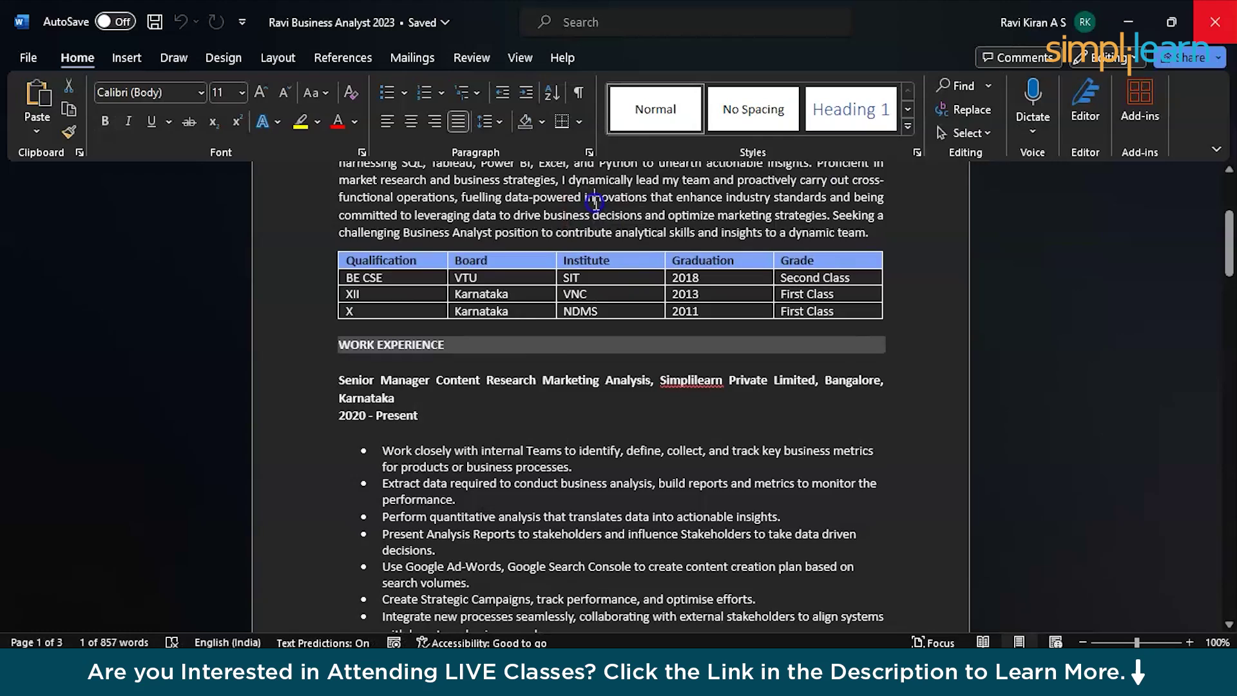
{"action": "scroll", "coordinate": [557, 357], "scroll_direction": "down", "scroll_amount": 20}
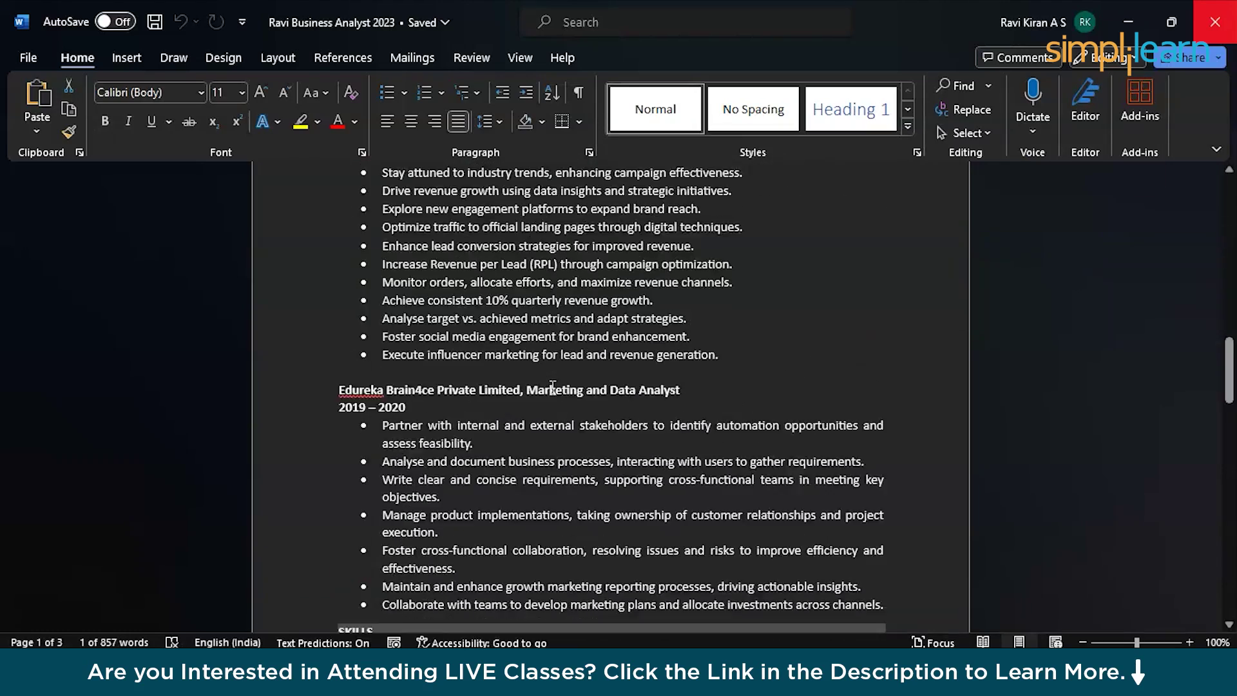
{"action": "scroll", "coordinate": [553, 387], "scroll_direction": "down", "scroll_amount": 20}
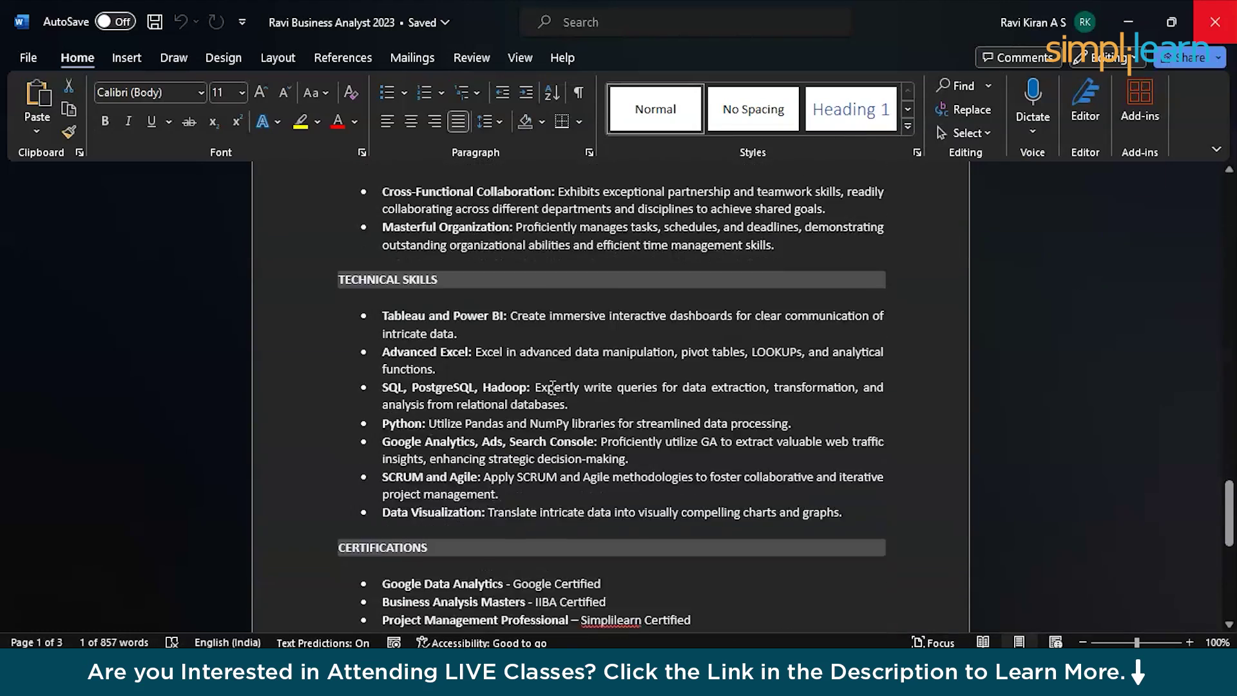
{"action": "scroll", "coordinate": [553, 387], "scroll_direction": "up", "scroll_amount": 2}
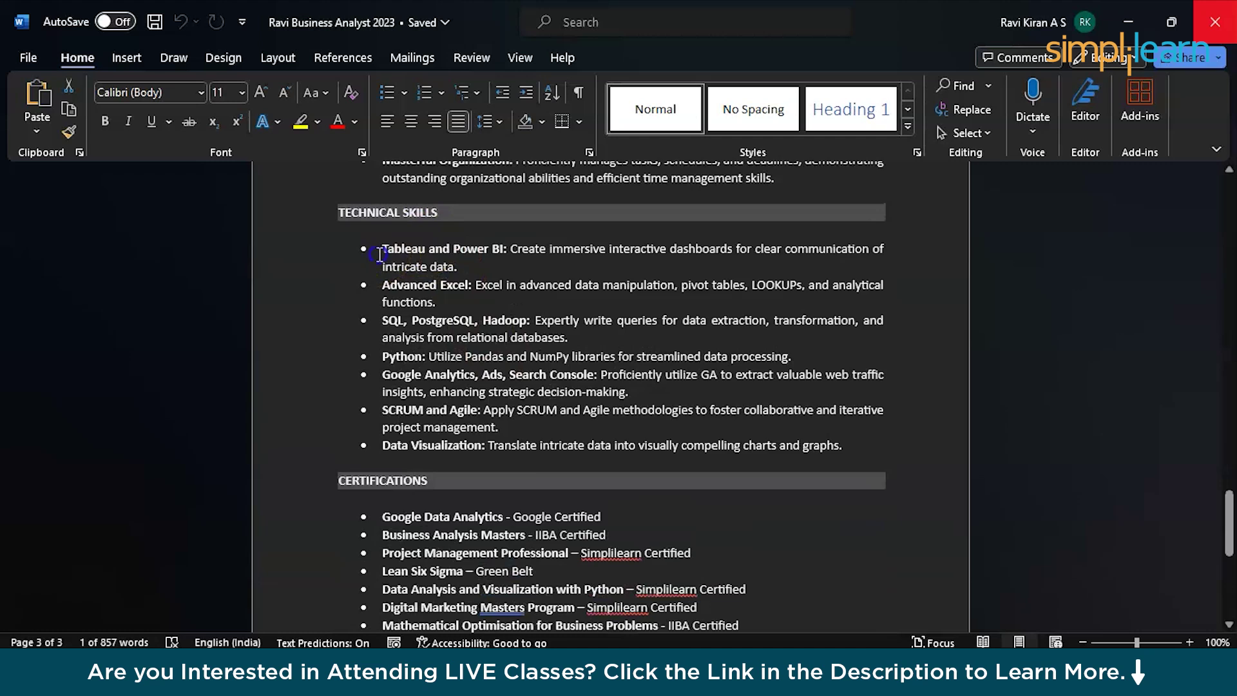
{"action": "left_click_drag", "start_coordinate": [381, 253], "coordinate": [552, 563]}
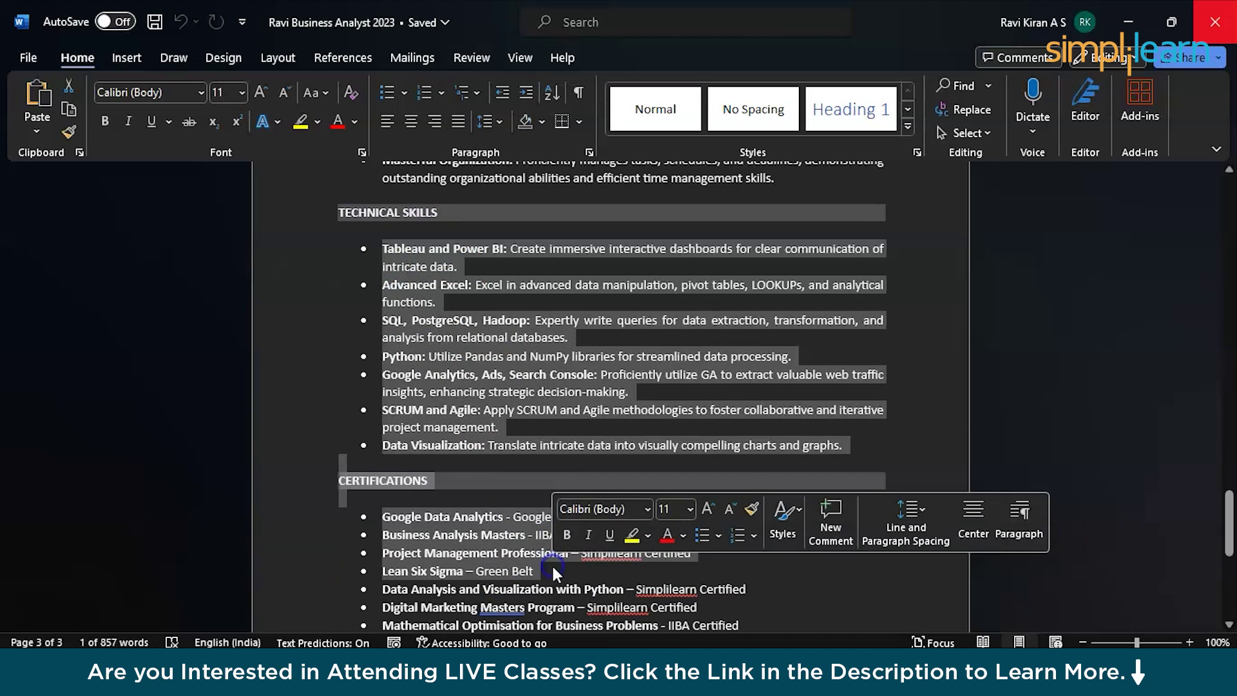
{"action": "left_click", "coordinate": [458, 417]}
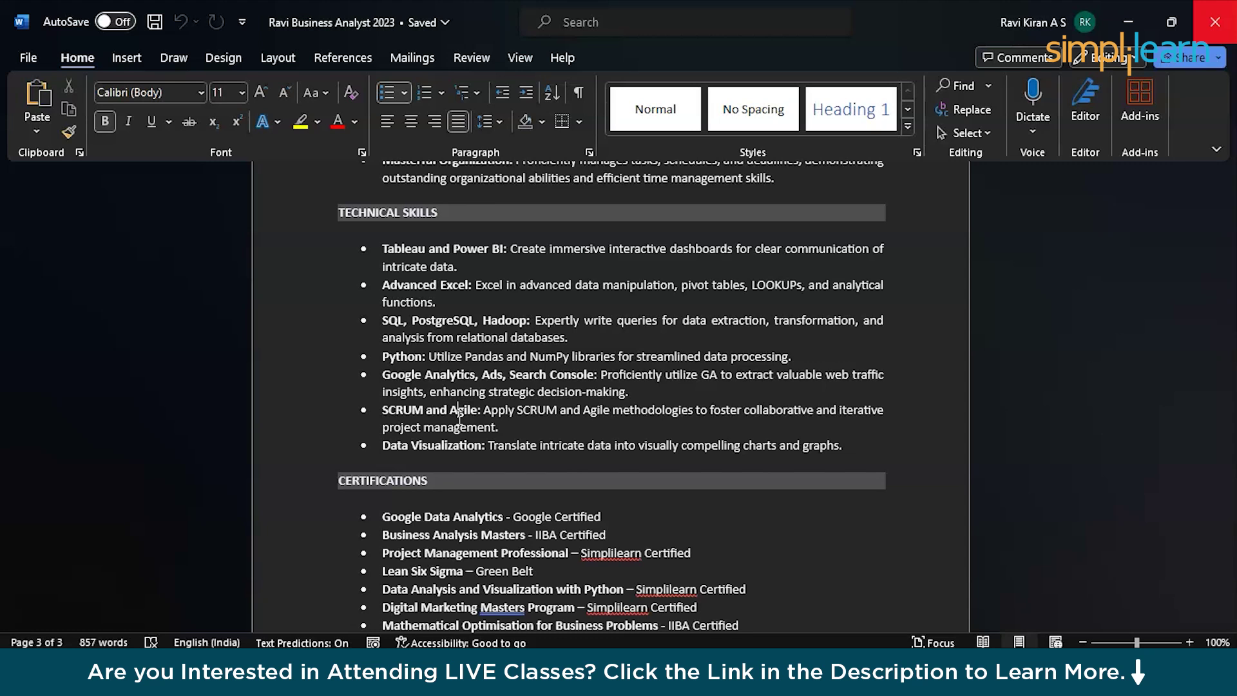
{"action": "scroll", "coordinate": [460, 416], "scroll_direction": "up", "scroll_amount": 2}
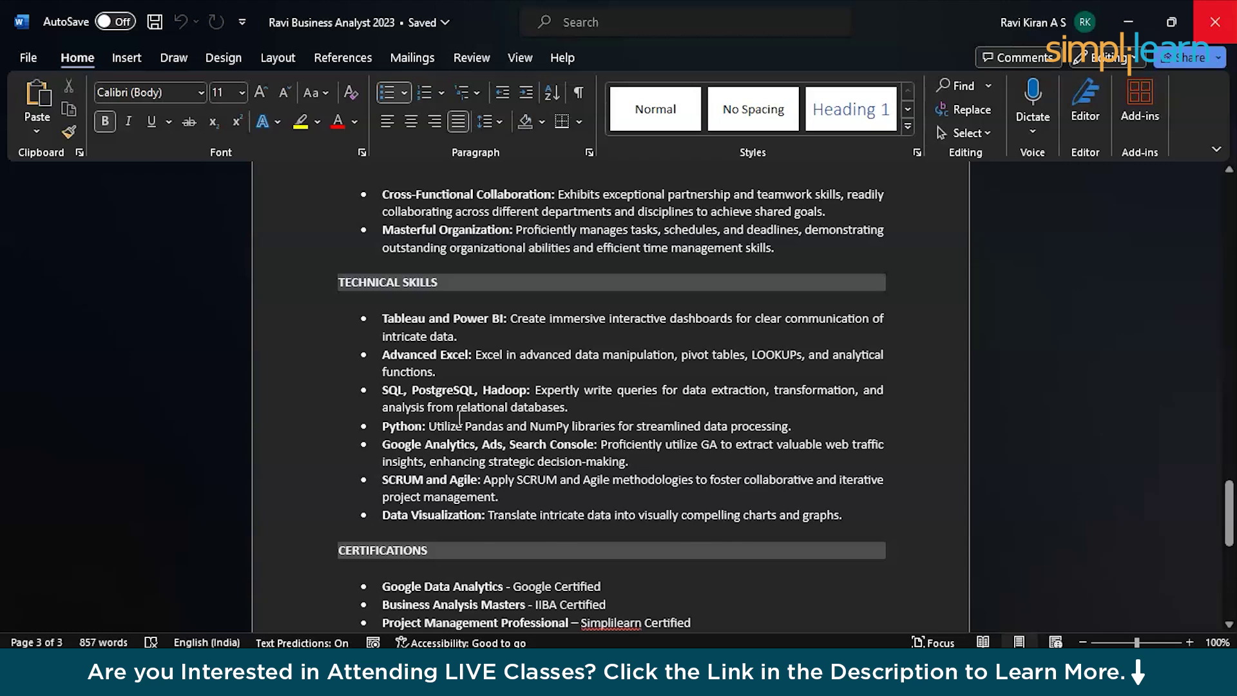
Back in LinkedIn, select the job description from 'Job Purpose:' through the last responsibility bullet.
{"action": "key", "text": "alt+Tab"}
{"action": "left_click", "coordinate": [880, 424]}
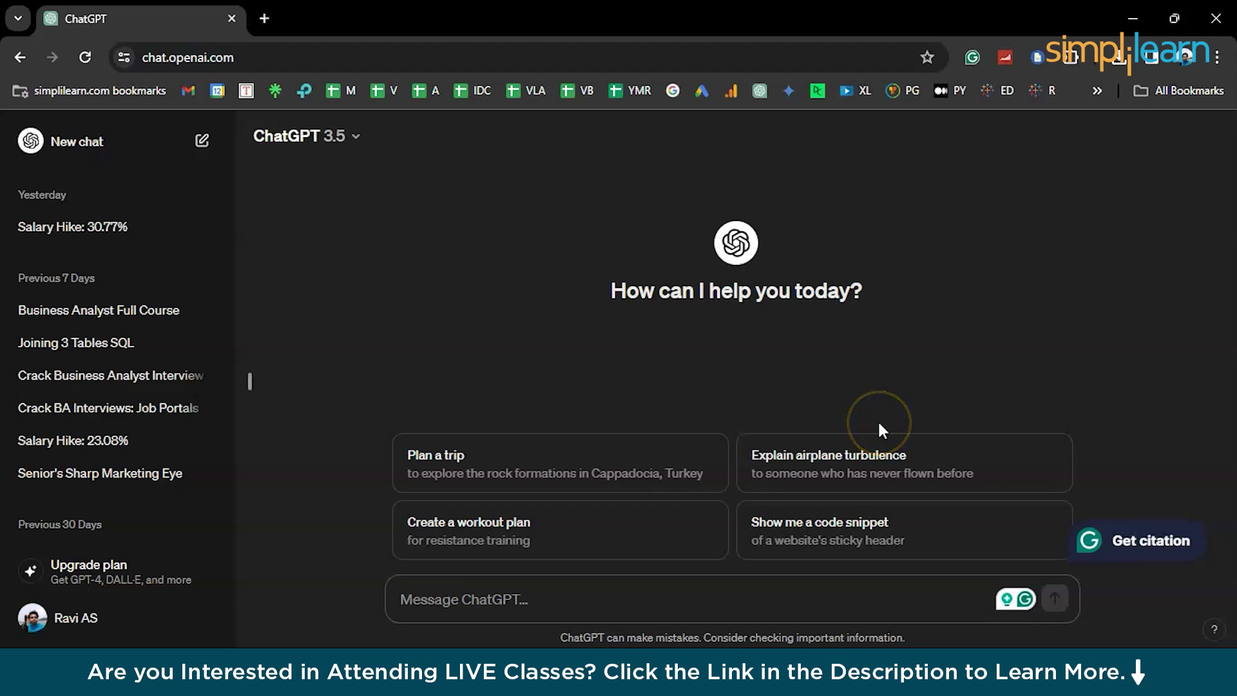
{"action": "key", "text": "alt+Tab"}
{"action": "key", "text": "Tab"}
{"action": "key", "text": "Tab"}
{"action": "scroll", "coordinate": [864, 482], "scroll_direction": "down", "scroll_amount": 3}
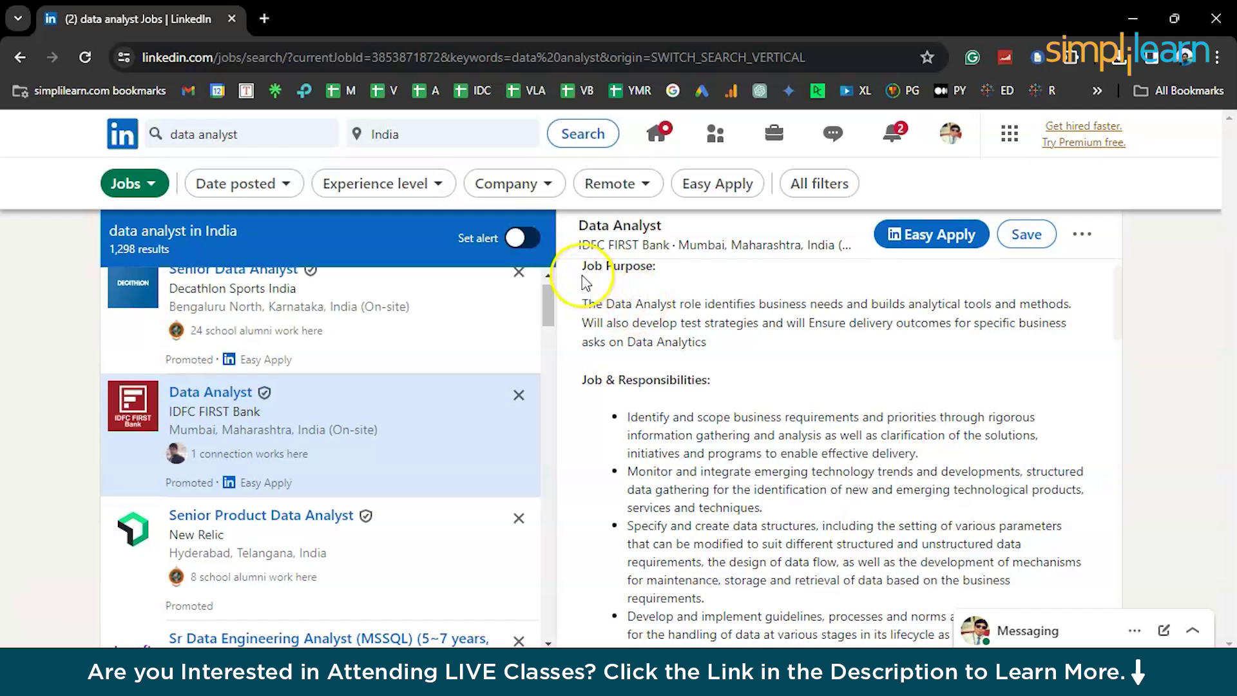
{"action": "left_click_drag", "start_coordinate": [584, 267], "coordinate": [828, 483]}
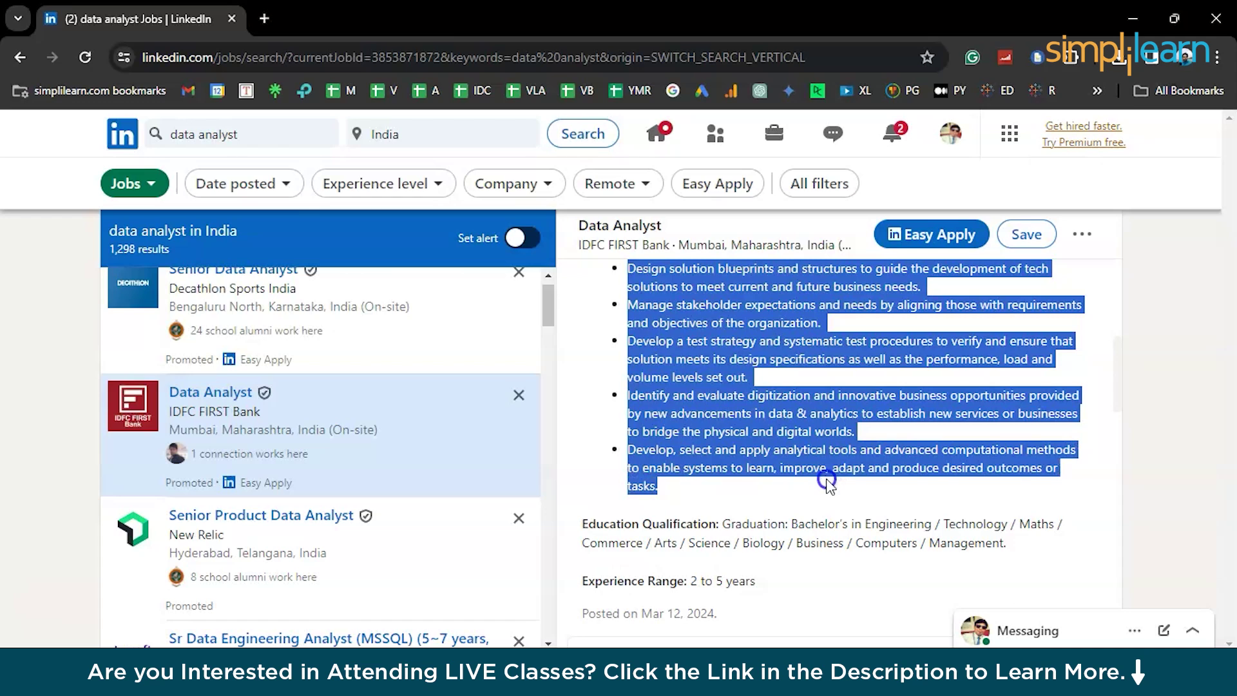
{"action": "key", "text": "alt+Tab"}
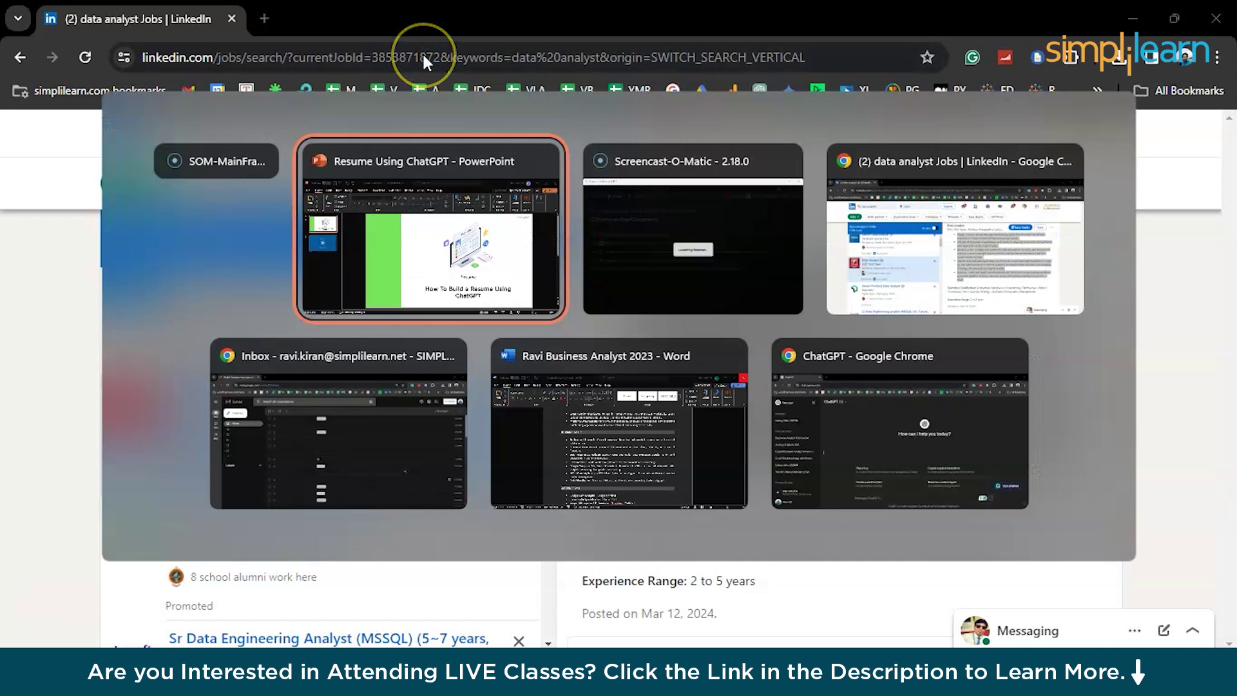
Send a new chat: 'Hi ChatGPT', then 'Imagine you are a 15 year old Professional Resume writer'.
{"action": "key", "text": "alt+Tab"}
{"action": "key", "text": "alt+Tab"}
{"action": "key", "text": "alt+Tab"}
{"action": "key", "text": "alt+Tab"}
{"action": "key", "text": "alt+Tab"}
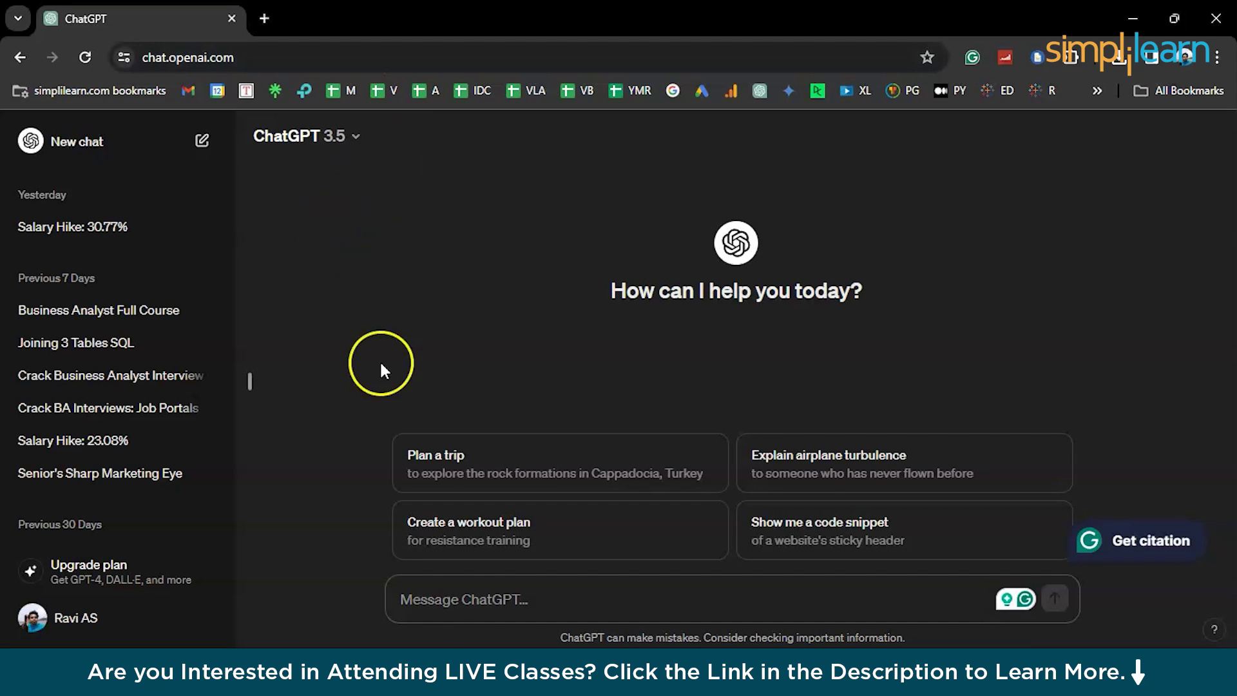
{"action": "left_click", "coordinate": [437, 612]}
{"action": "type", "text": "Hi"}
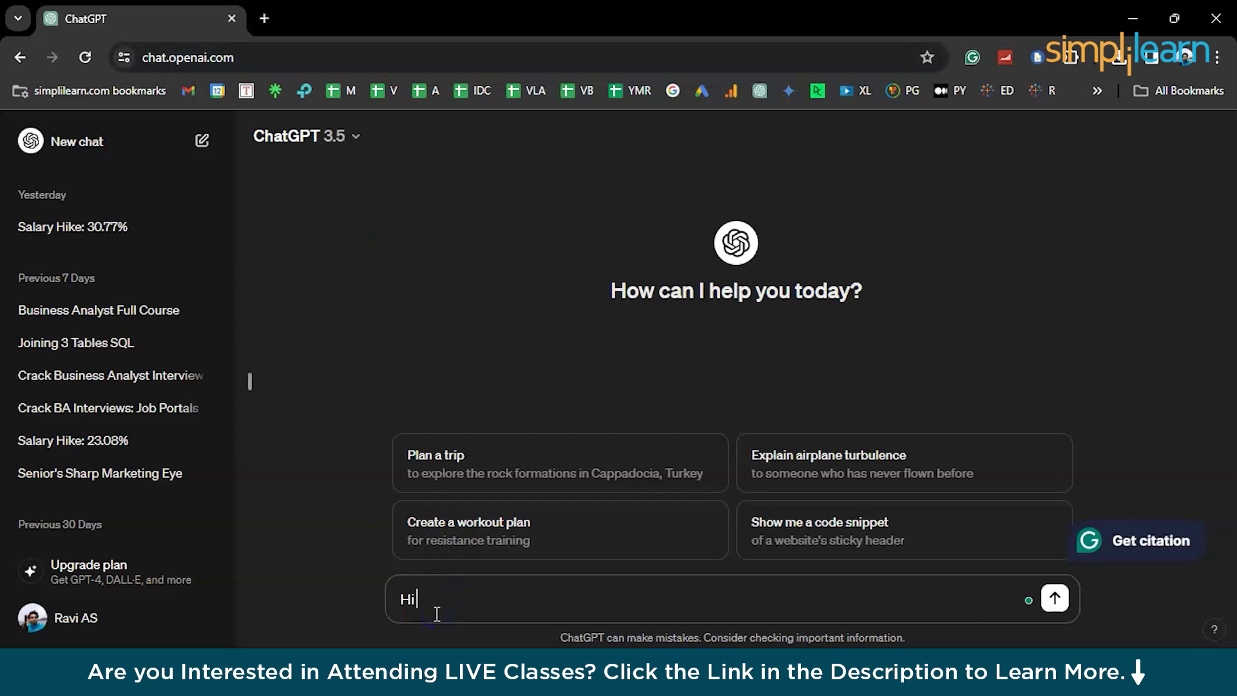
{"action": "type", "text": " ChatGPT"}
{"action": "key", "text": "shift+Return"}
{"action": "type", "text": "I"}
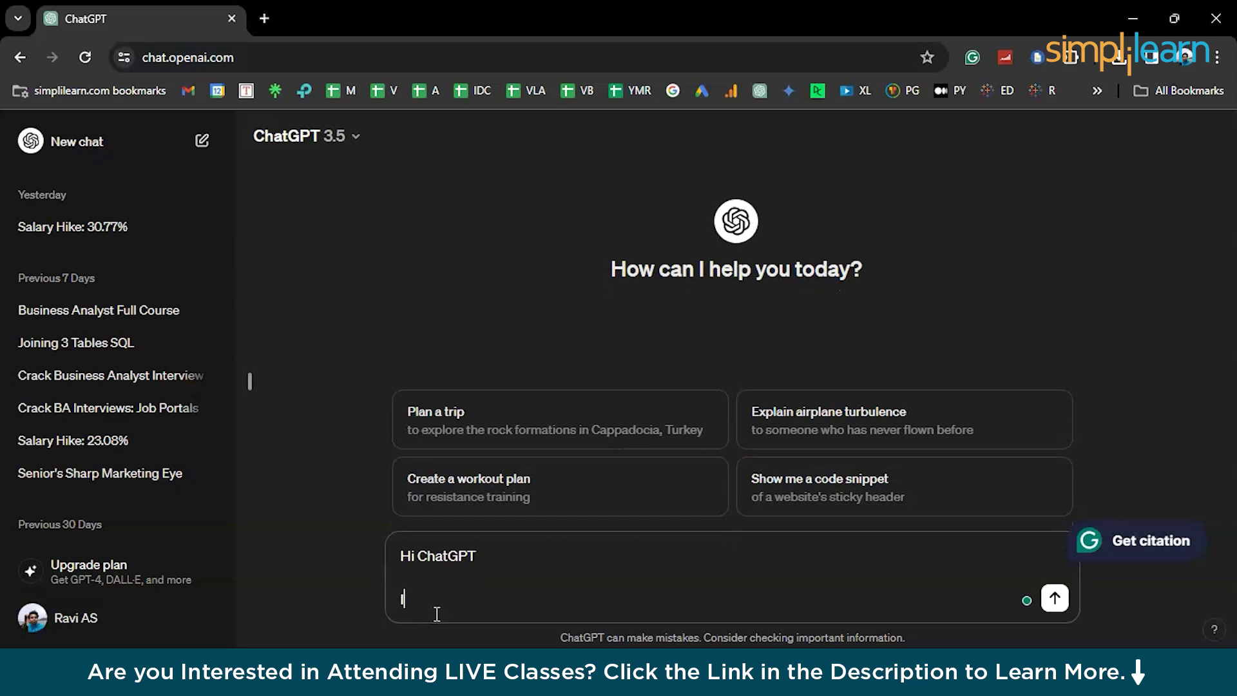
{"action": "type", "text": "magine you are a 150"}
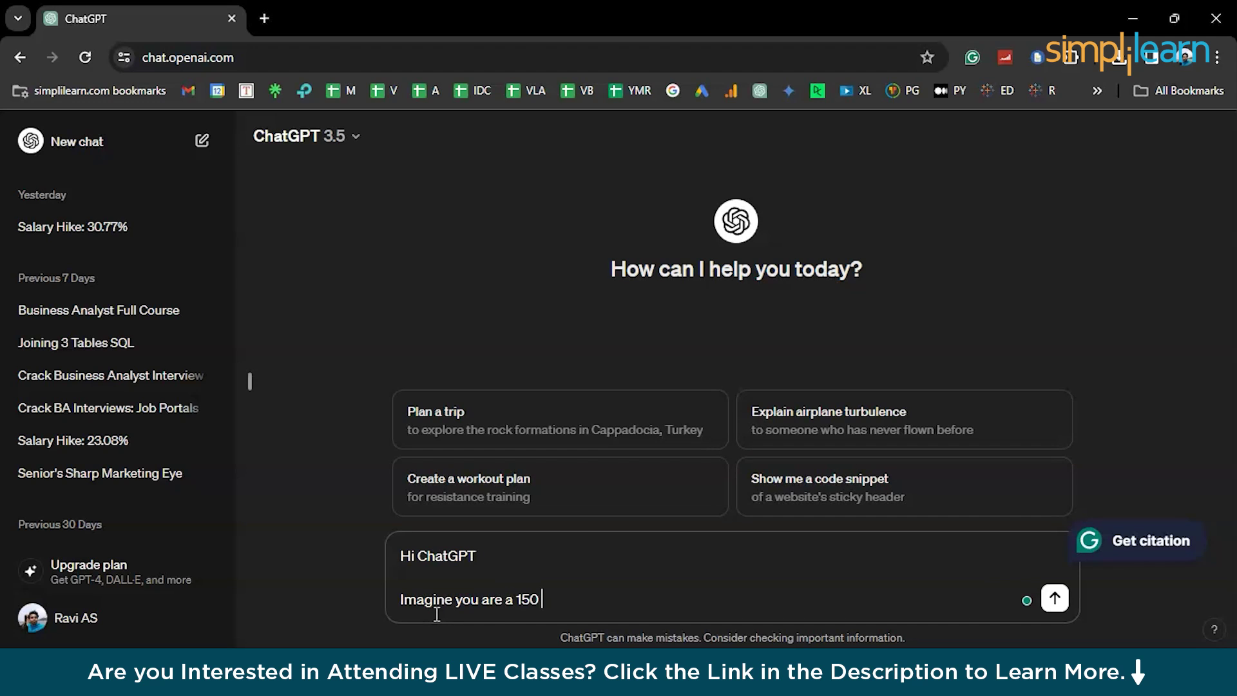
{"action": "key", "text": "BackSpace"}
{"action": "key", "text": "BackSpace"}
{"action": "type", "text": "5 year old Prof"}
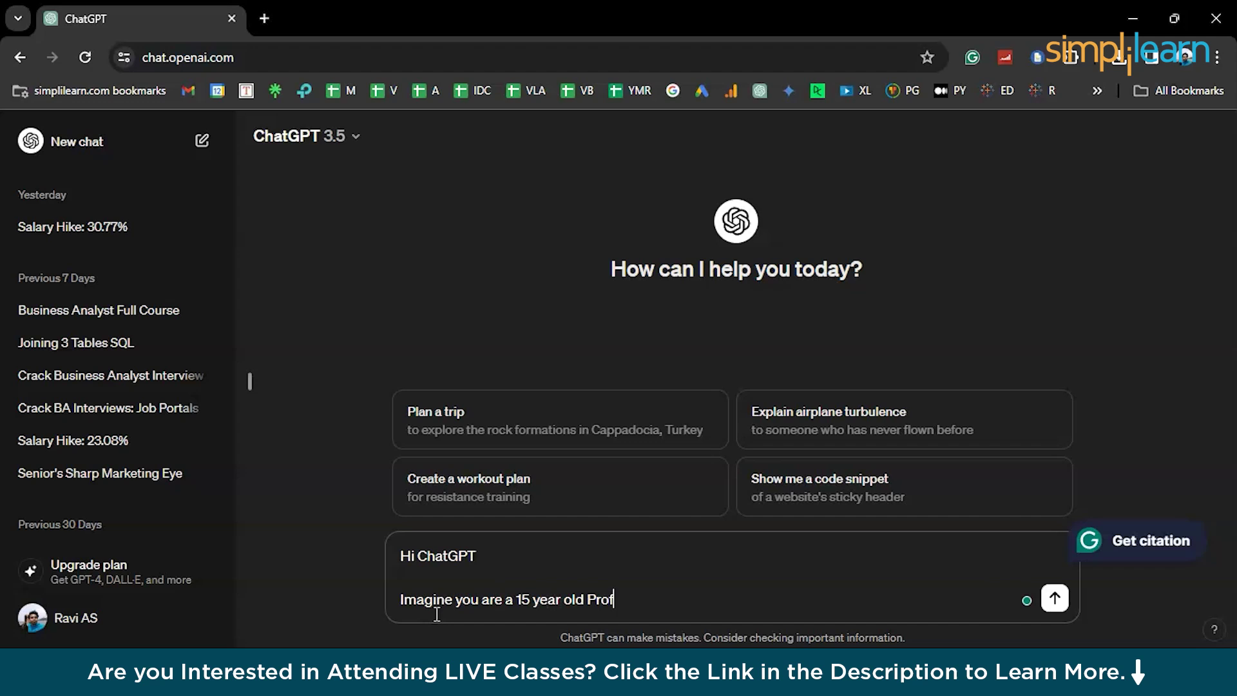
{"action": "type", "text": "essional R"}
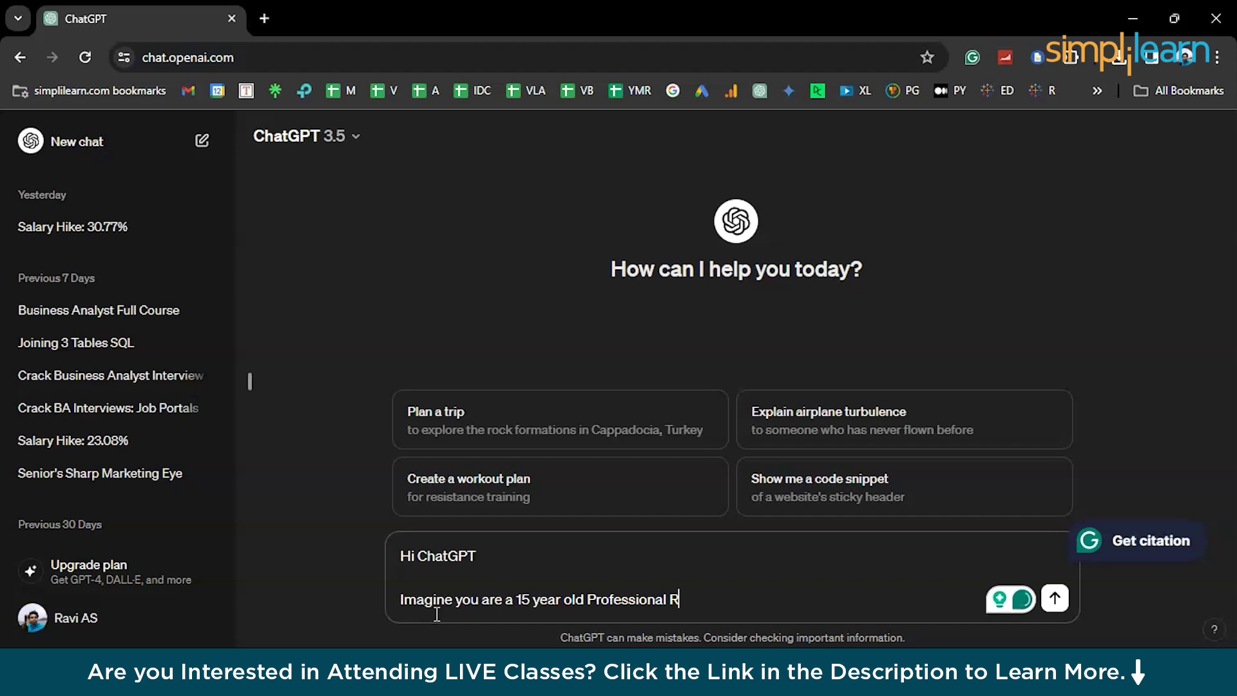
{"action": "type", "text": "esume writer"}
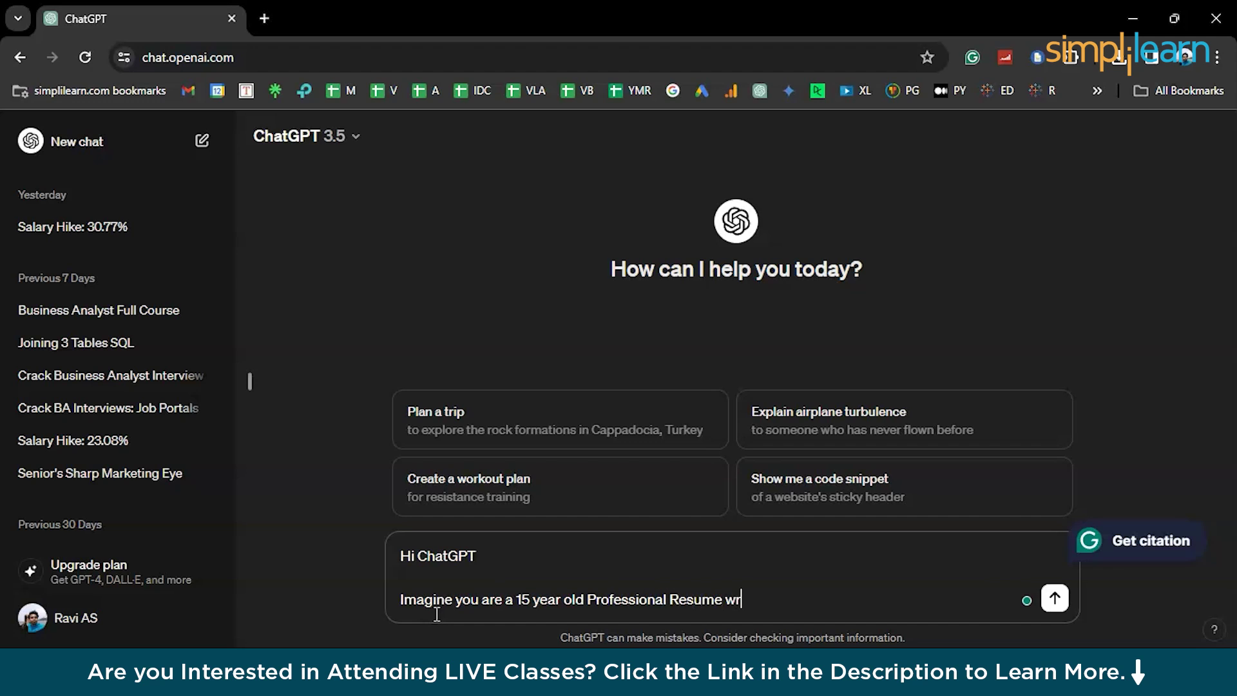
{"action": "key", "text": "Return"}
{"action": "left_click", "coordinate": [442, 594]}
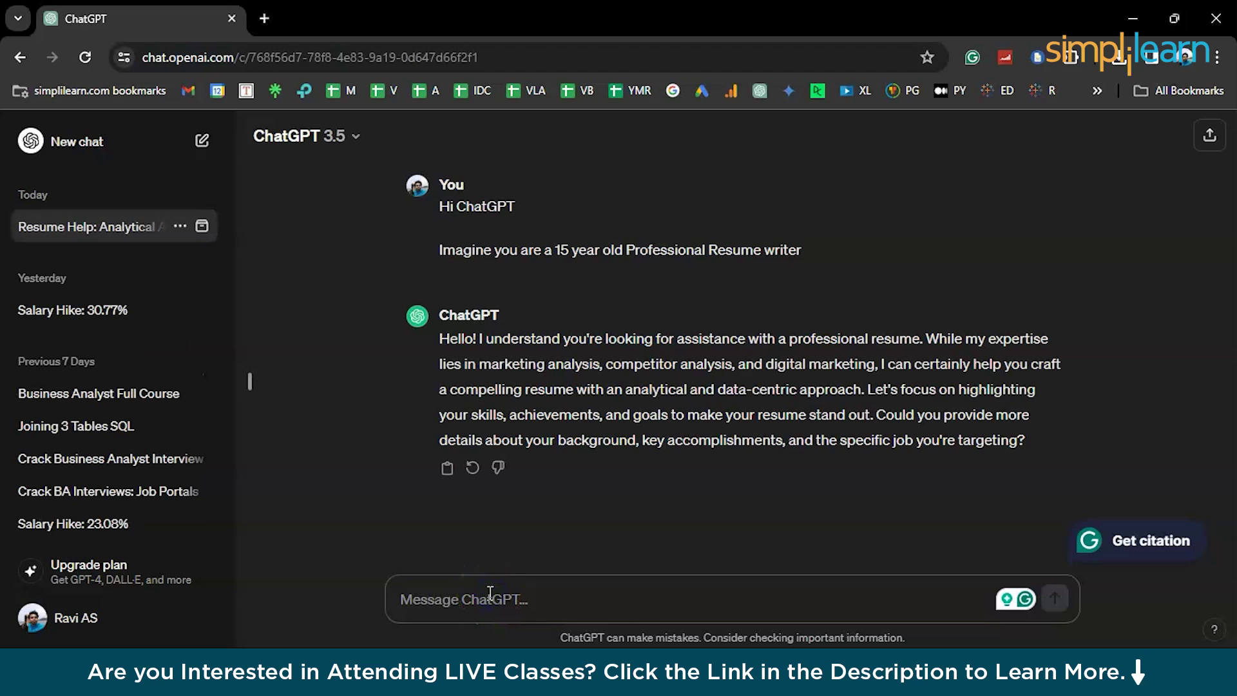
Send 'Now, I need you to check on the job description for a data analyst and help me with the cover letter and Resume'.
{"action": "type", "text": "Now, I"}
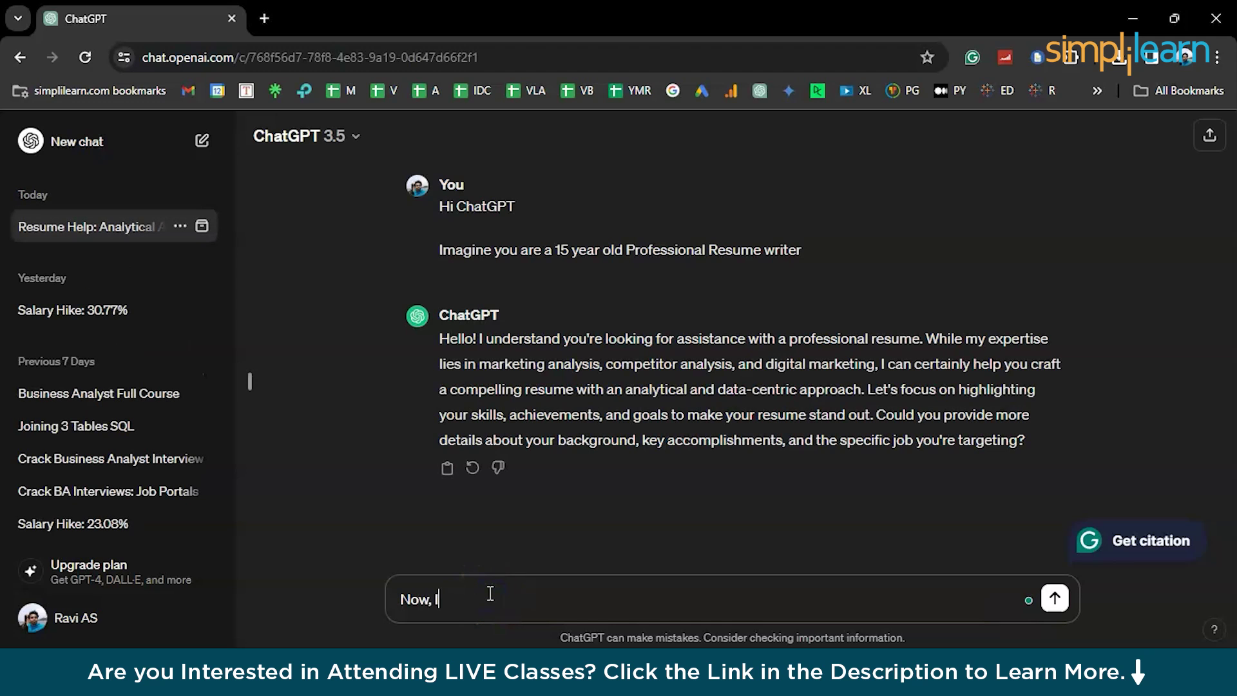
{"action": "type", "text": " need you to check on the"}
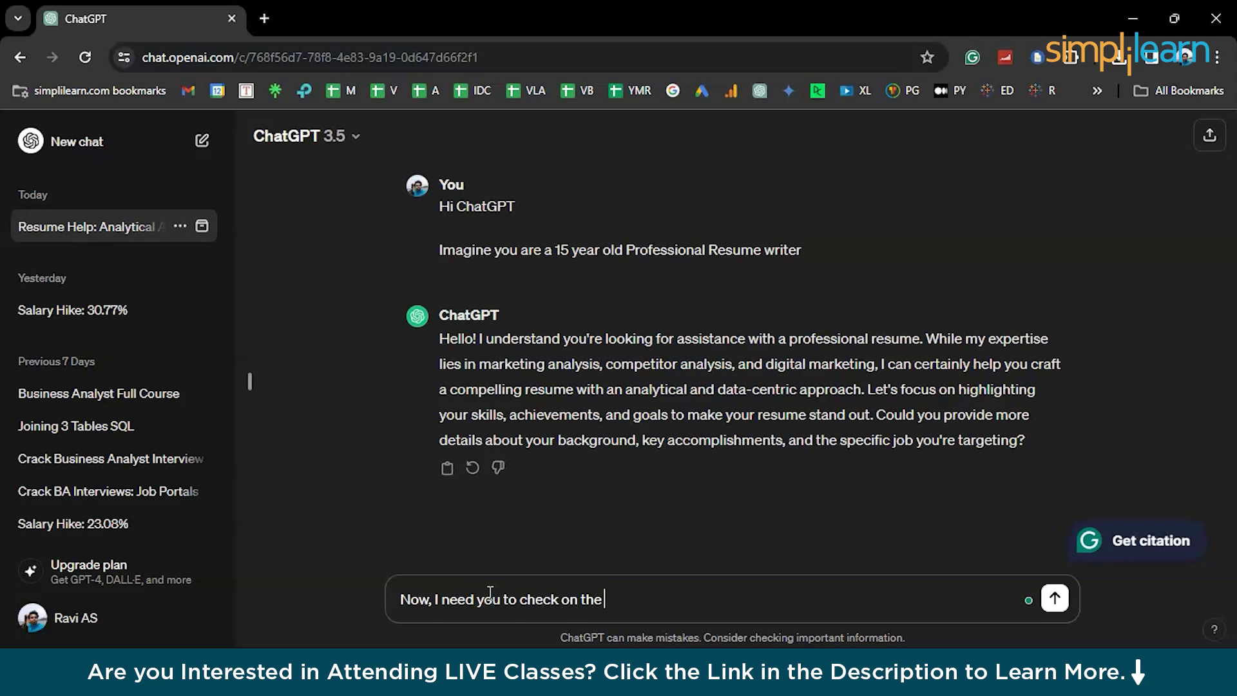
{"action": "type", "text": " job description for a da"}
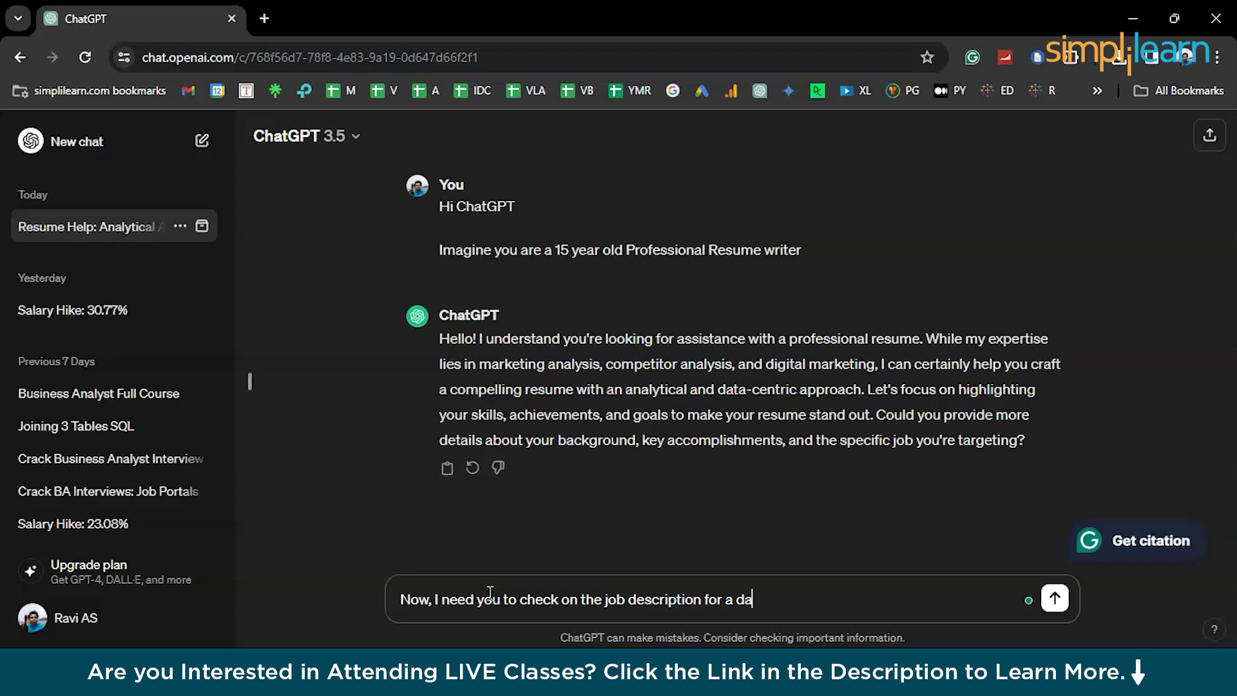
{"action": "type", "text": "ta ana"}
{"action": "key", "text": "BackSpace"}
{"action": "key", "text": "BackSpace"}
{"action": "type", "text": "lyst and"}
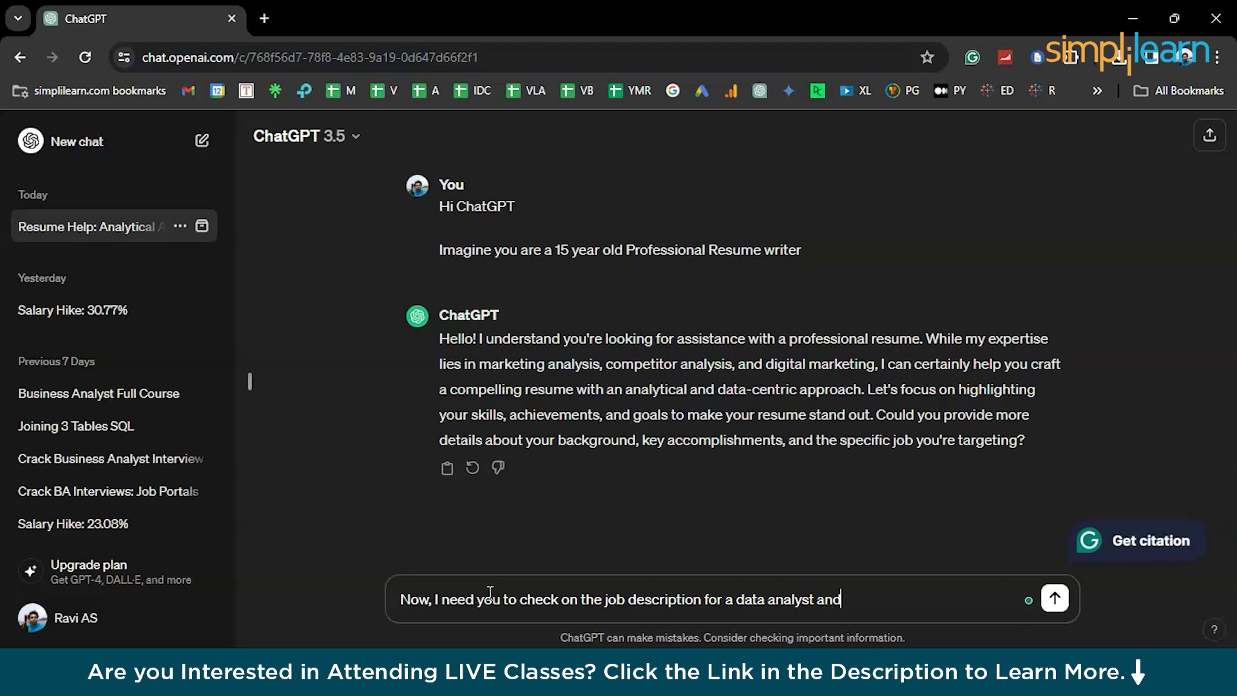
{"action": "type", "text": " help me with th"}
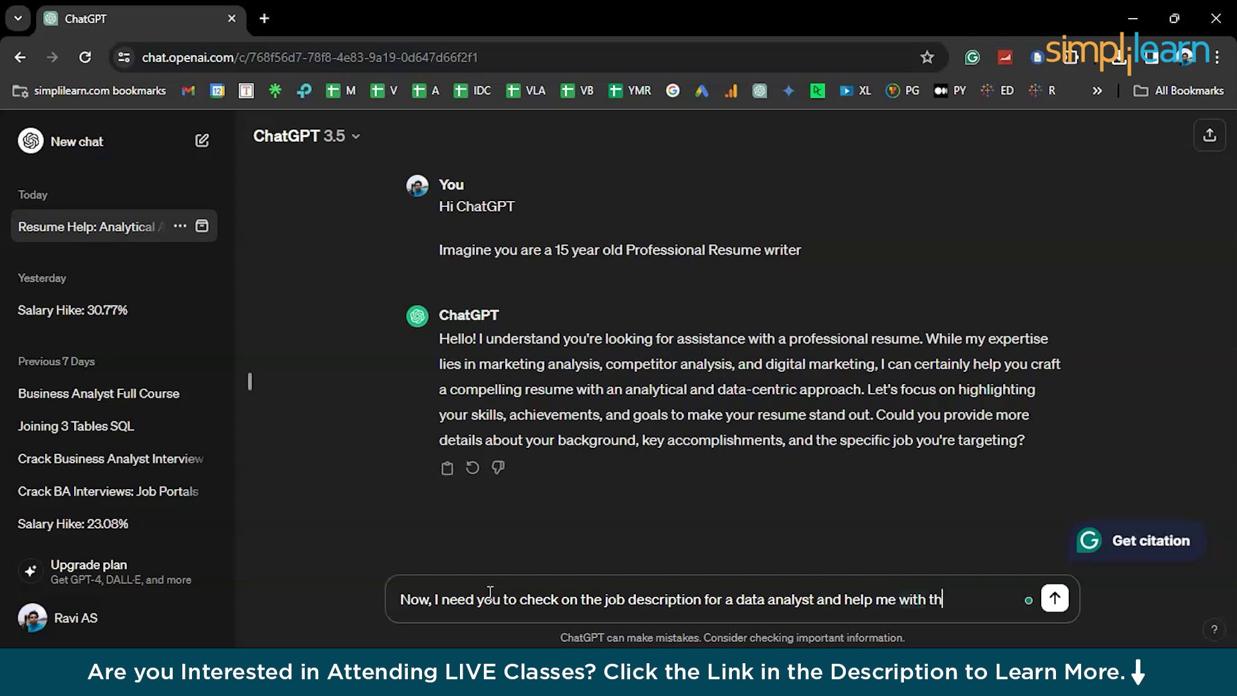
{"action": "type", "text": "e cover letter and "}
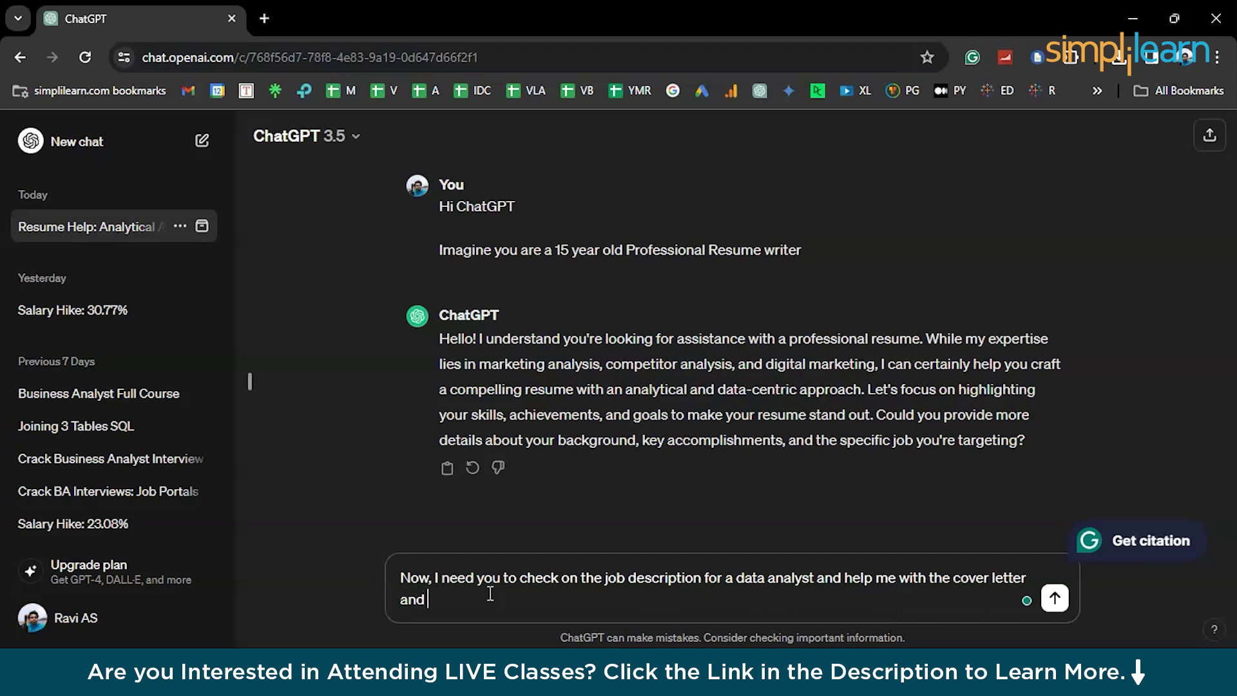
{"action": "type", "text": "REsum"}
{"action": "key", "text": "BackSpace"}
{"action": "key", "text": "BackSpace"}
{"action": "key", "text": "BackSpace"}
{"action": "key", "text": "BackSpace"}
{"action": "type", "text": "esume"}
{"action": "key", "text": "Return"}
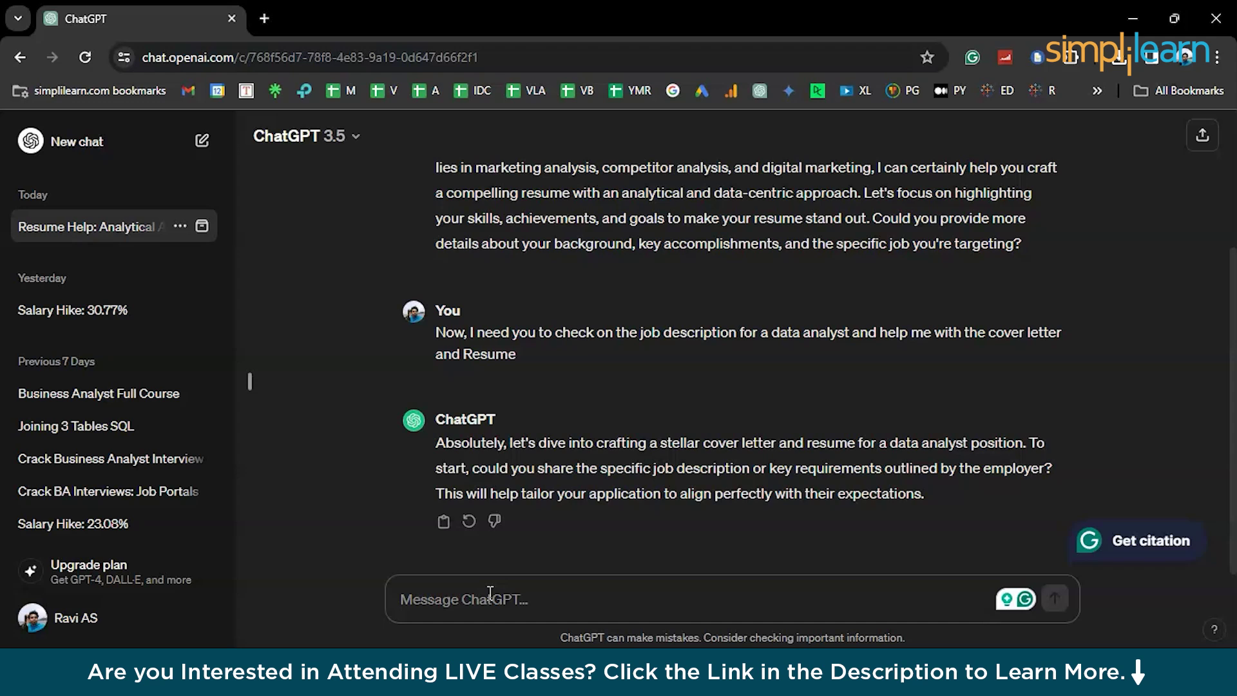
{"action": "scroll", "coordinate": [636, 379], "scroll_direction": "up", "scroll_amount": 3}
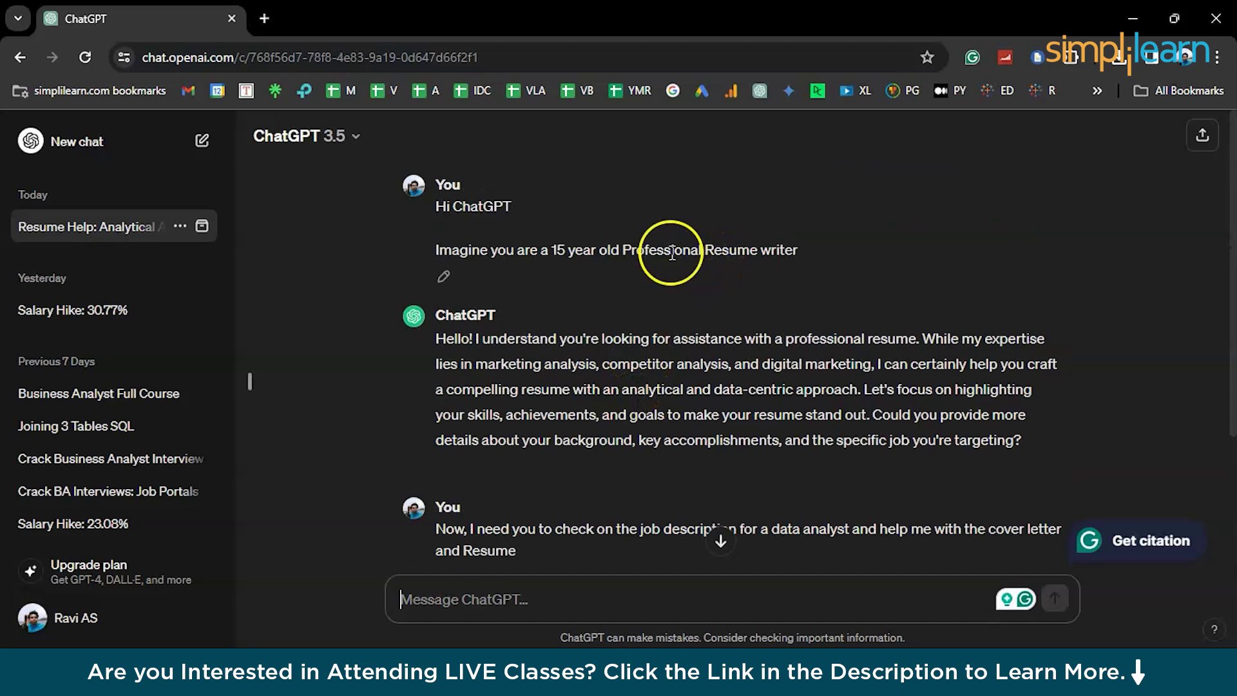
{"action": "scroll", "coordinate": [610, 424], "scroll_direction": "down", "scroll_amount": 2}
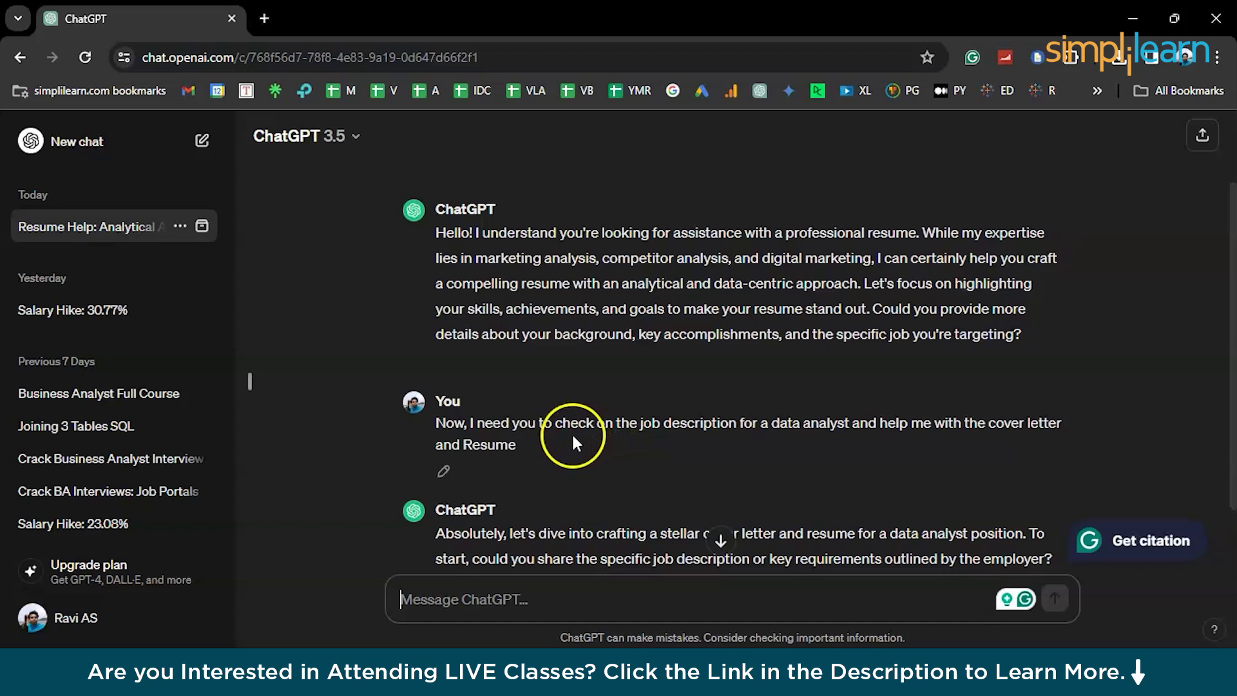
{"action": "triple_click", "coordinate": [574, 438]}
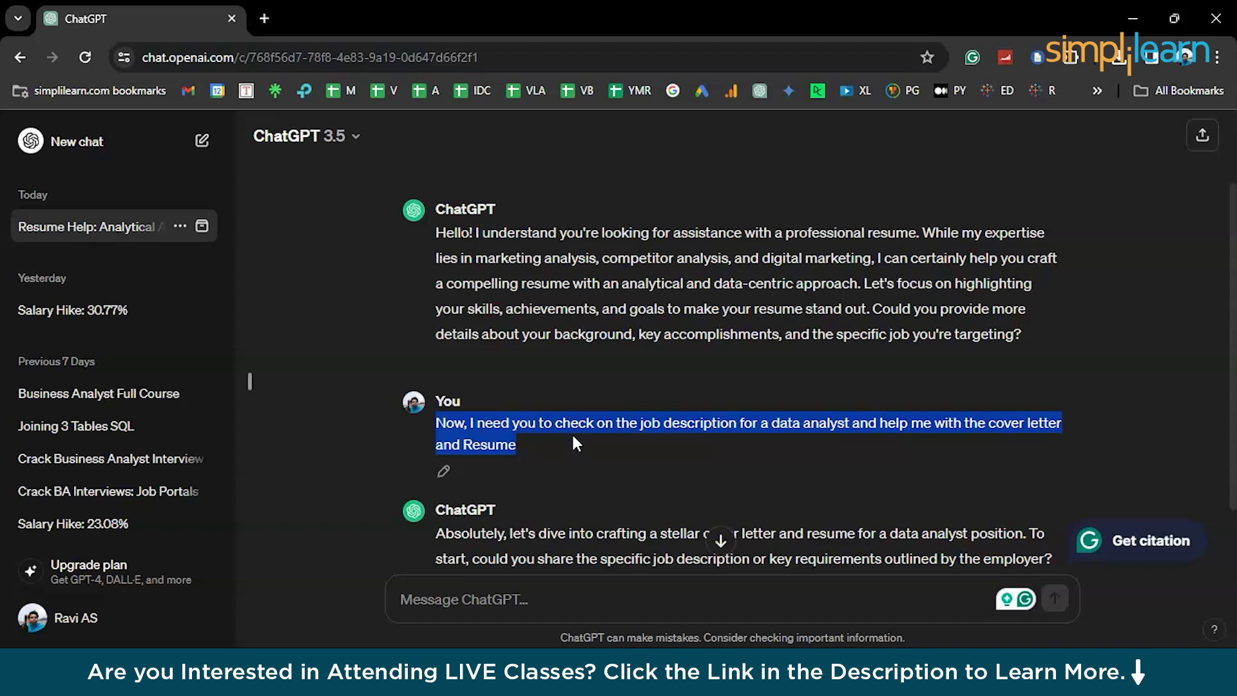
{"action": "scroll", "coordinate": [573, 438], "scroll_direction": "down", "scroll_amount": 2}
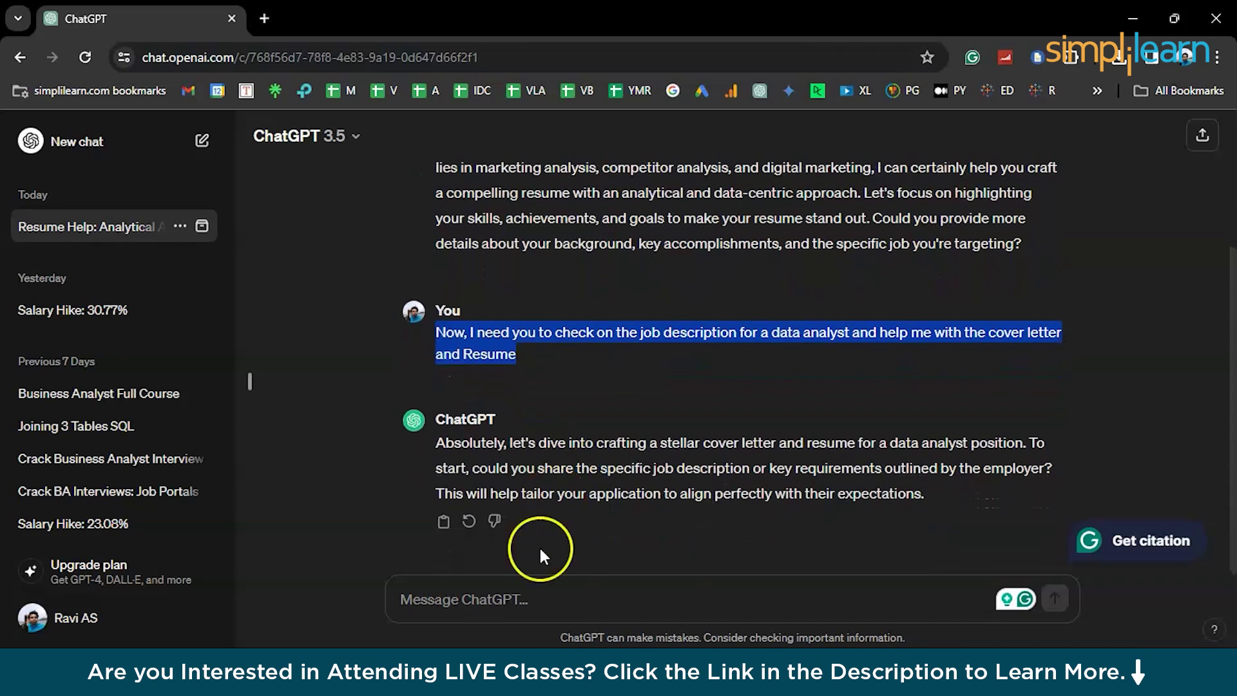
{"action": "left_click", "coordinate": [513, 609]}
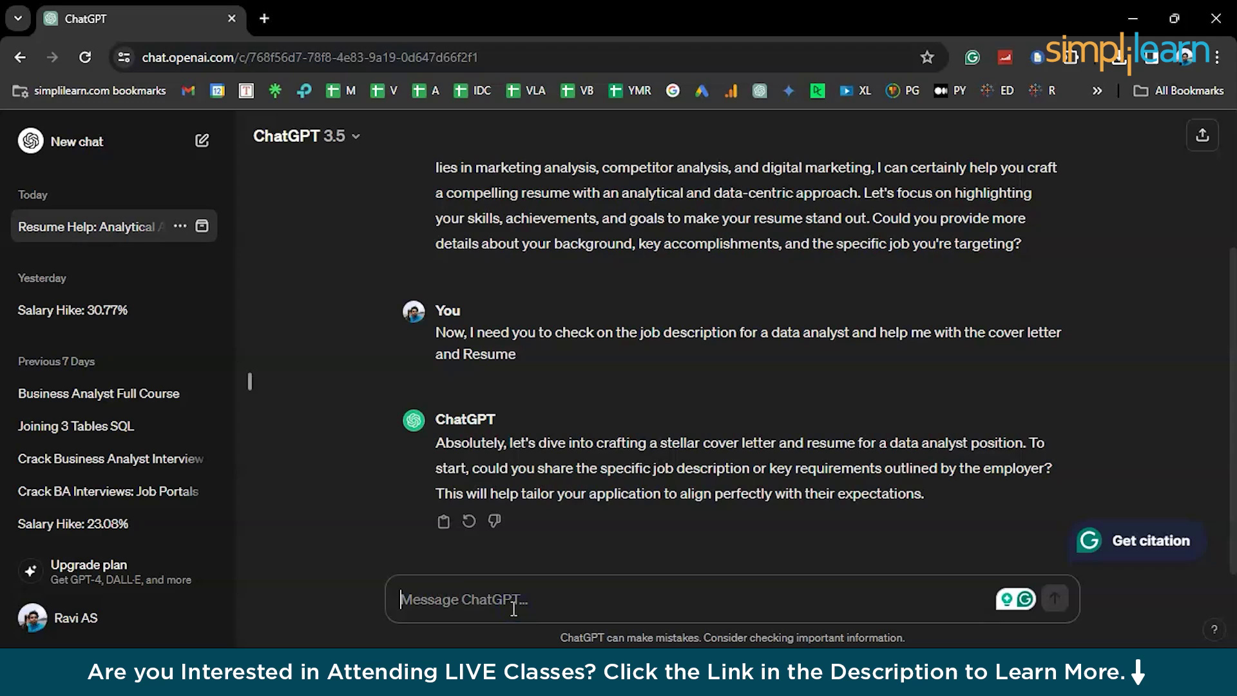
Write 'I'll give you a job description' and ask ChatGPT to understand the key or critical expectations from the candidate.
{"action": "type", "text": "I'll give"}
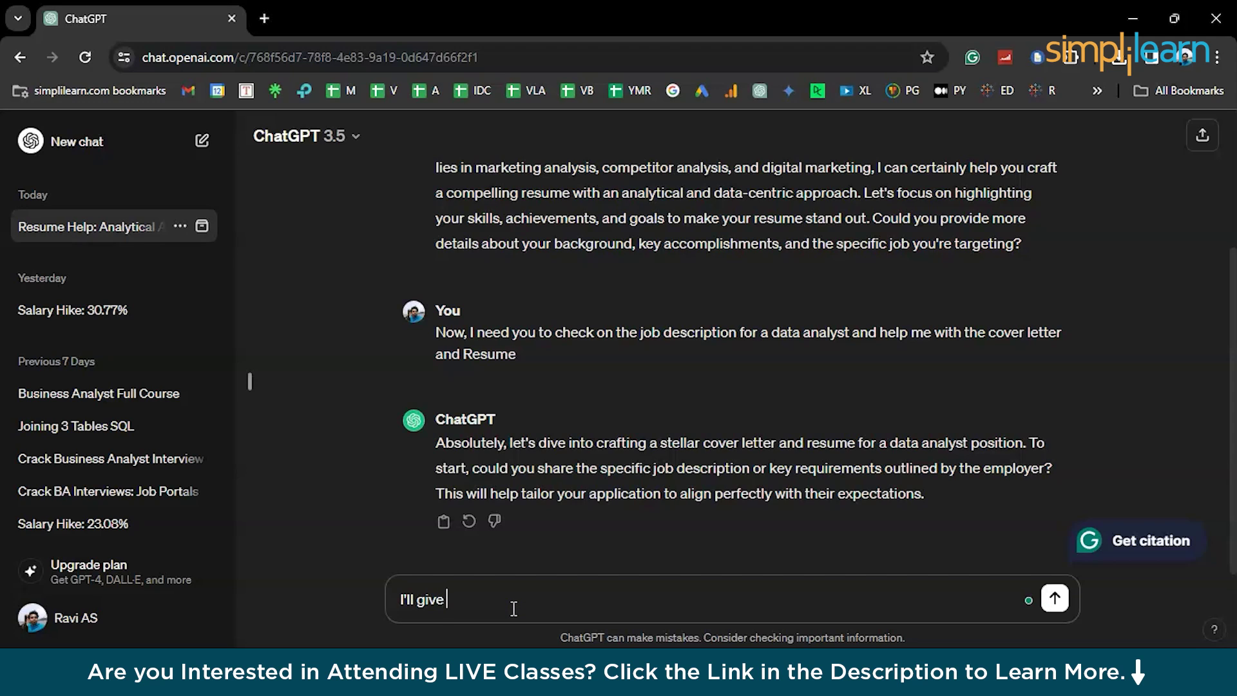
{"action": "type", "text": " you a job description"}
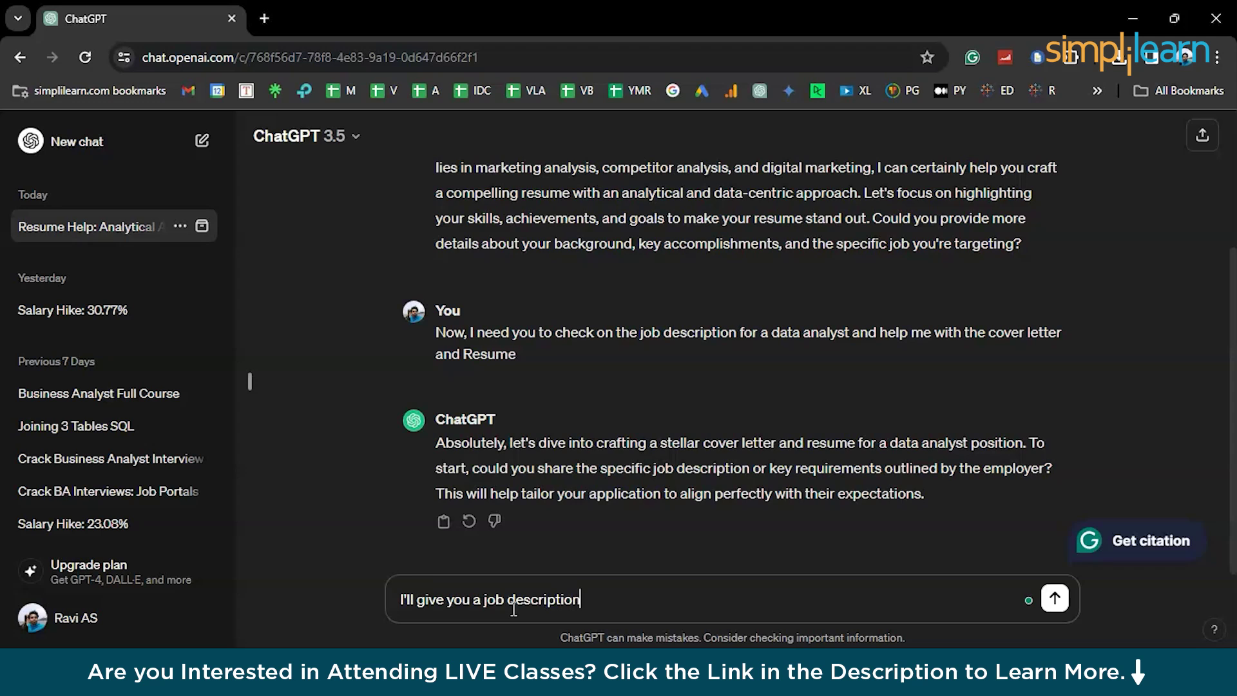
{"action": "type", "text": "."}
{"action": "key", "text": "shift+Return"}
{"action": "key", "text": "shift+Return"}
{"action": "type", "text": "you "}
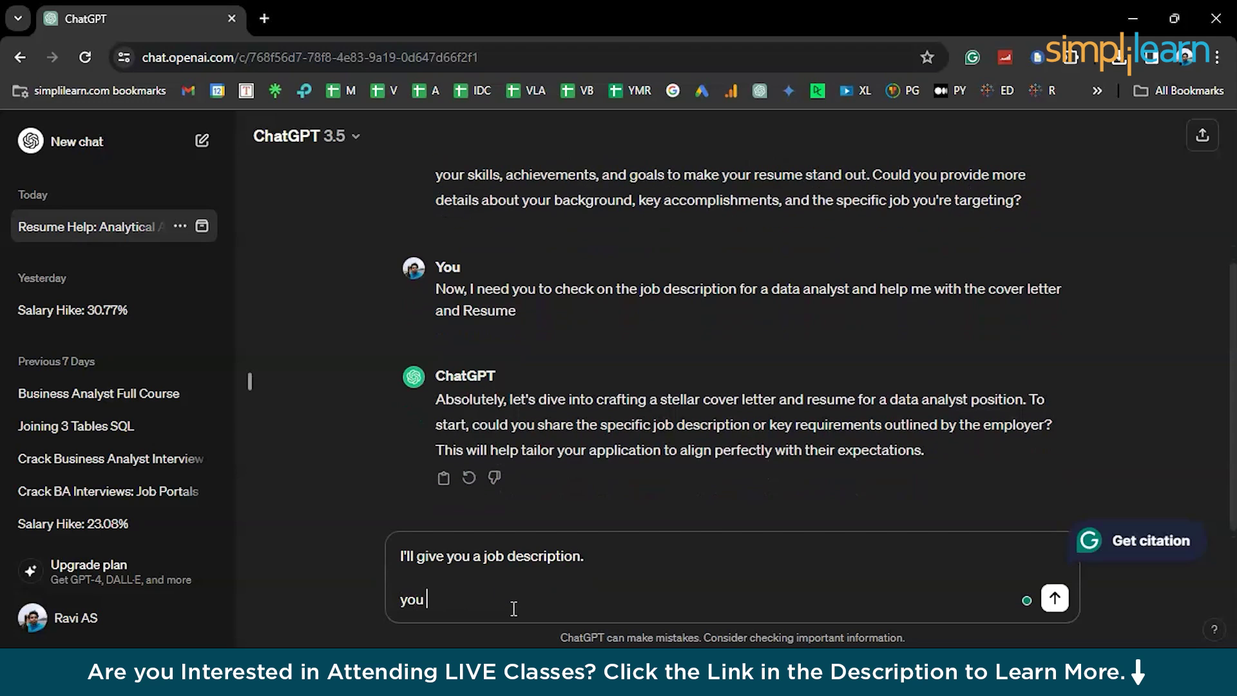
{"action": "type", "text": "need to understand the"}
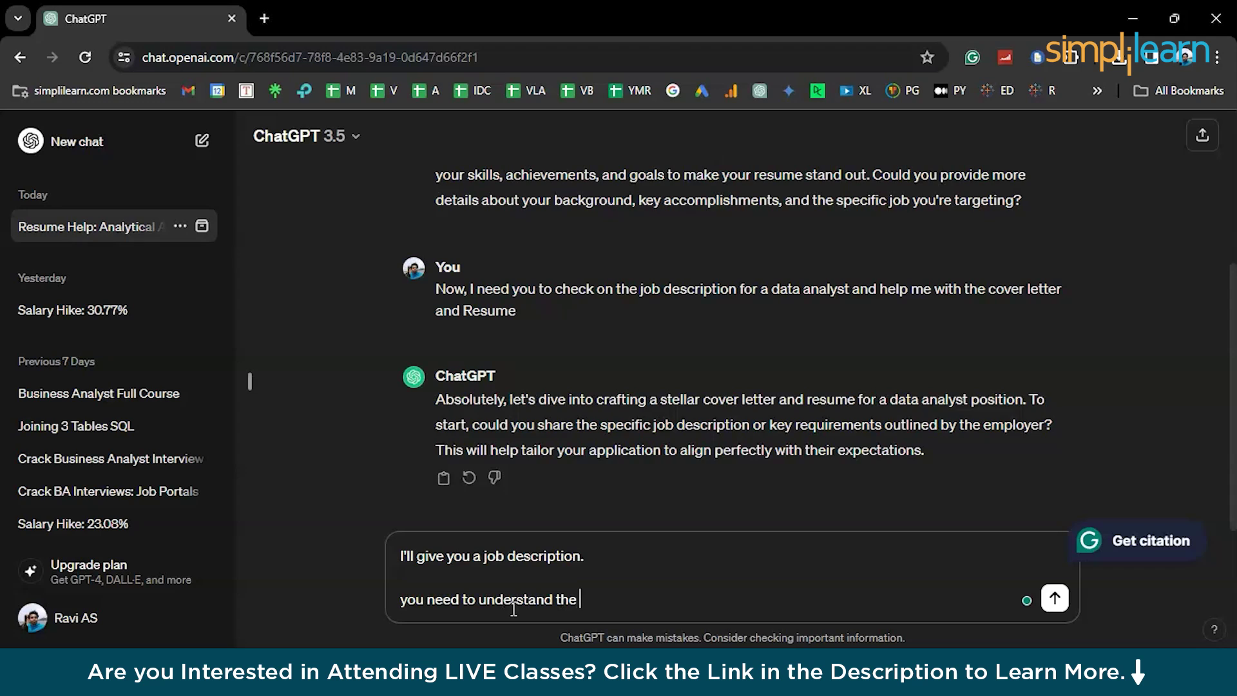
{"action": "type", "text": " key "}
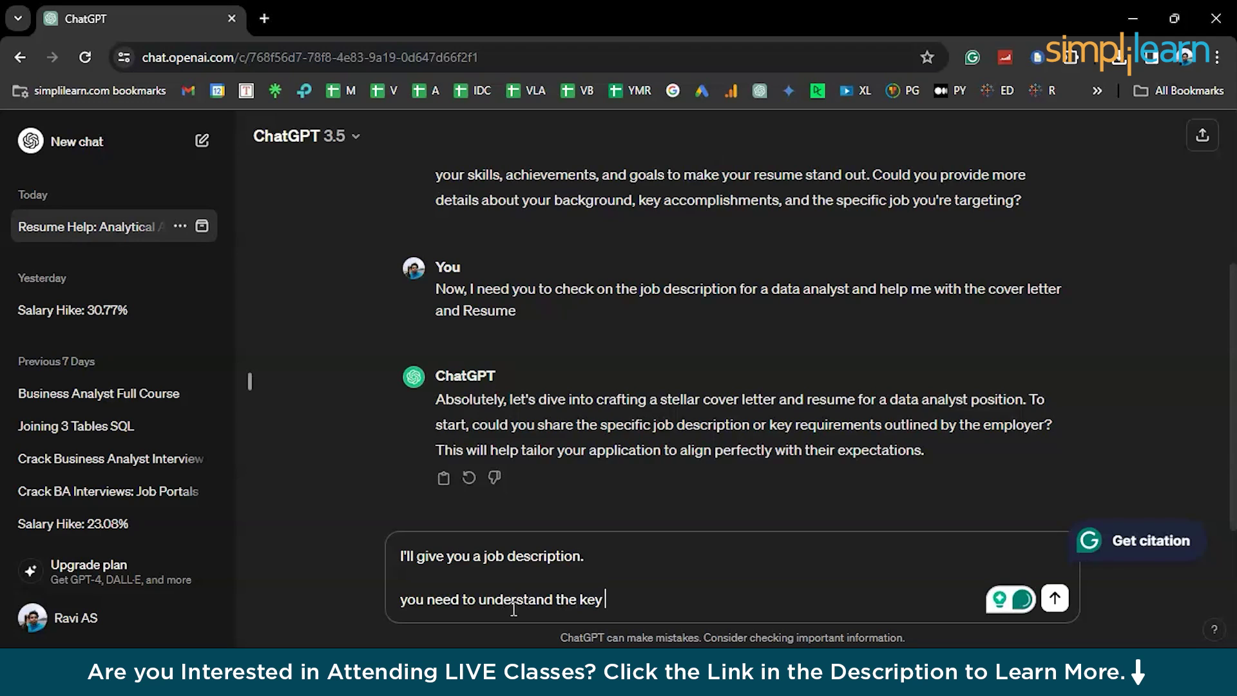
{"action": "type", "text": "points of"}
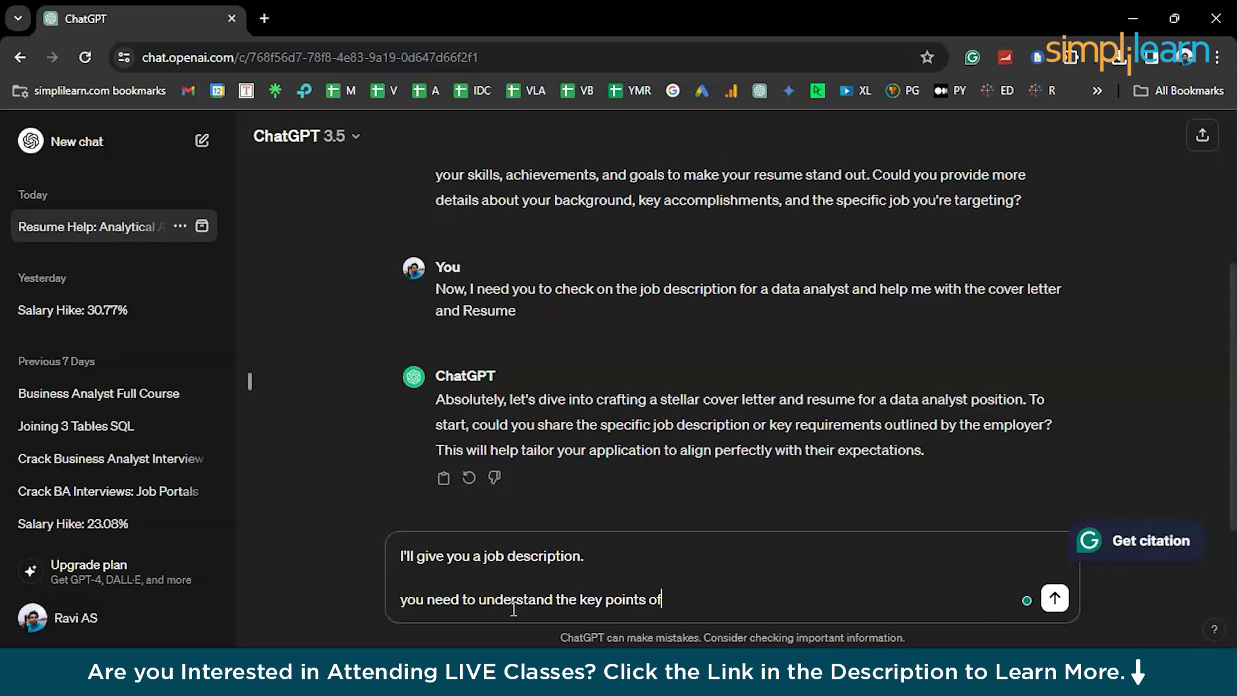
{"action": "type", "text": " this job and cri"}
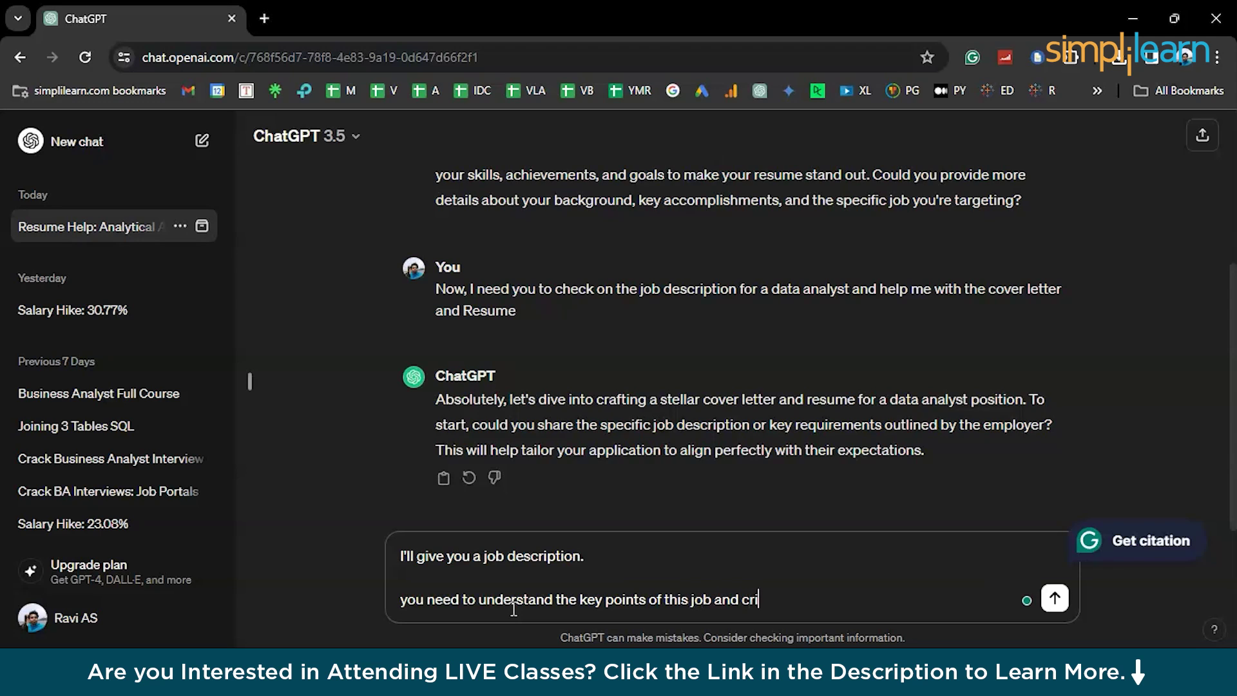
{"action": "type", "text": "tical expectations from t"}
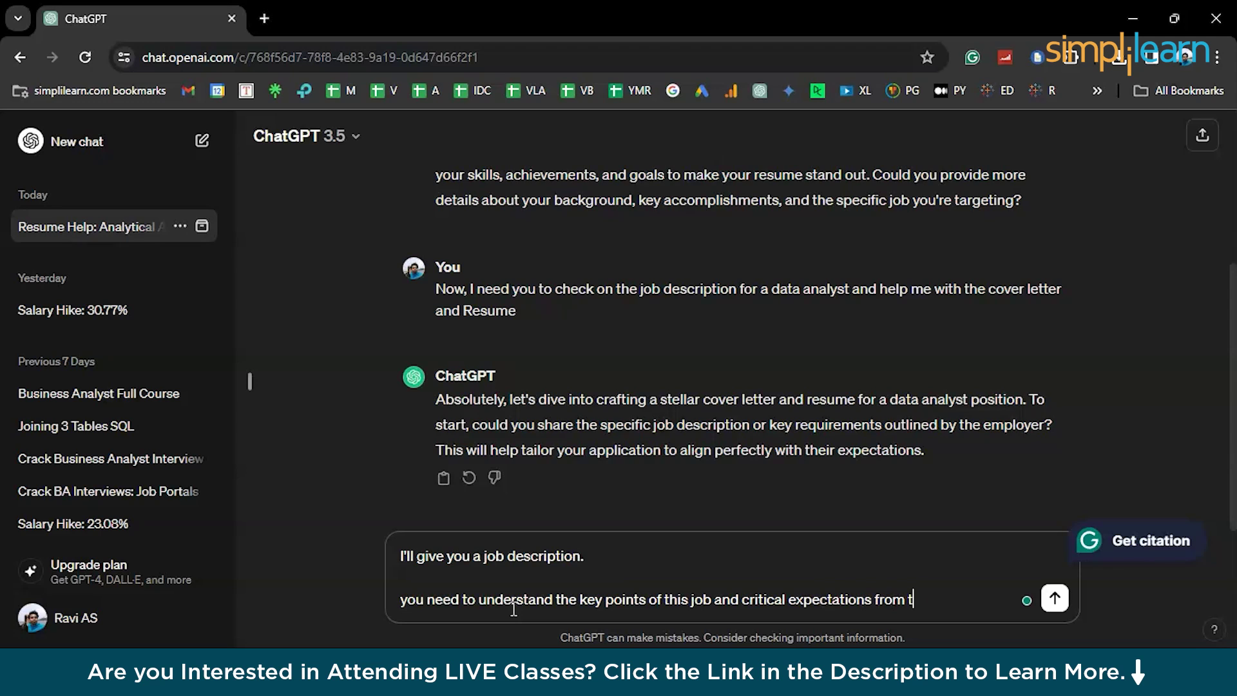
{"action": "type", "text": "he candidate"}
{"action": "left_click_drag", "start_coordinate": [606, 602], "coordinate": [740, 607]}
{"action": "type", "text": "or"}
{"action": "left_click", "coordinate": [894, 600]}
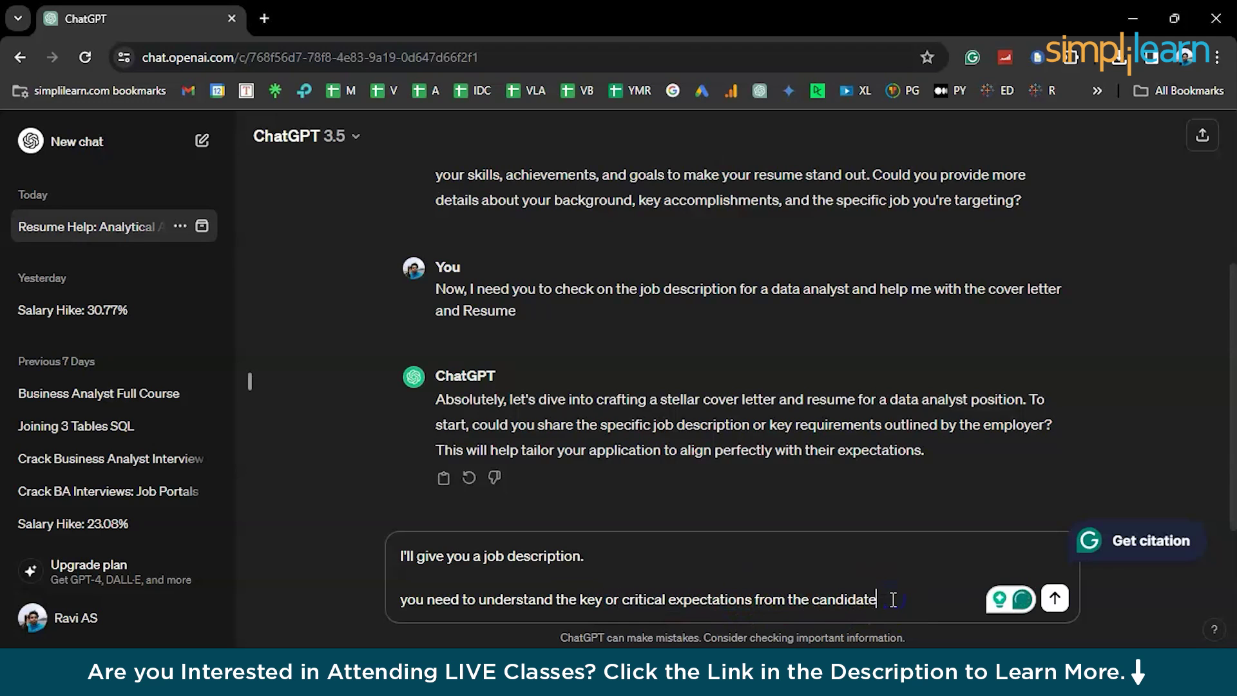
Add 'here's the JD', paste the job description after an opening quote, and send.
{"action": "key", "text": "shift+Return"}
{"action": "key", "text": "shift+Return"}
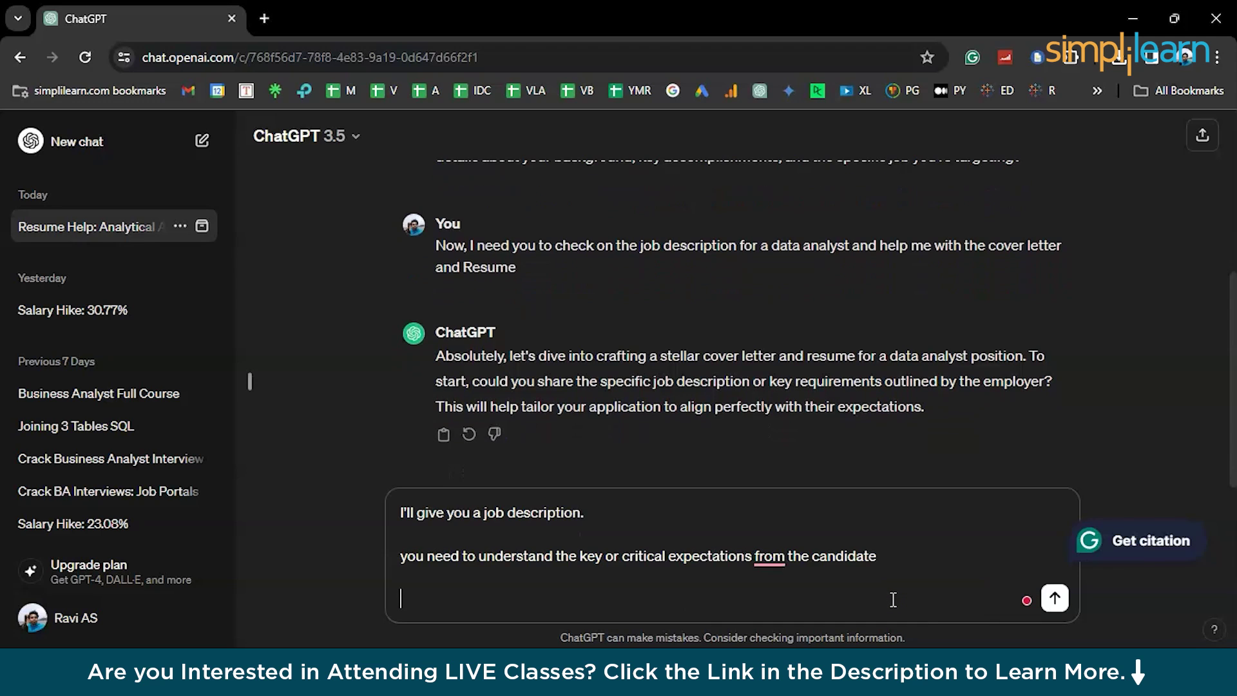
{"action": "type", "text": "here's the JD"}
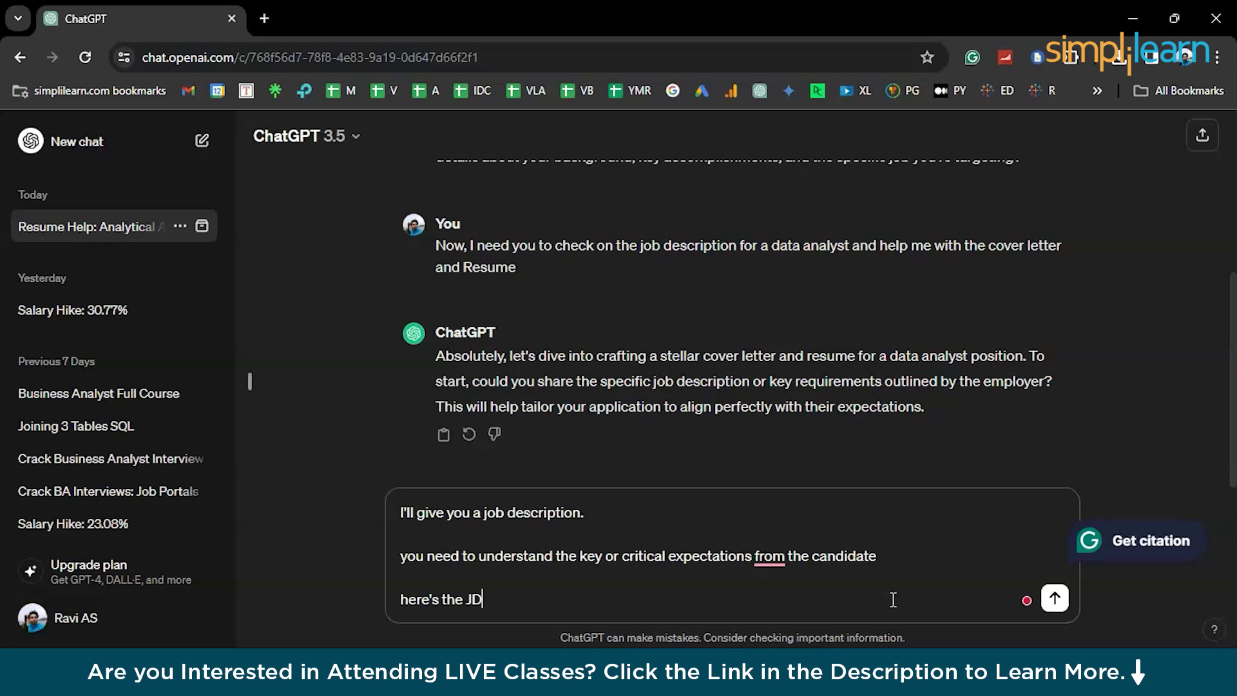
{"action": "key", "text": "shift+Return"}
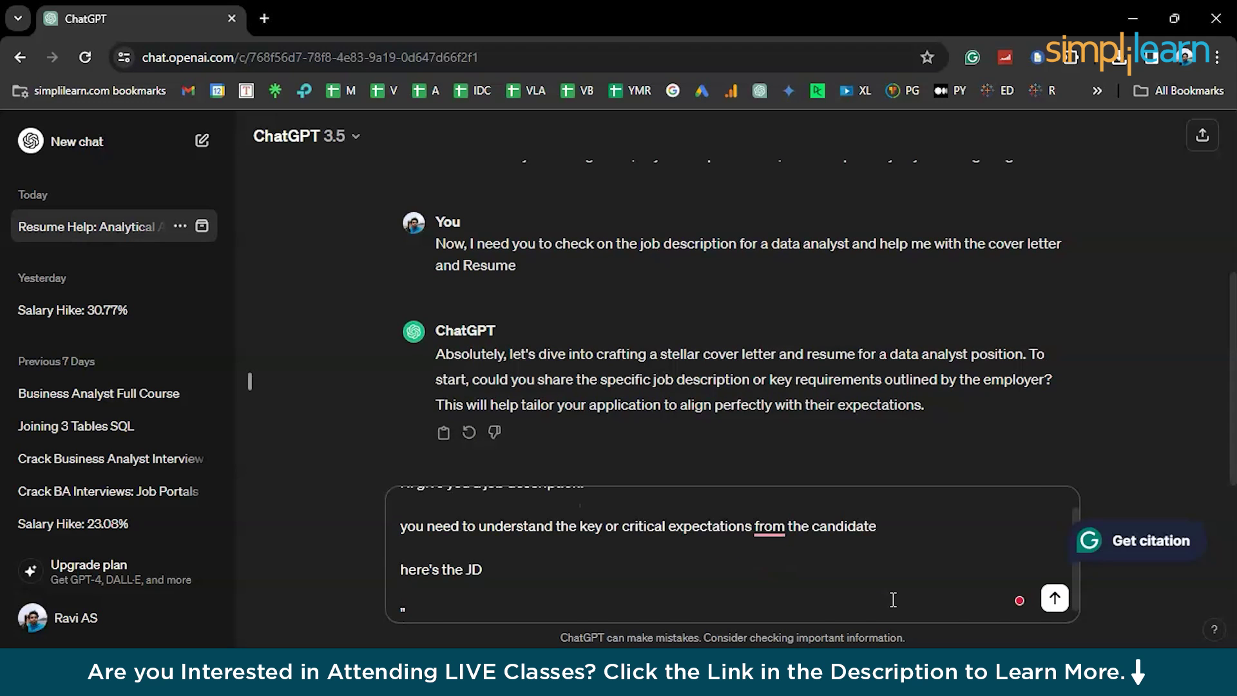
{"action": "type", "text": "\""}
{"action": "key", "text": "ctrl+v"}
{"action": "key", "text": "Return"}
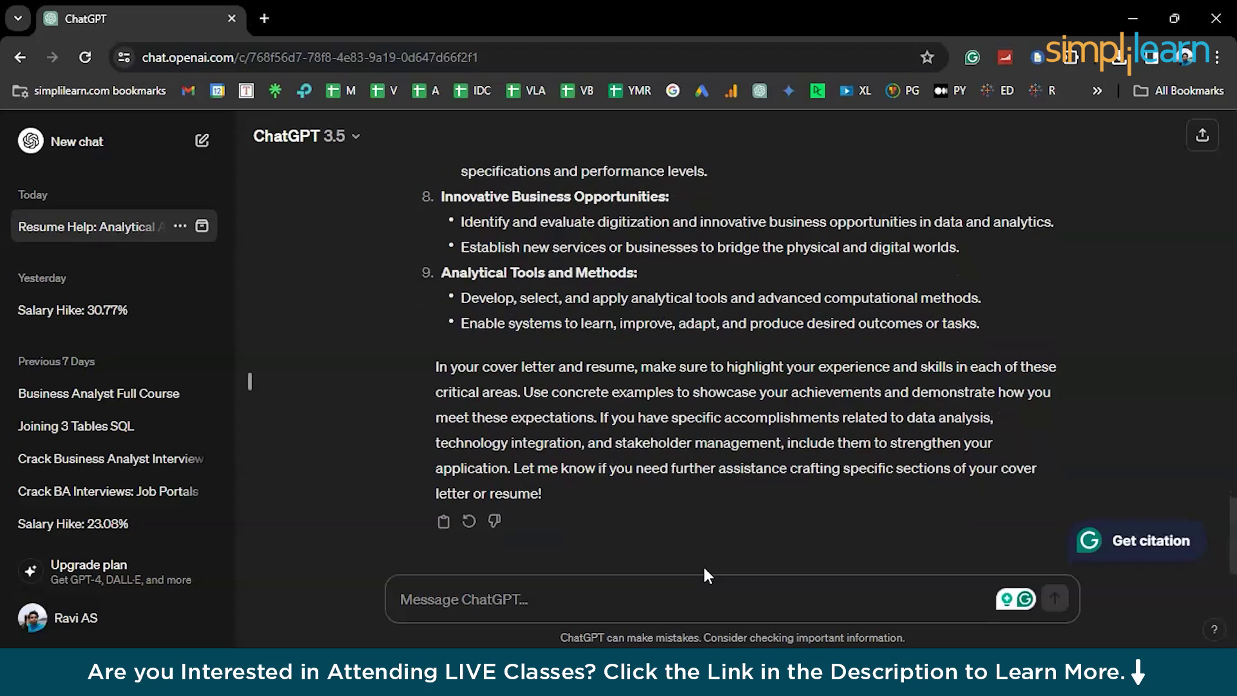
{"action": "scroll", "coordinate": [704, 573], "scroll_direction": "up", "scroll_amount": 10}
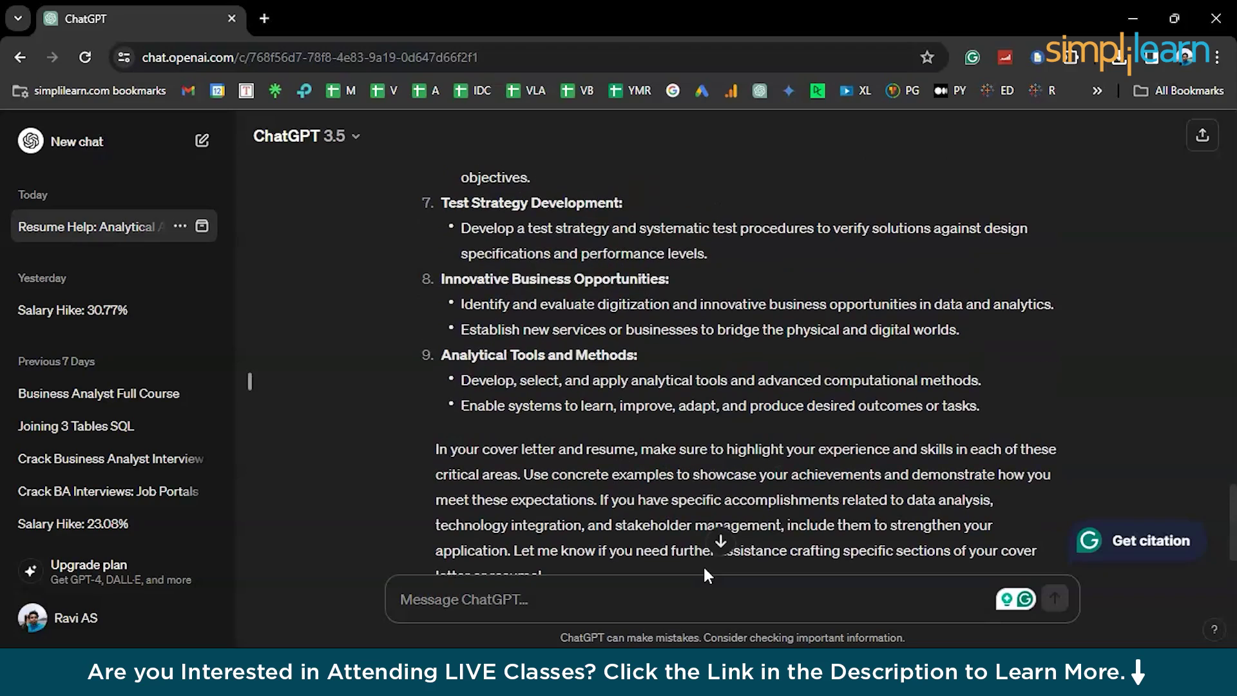
{"action": "scroll", "coordinate": [752, 378], "scroll_direction": "up", "scroll_amount": 7}
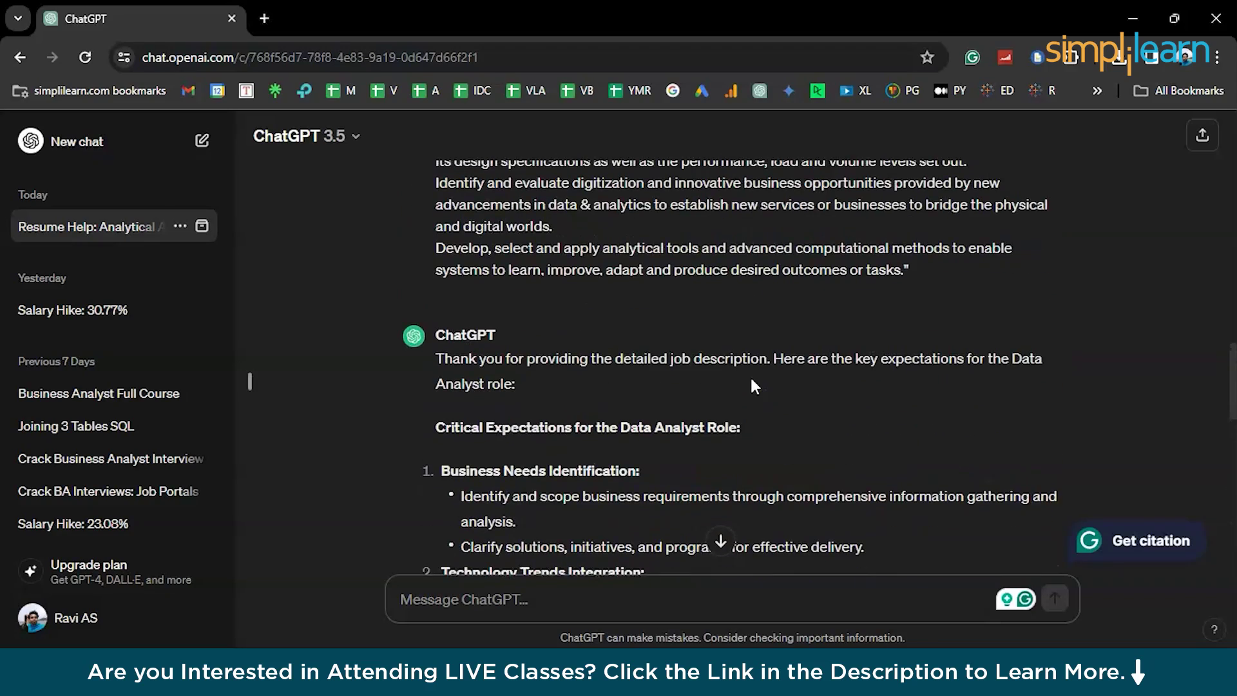
{"action": "scroll", "coordinate": [753, 380], "scroll_direction": "down", "scroll_amount": 3}
{"action": "scroll", "coordinate": [752, 378], "scroll_direction": "down", "scroll_amount": 6}
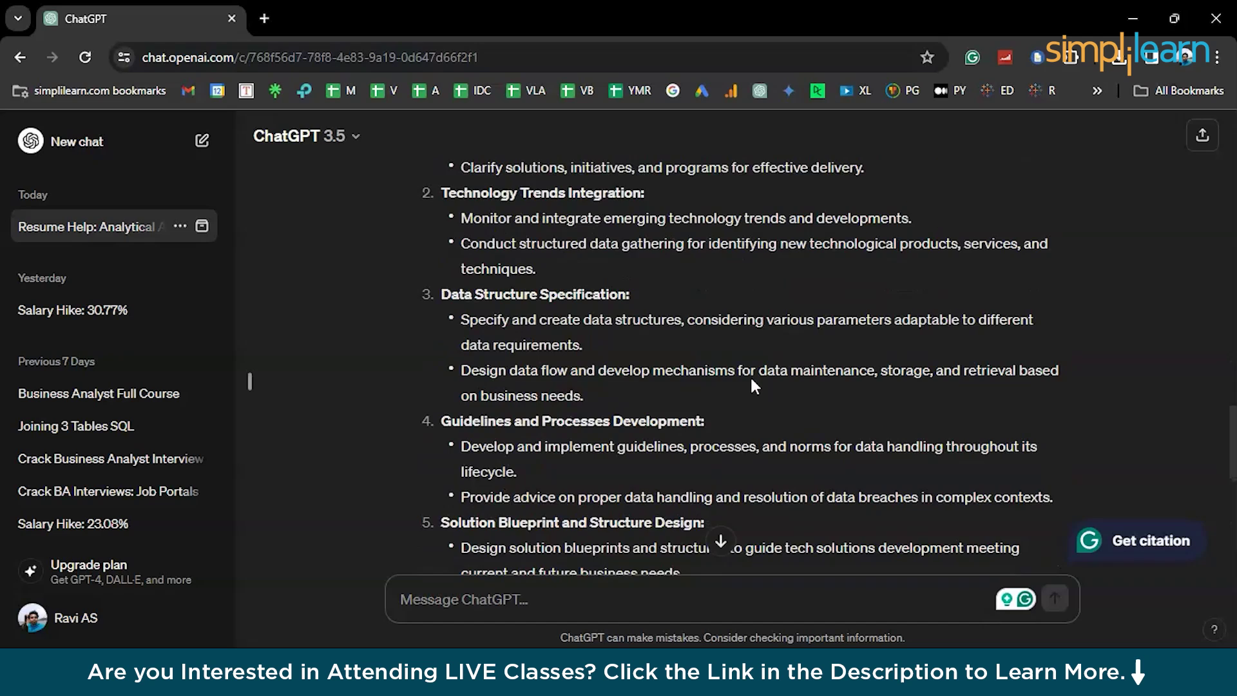
{"action": "left_click", "coordinate": [624, 496]}
Type 'Give me a cover letter highlighting the top 3 responsibilities', fixing the spelling along the way.
{"action": "left_click", "coordinate": [504, 598]}
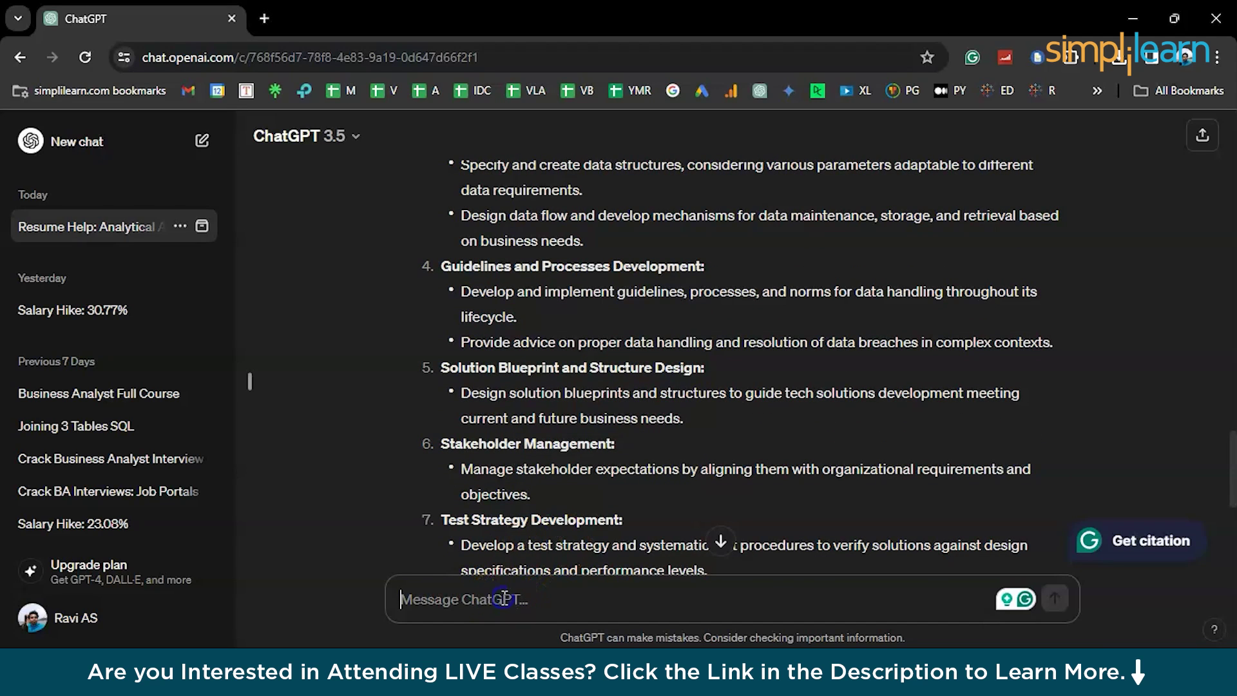
{"action": "type", "text": "Give me a"}
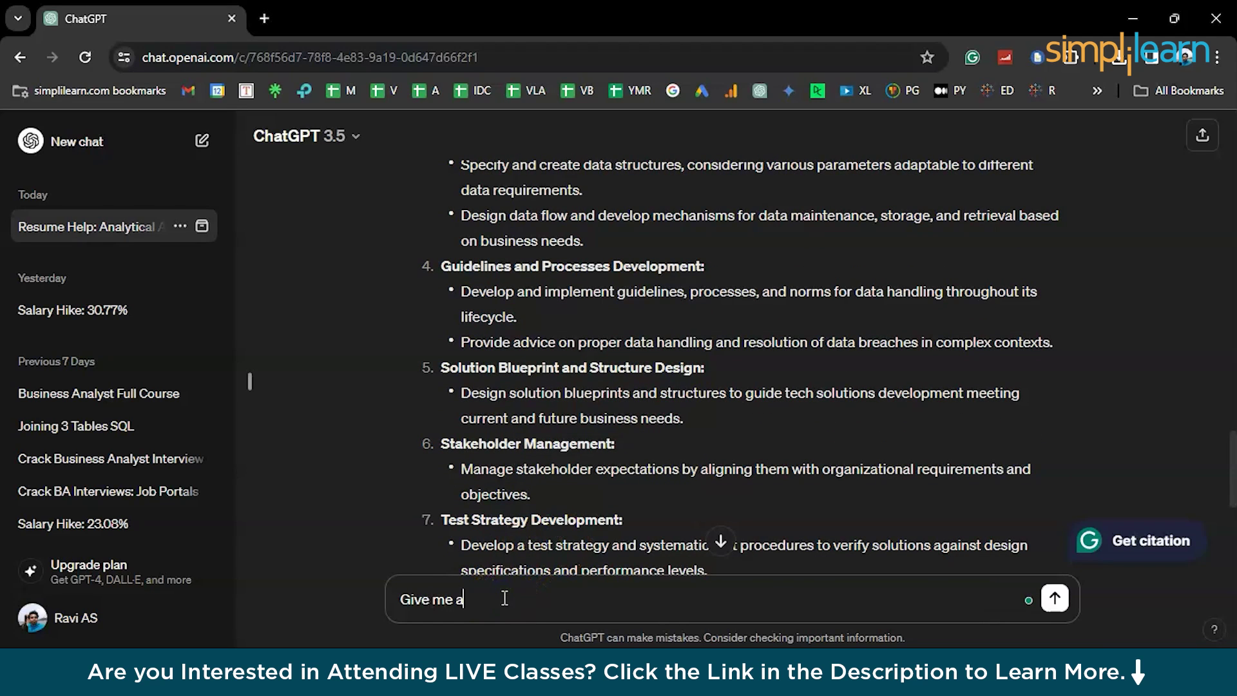
{"action": "type", "text": " cover letter coveing the t"}
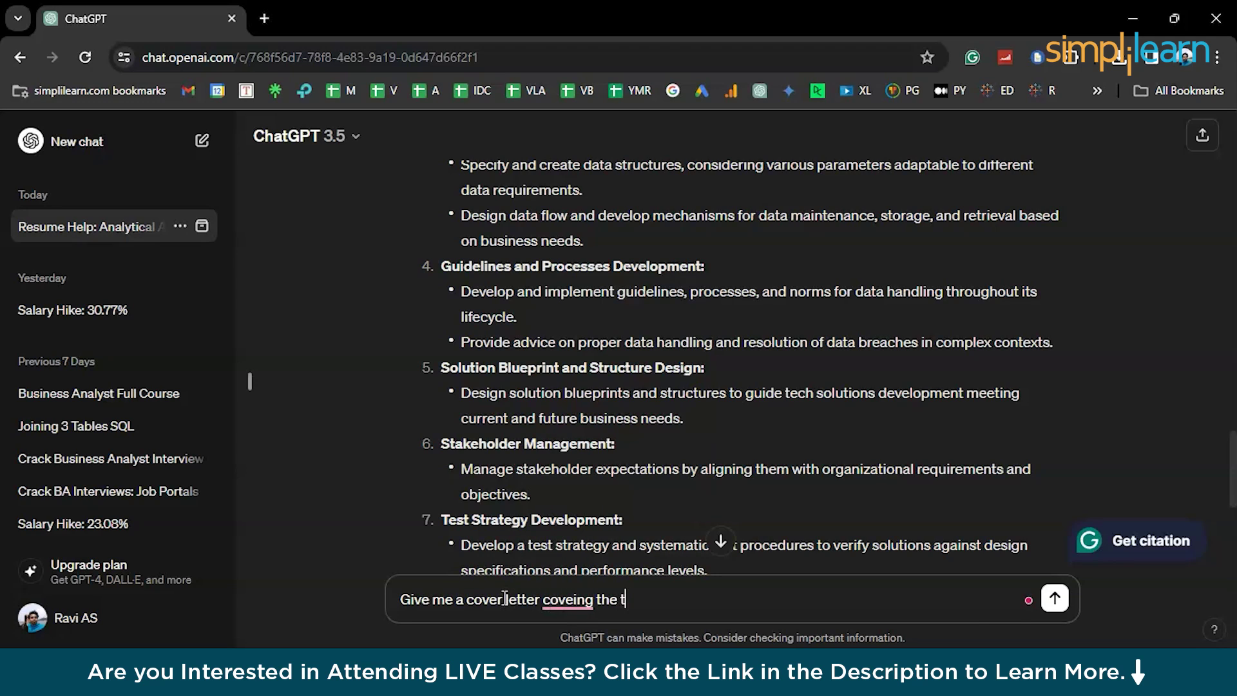
{"action": "type", "text": "op 3"}
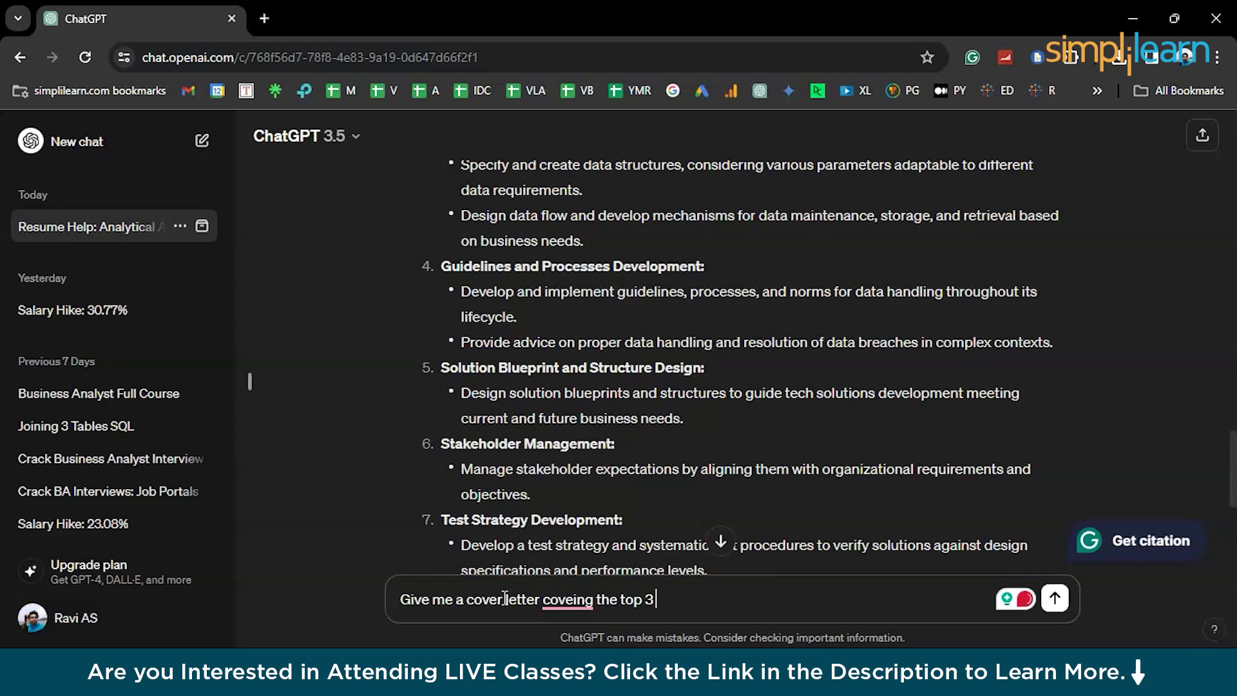
{"action": "mouse_move", "coordinate": [557, 599]}
{"action": "left_click", "coordinate": [574, 479]}
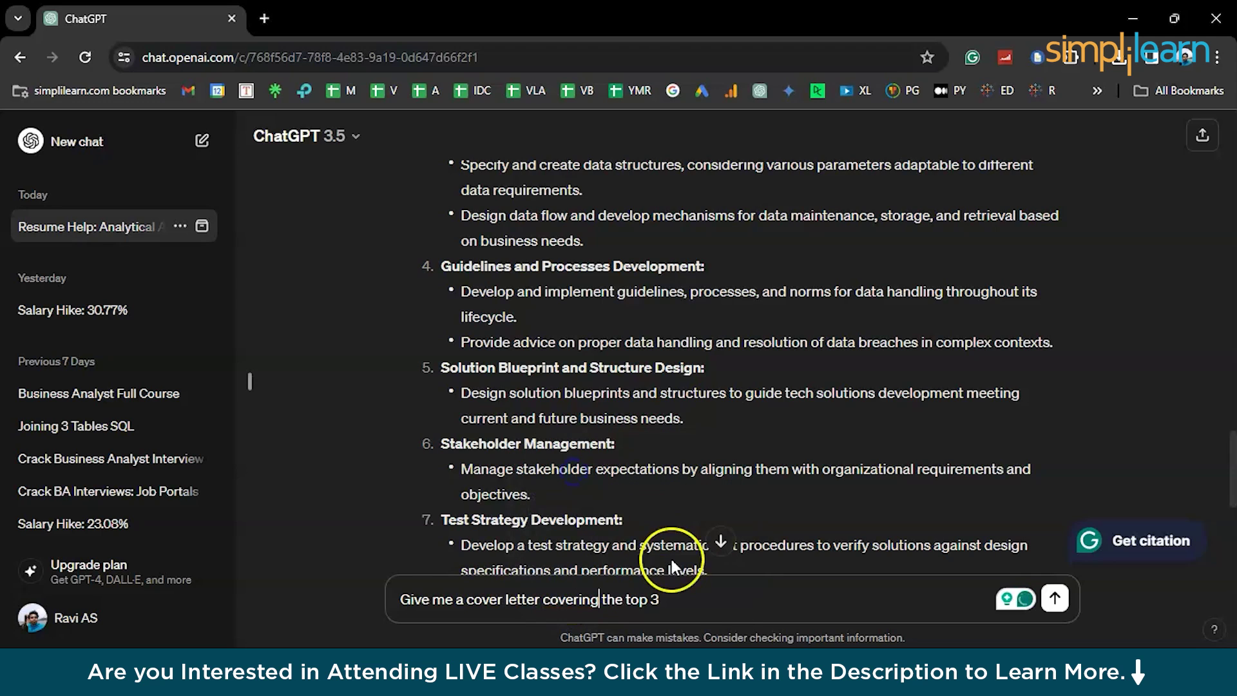
{"action": "left_click", "coordinate": [679, 601]}
{"action": "type", "text": "re"}
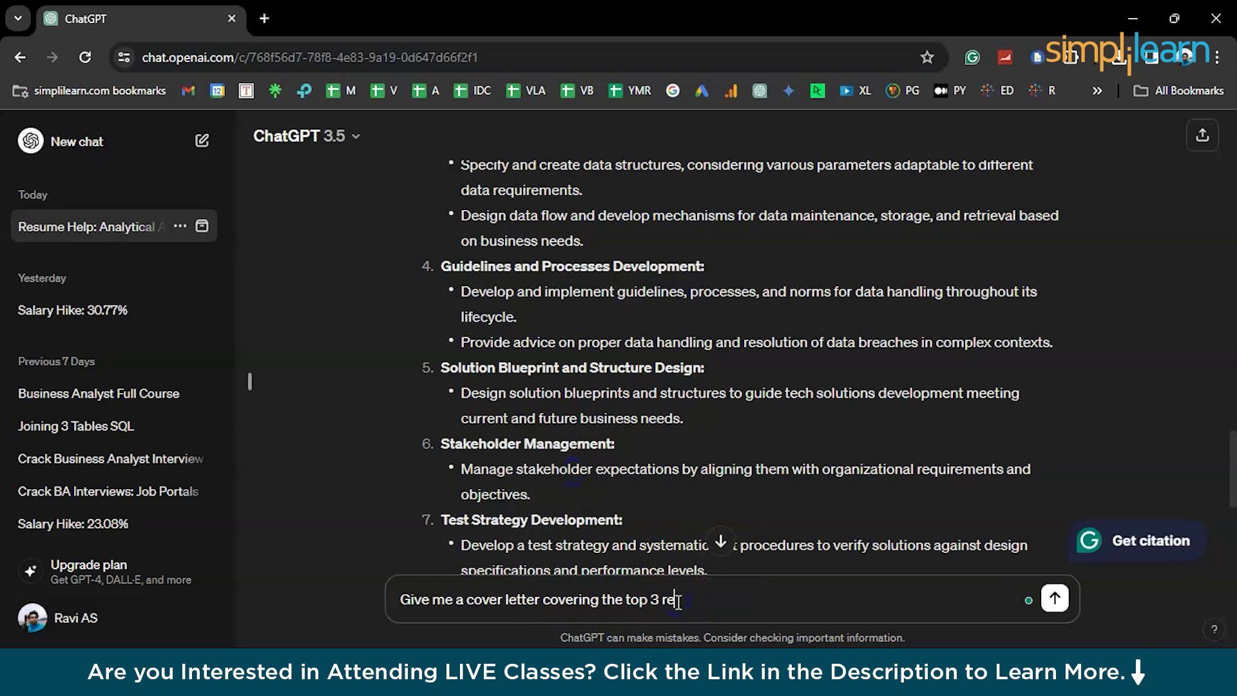
{"action": "type", "text": "sponsibilities"}
{"action": "double_click", "coordinate": [570, 601]}
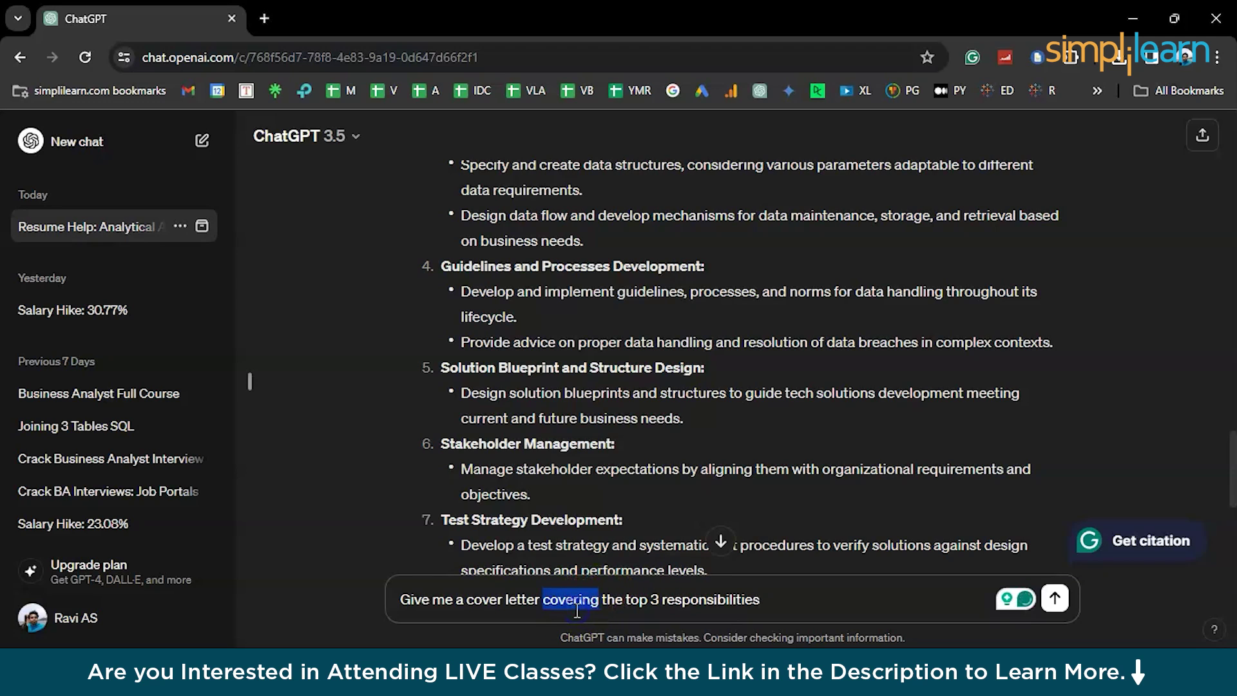
{"action": "type", "text": "hightlighting"}
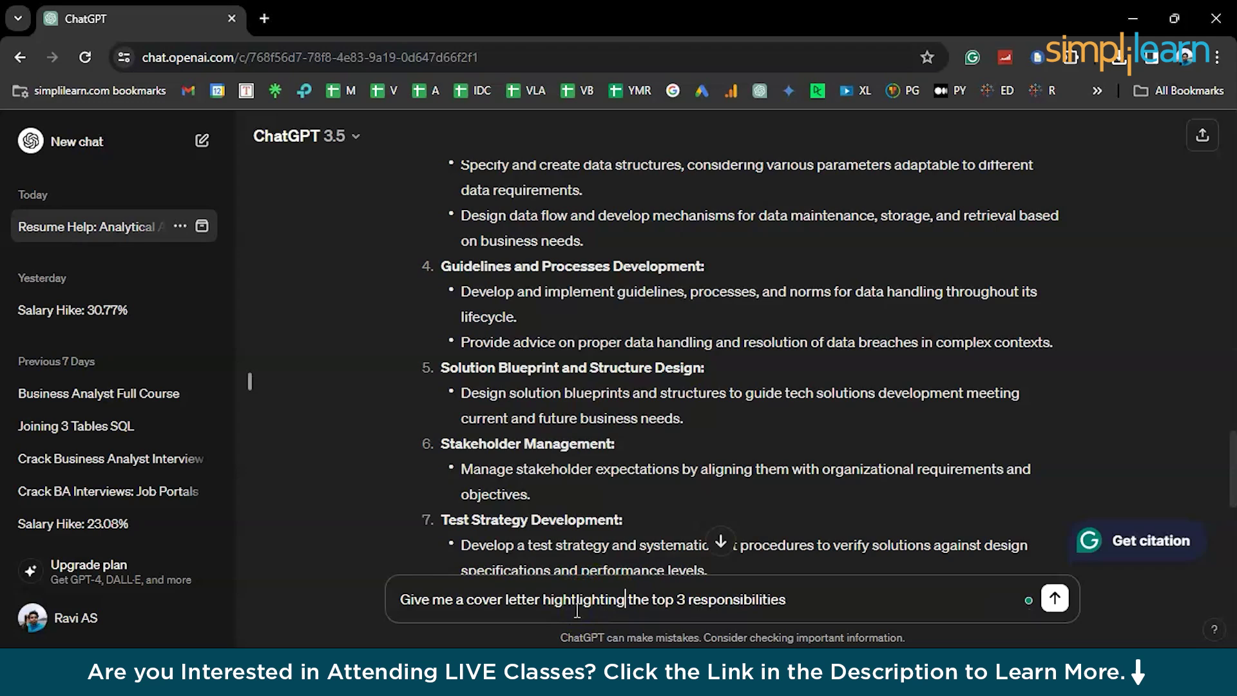
{"action": "left_click", "coordinate": [797, 597]}
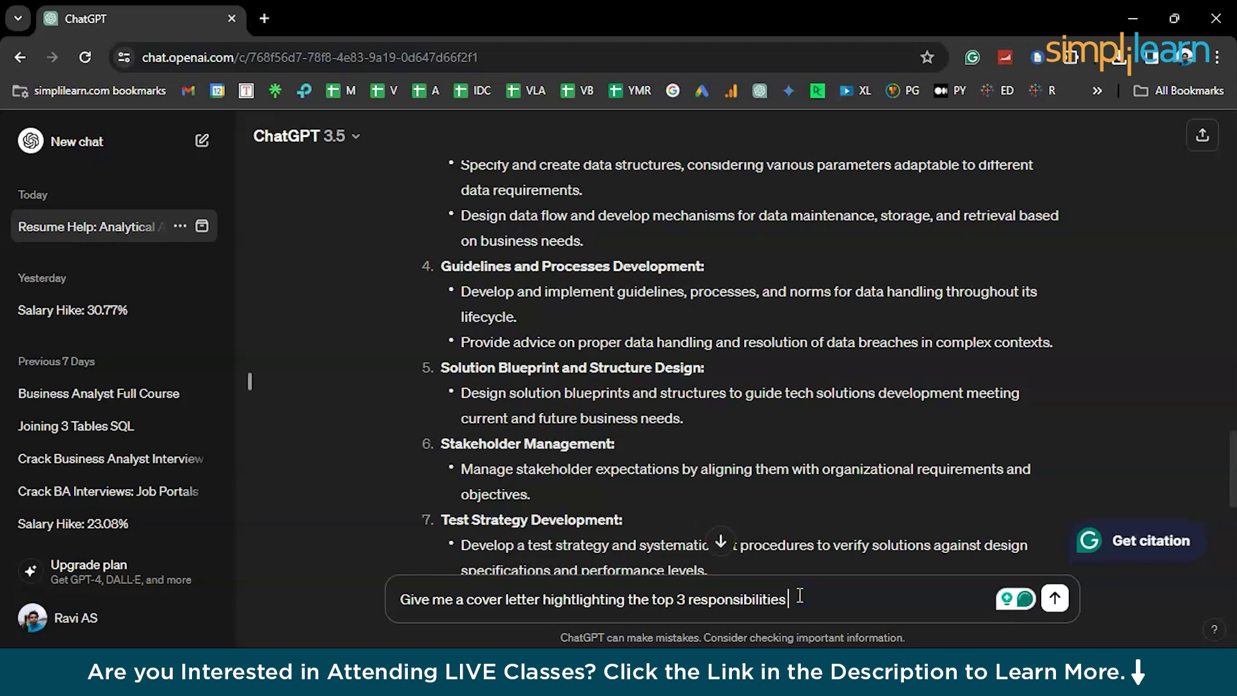
{"action": "type", "text": "n mt"}
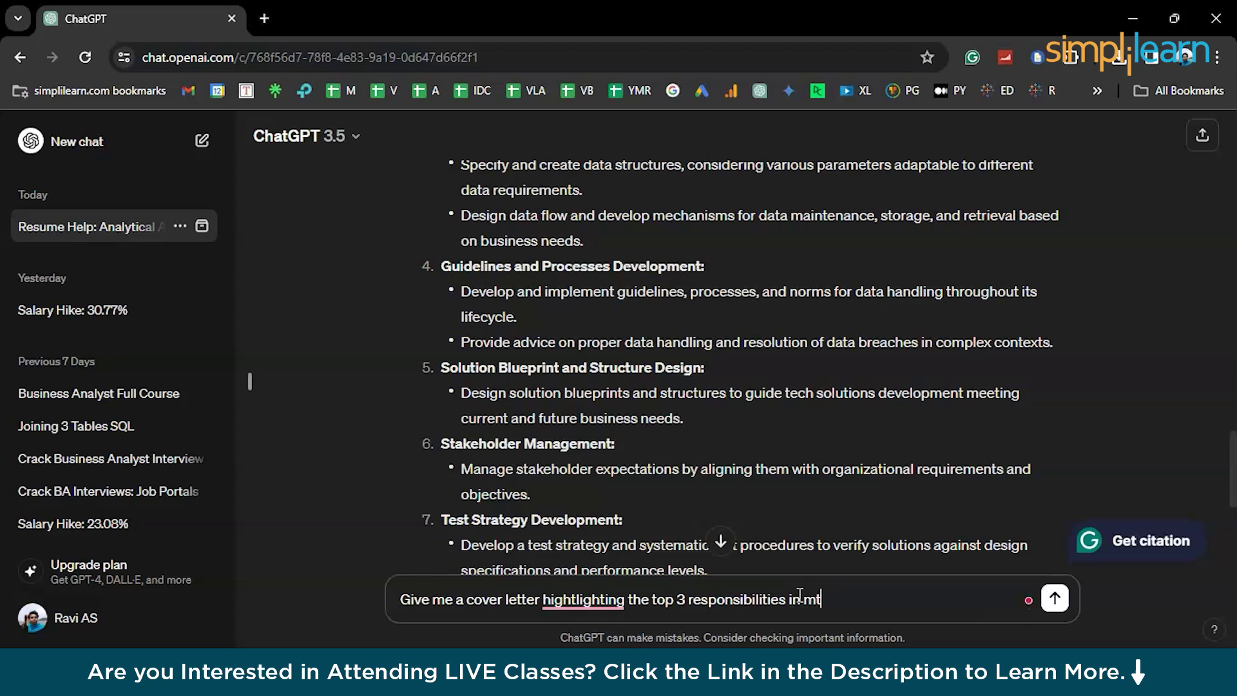
{"action": "left_click", "coordinate": [524, 599]}
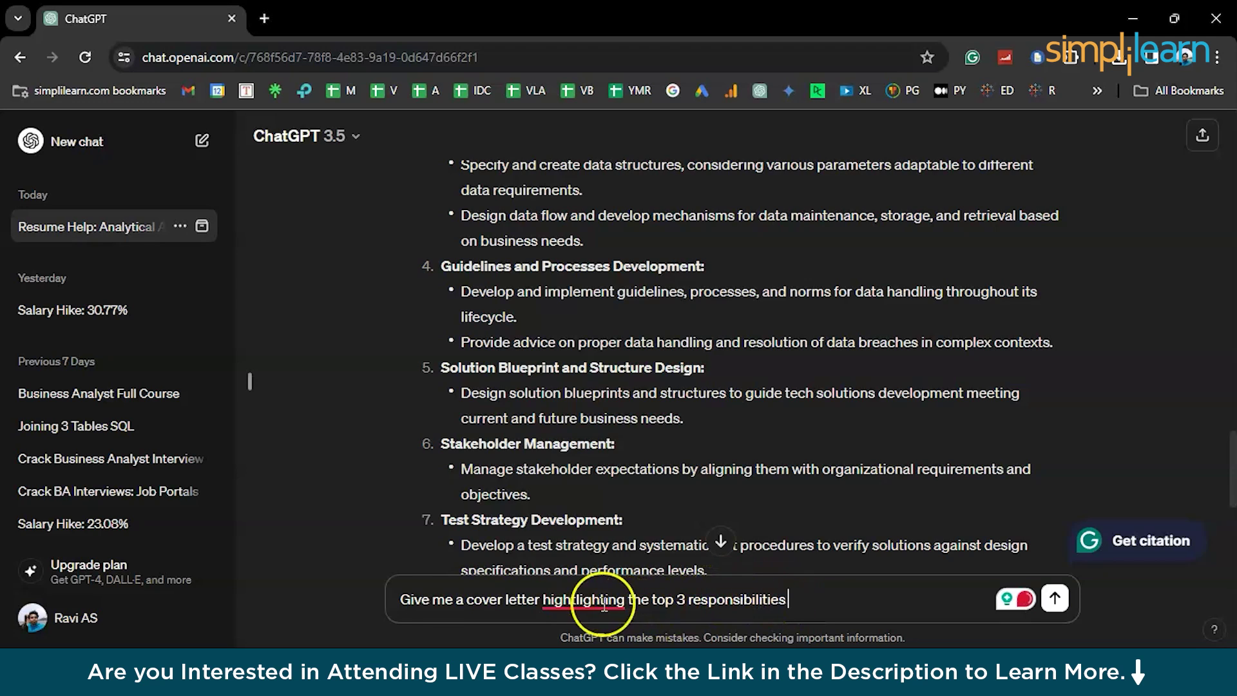
Add 'keep the cover letter under 200 words' on a new line and send.
{"action": "key", "text": "shift+Return"}
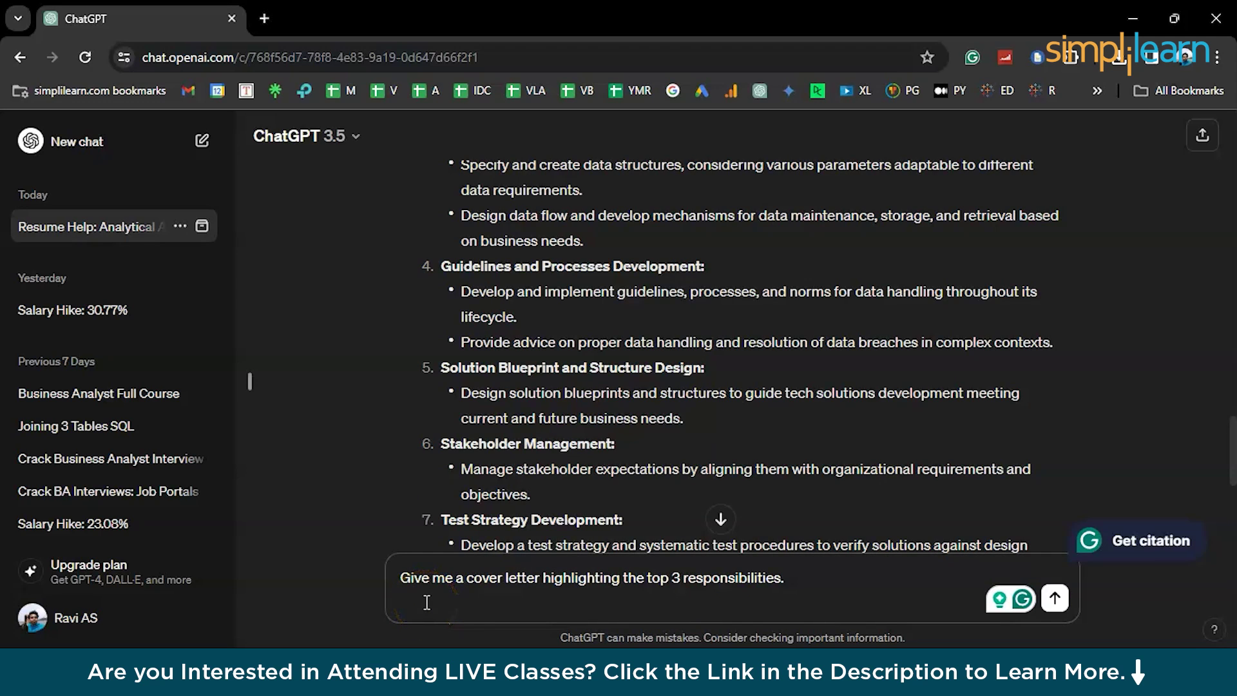
{"action": "type", "text": "ke"}
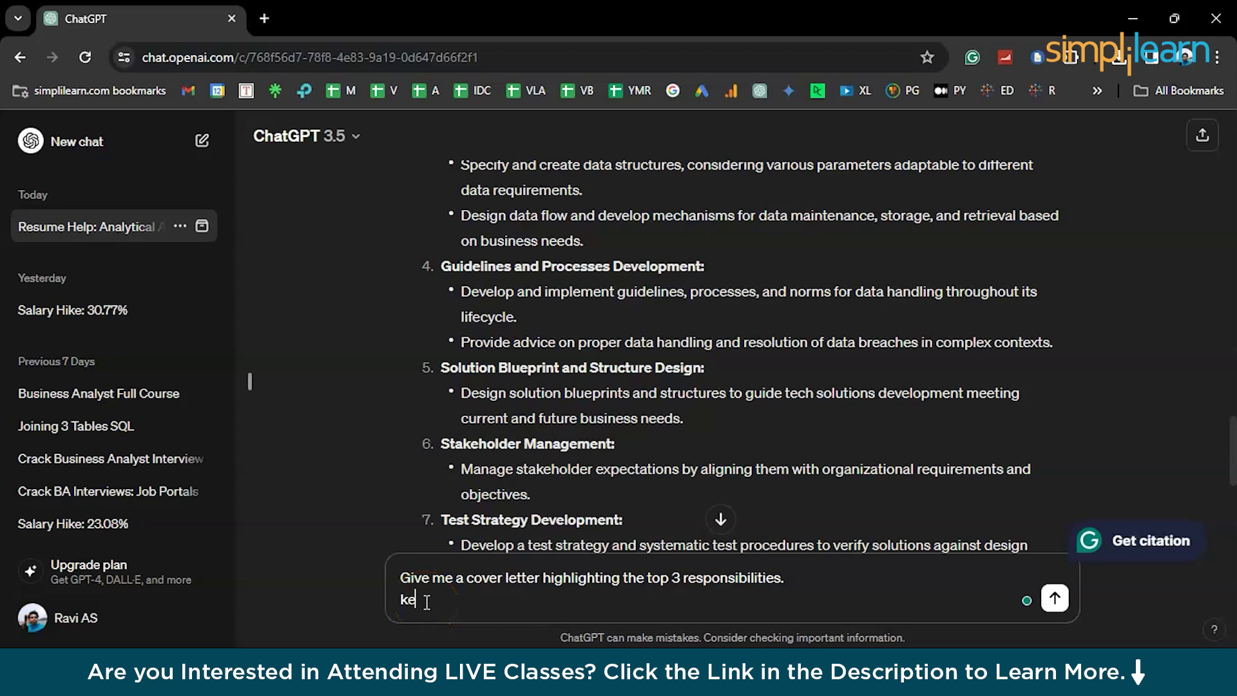
{"action": "type", "text": "ep the cover letter un"}
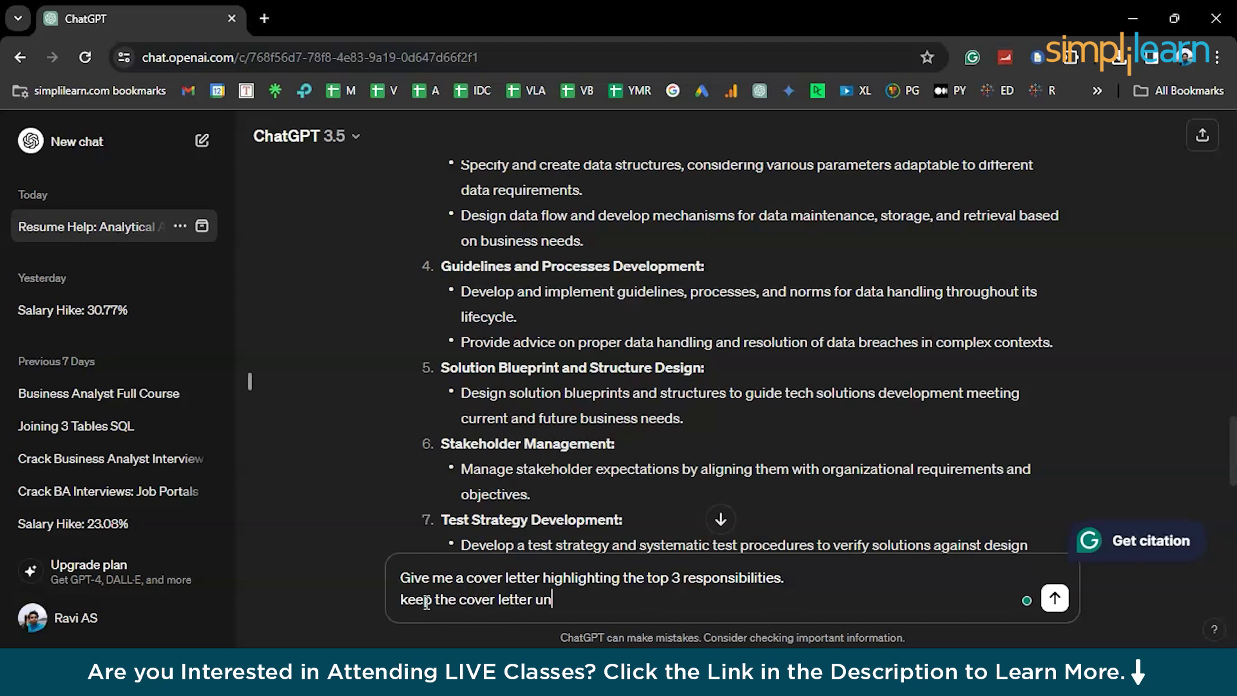
{"action": "type", "text": "der 200 words"}
{"action": "key", "text": "Return"}
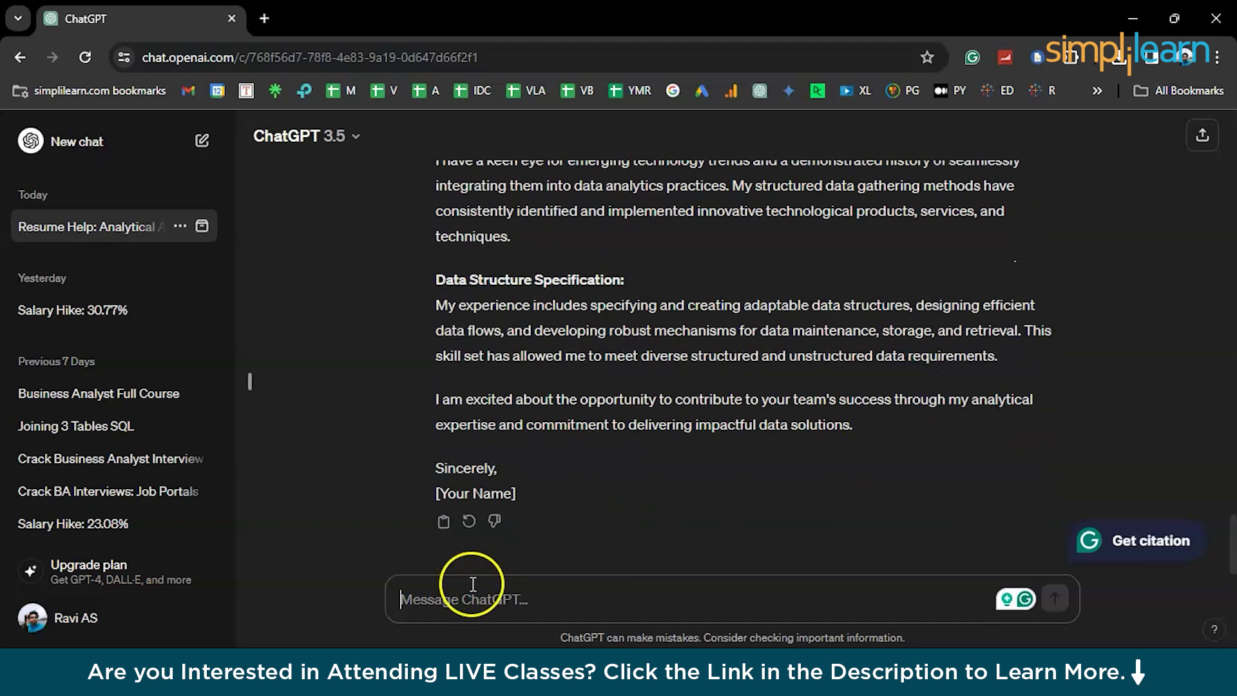
{"action": "scroll", "coordinate": [563, 320], "scroll_direction": "up", "scroll_amount": 5}
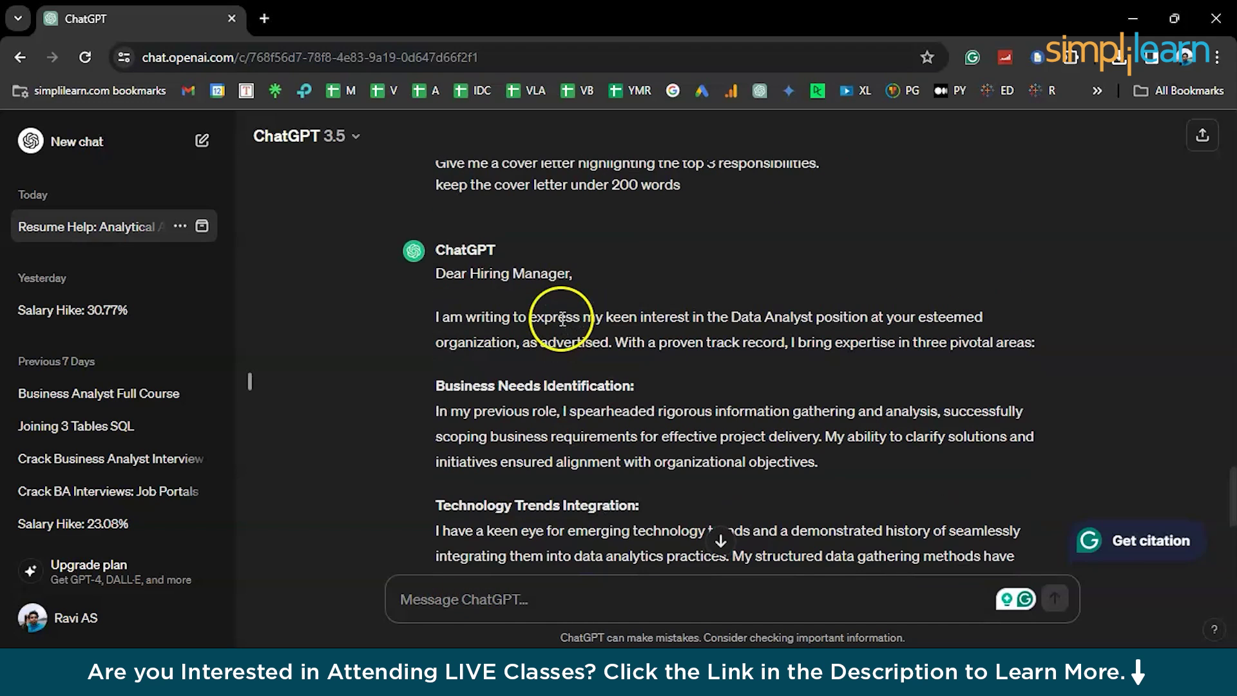
{"action": "left_click_drag", "start_coordinate": [435, 274], "coordinate": [514, 499]}
{"action": "scroll", "coordinate": [515, 499], "scroll_direction": "down", "scroll_amount": 1}
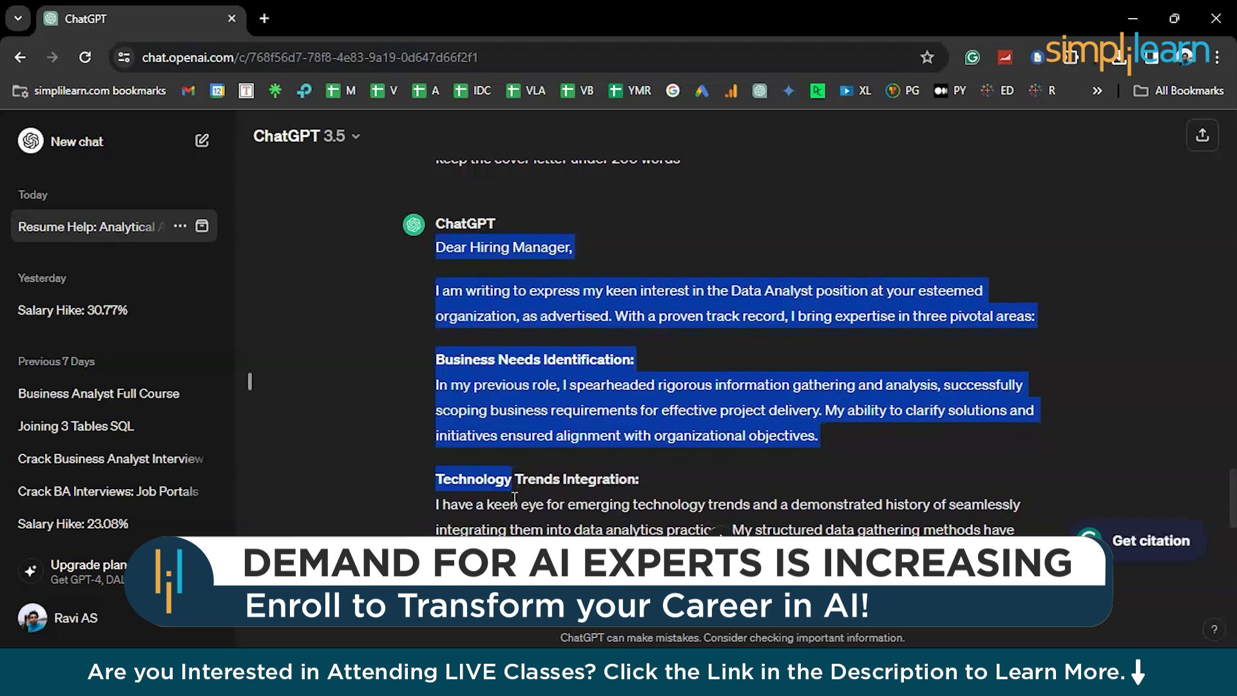
{"action": "scroll", "coordinate": [515, 499], "scroll_direction": "down", "scroll_amount": 2}
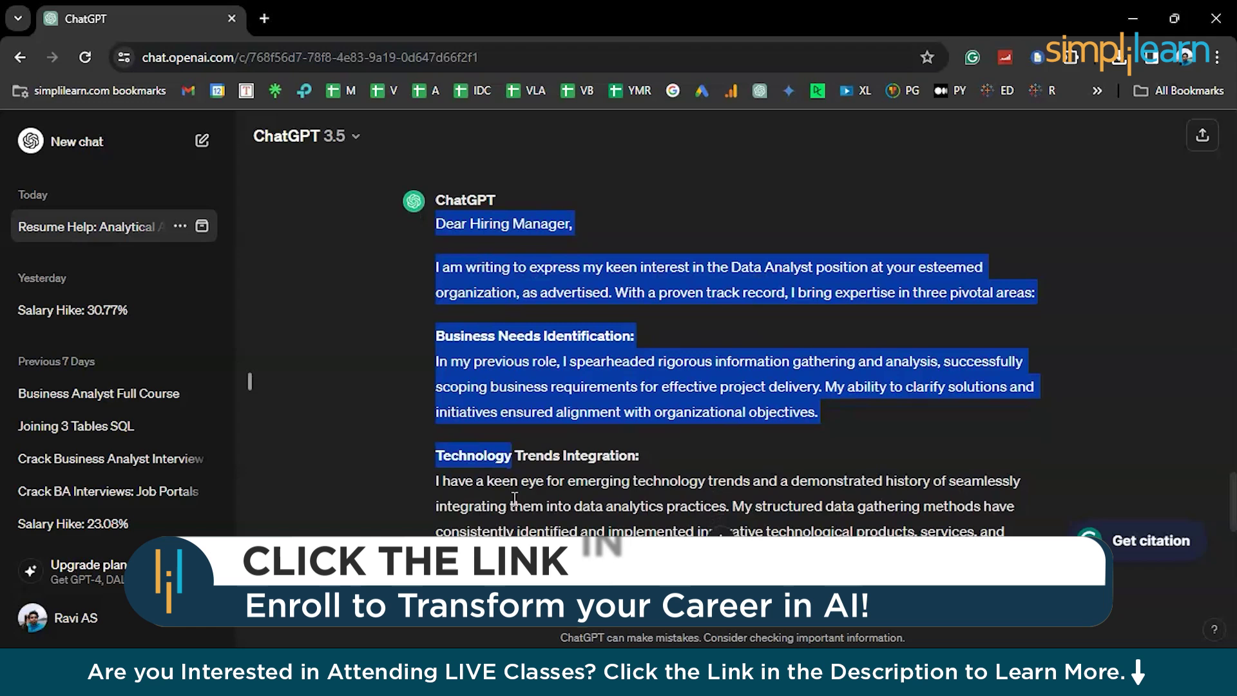
{"action": "left_click", "coordinate": [728, 337]}
{"action": "left_click_drag", "start_coordinate": [788, 264], "coordinate": [1051, 275]}
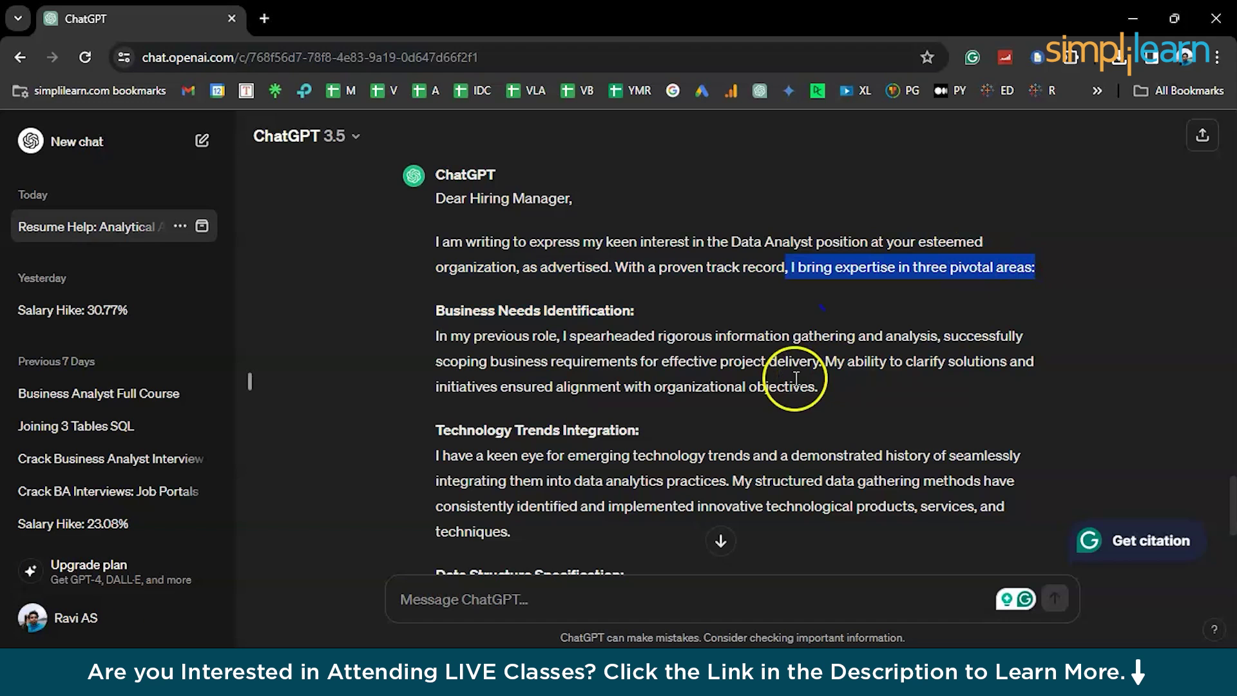
{"action": "scroll", "coordinate": [796, 379], "scroll_direction": "down", "scroll_amount": 2}
{"action": "scroll", "coordinate": [796, 379], "scroll_direction": "down", "scroll_amount": 3}
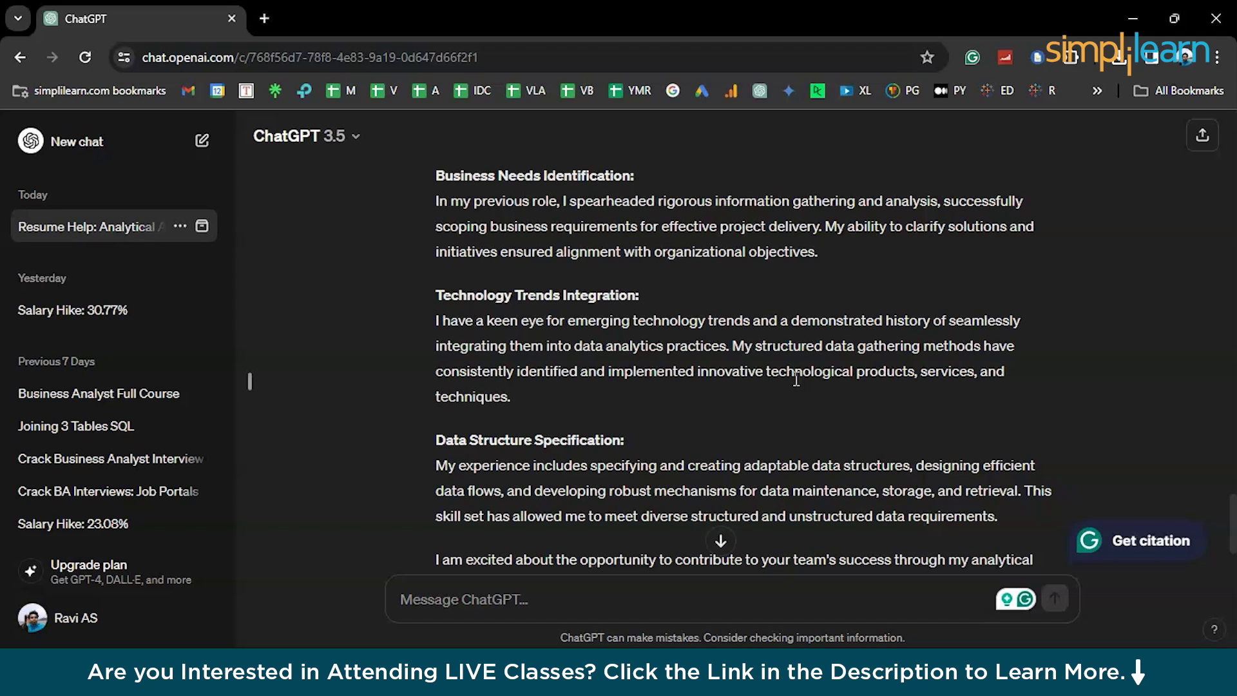
{"action": "left_click", "coordinate": [555, 602]}
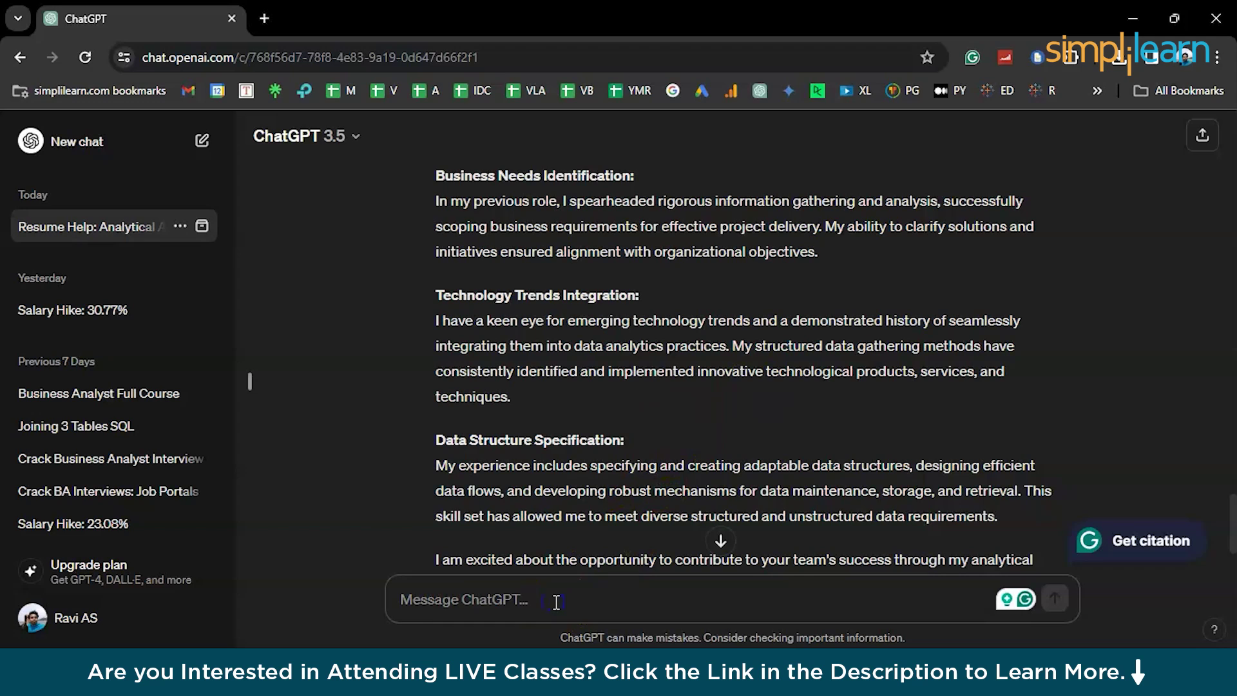
Send 'Now let's Proceed with resume' and 'Build me a resume using the JD' with the pasted job description.
{"action": "type", "text": "Now let"}
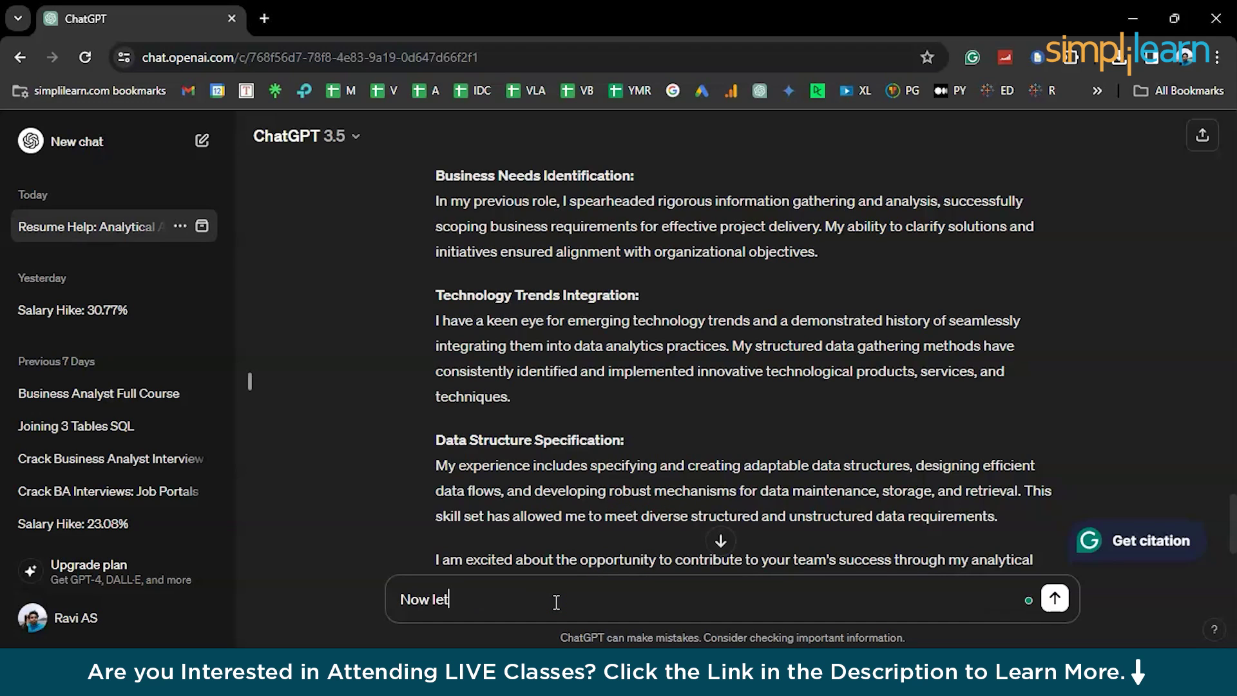
{"action": "type", "text": "'s Proceed wth"}
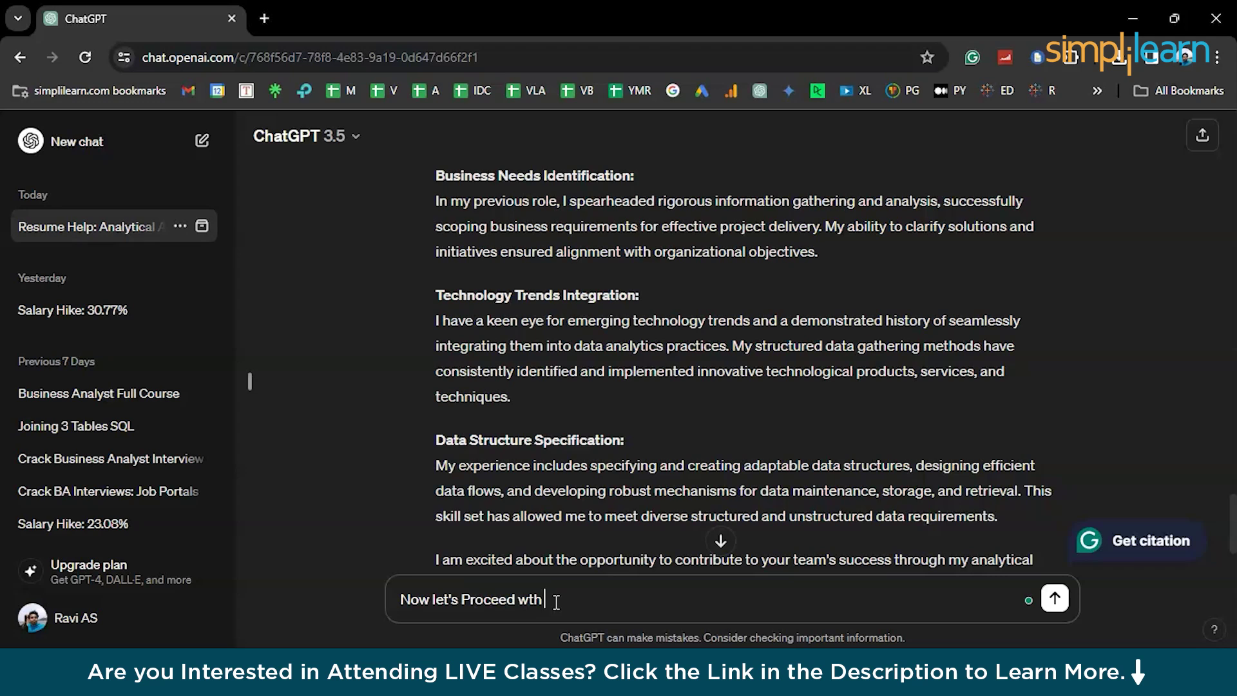
{"action": "type", "text": " resume"}
{"action": "key", "text": "shift+Return"}
{"action": "key", "text": "shift+Return"}
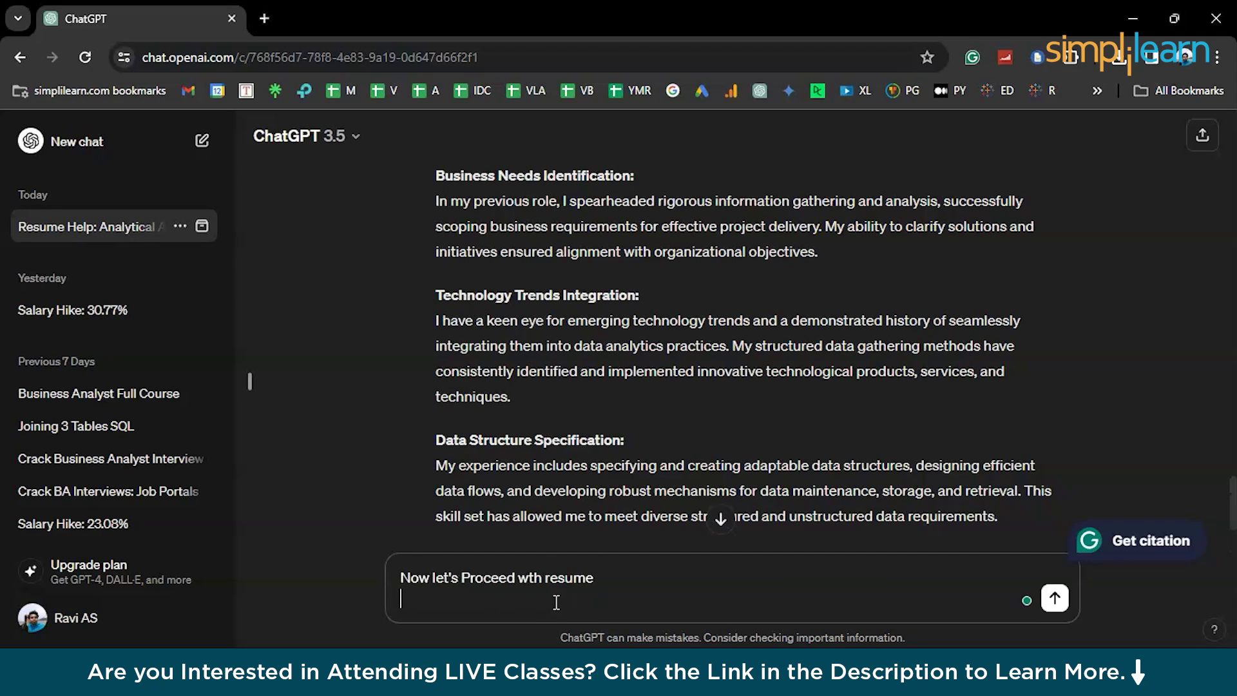
{"action": "type", "text": "Build"}
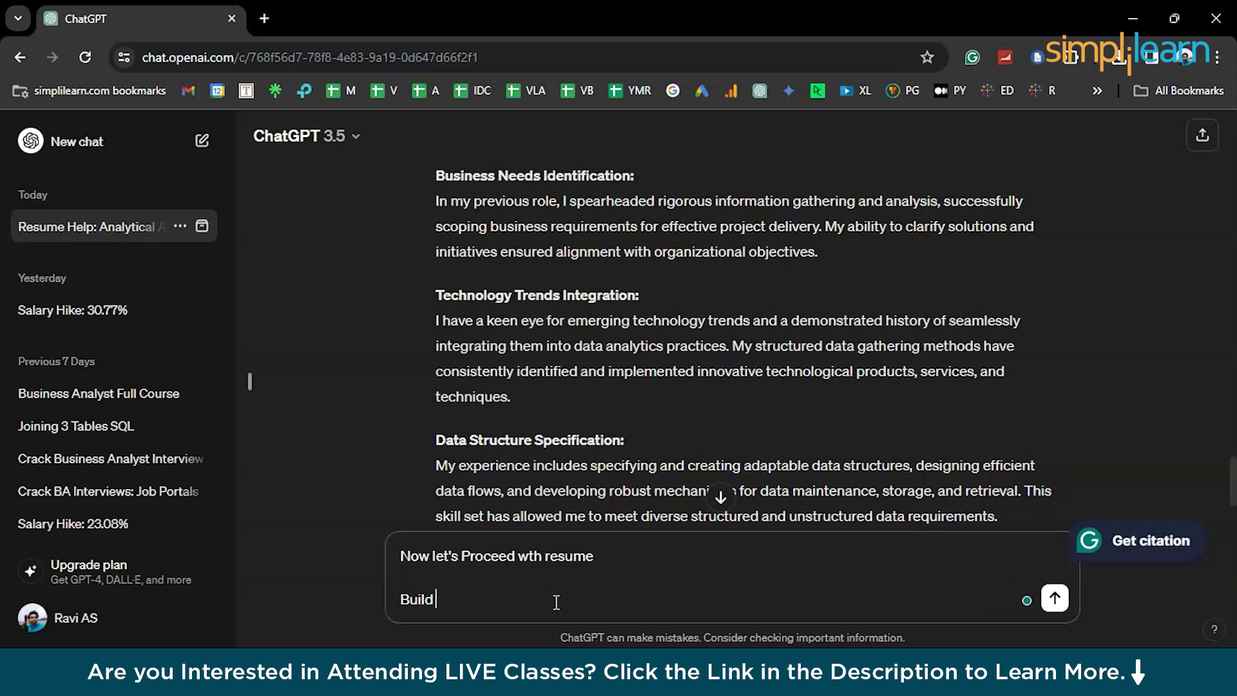
{"action": "type", "text": " me a resume using the"}
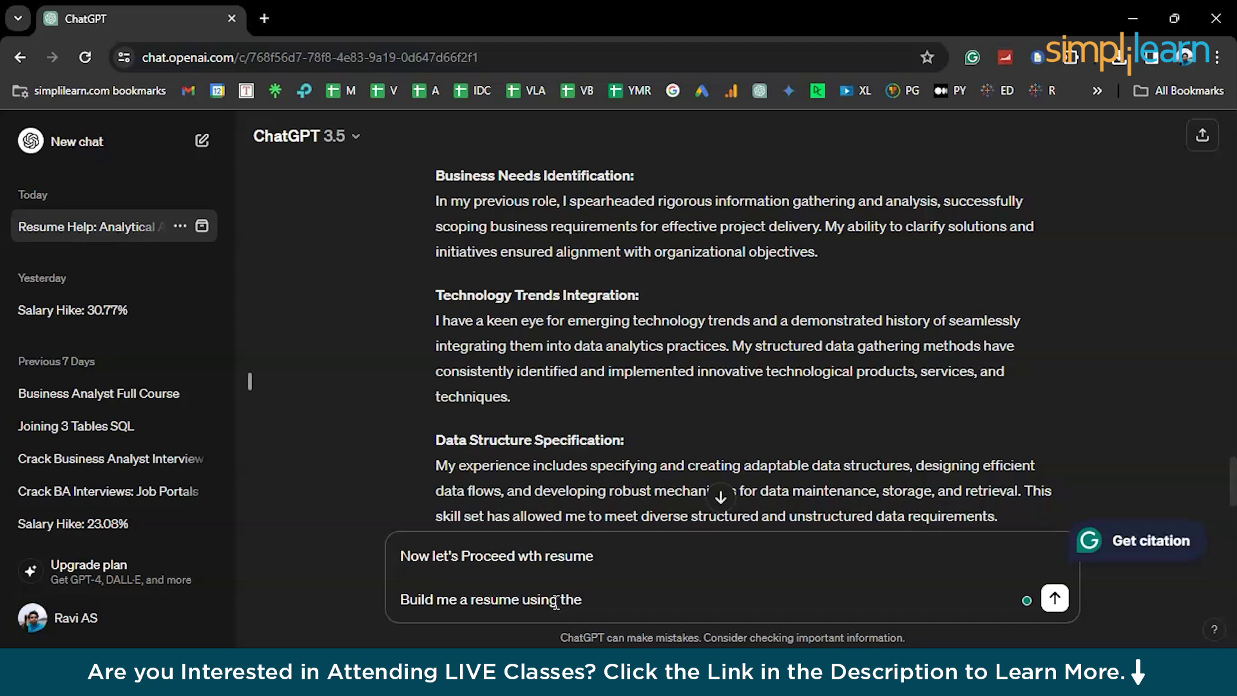
{"action": "type", "text": " JD"}
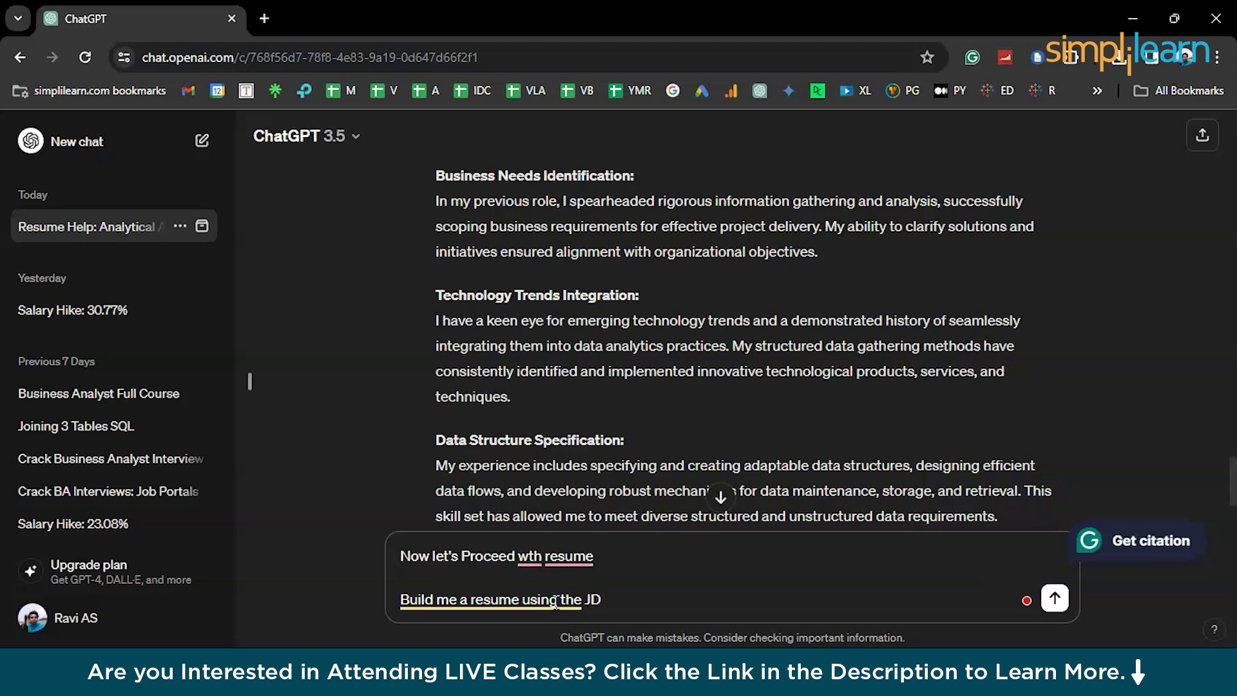
{"action": "key", "text": "shift+Return"}
{"action": "key", "text": "shift+Return"}
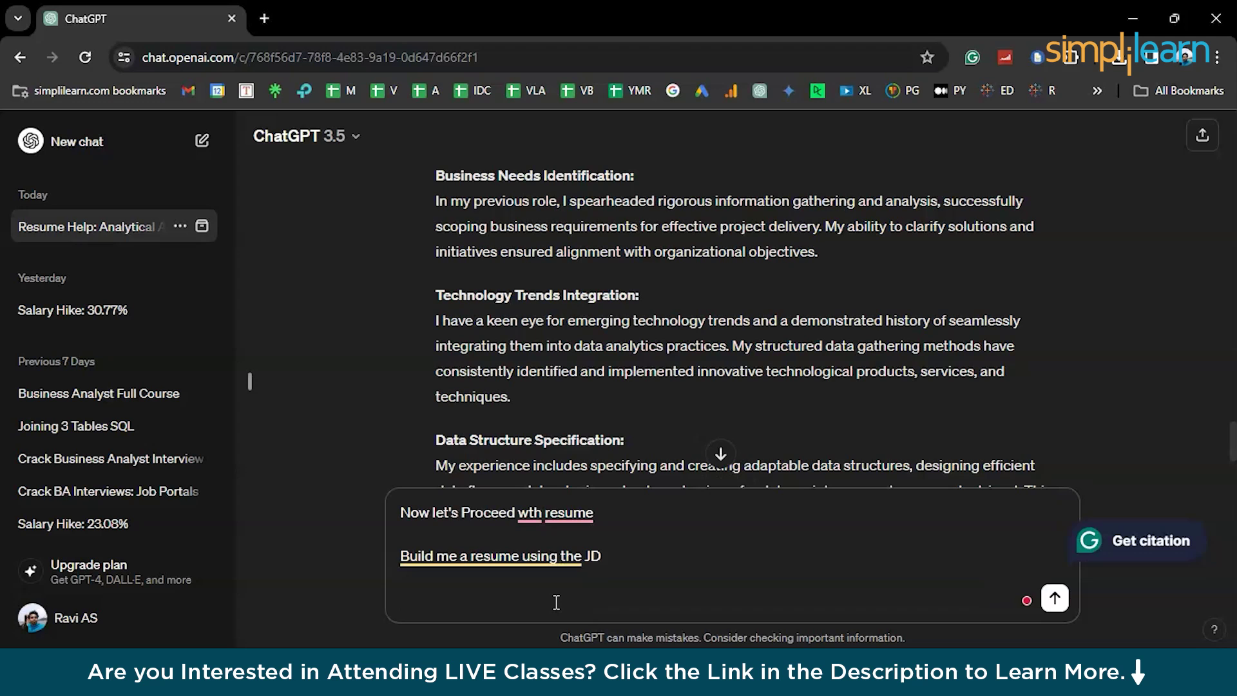
{"action": "key", "text": "ctrl+v"}
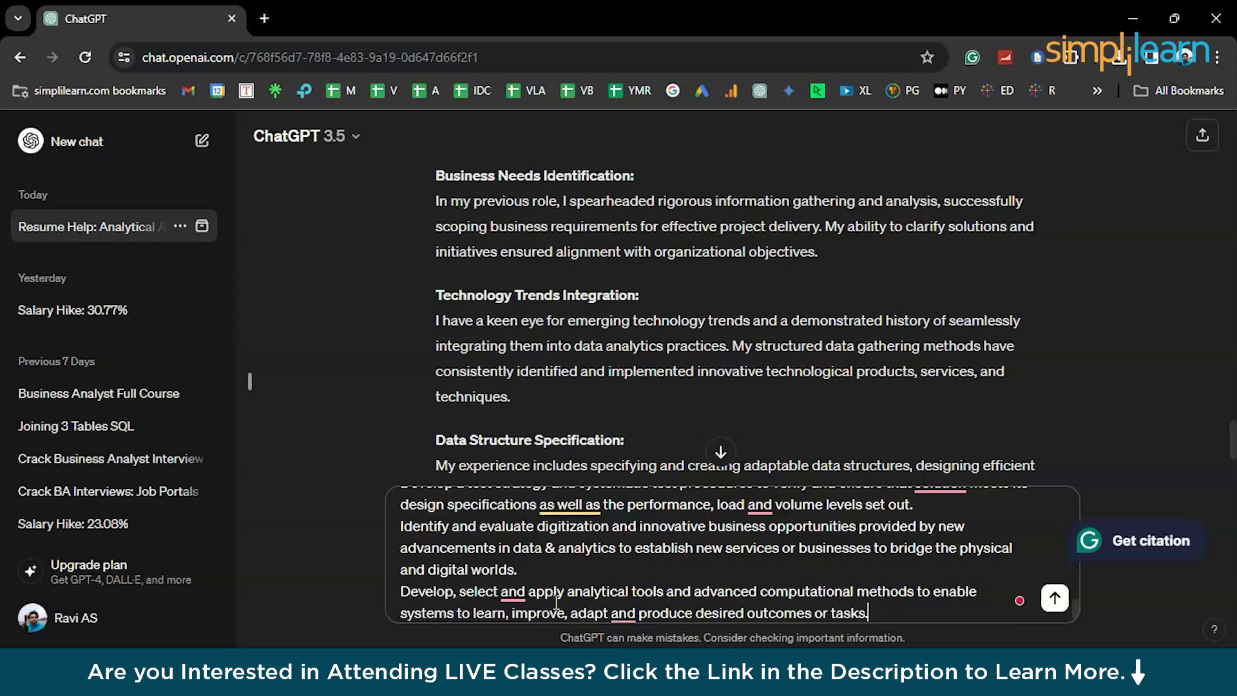
{"action": "key", "text": "Return"}
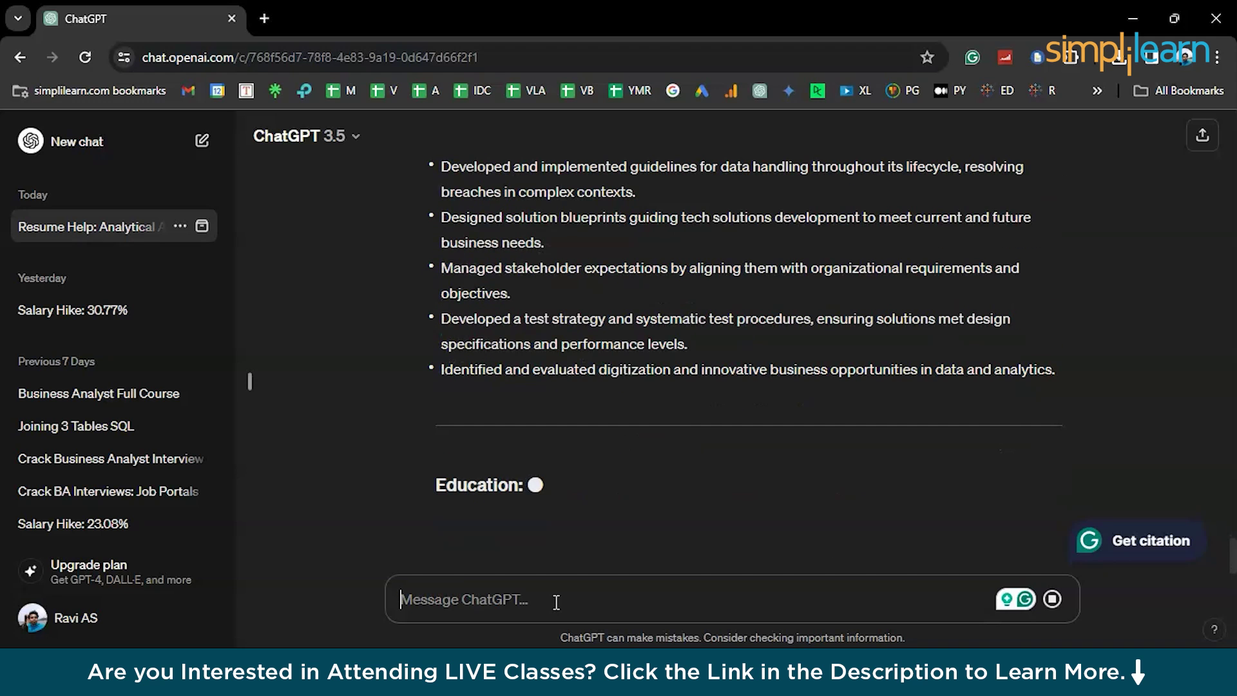
{"action": "scroll", "coordinate": [554, 334], "scroll_direction": "up", "scroll_amount": 15}
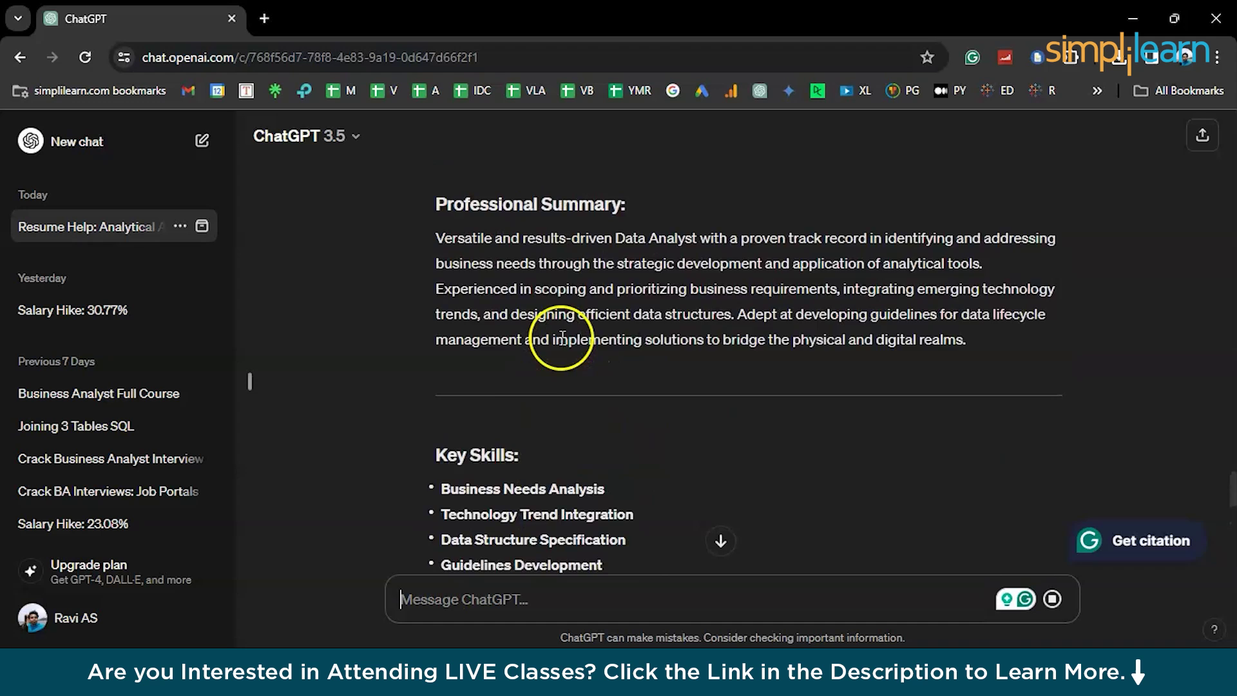
{"action": "scroll", "coordinate": [560, 337], "scroll_direction": "up", "scroll_amount": 2}
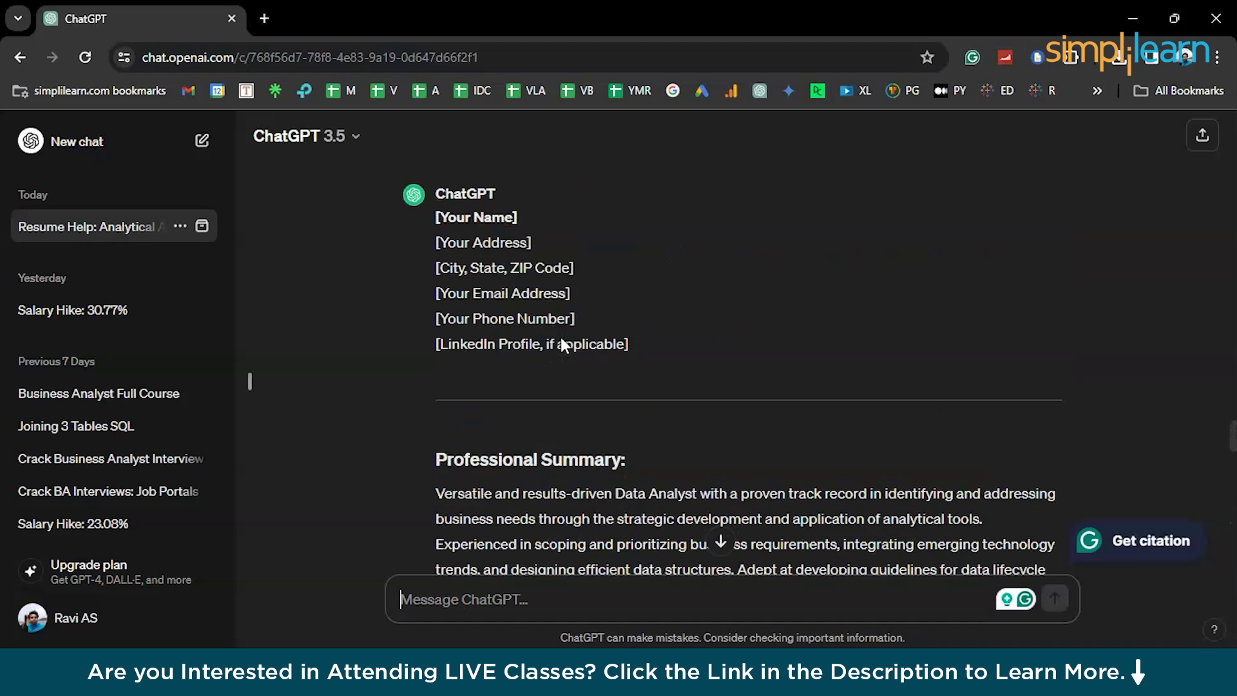
{"action": "scroll", "coordinate": [561, 338], "scroll_direction": "down", "scroll_amount": 4}
{"action": "scroll", "coordinate": [561, 338], "scroll_direction": "down", "scroll_amount": 3}
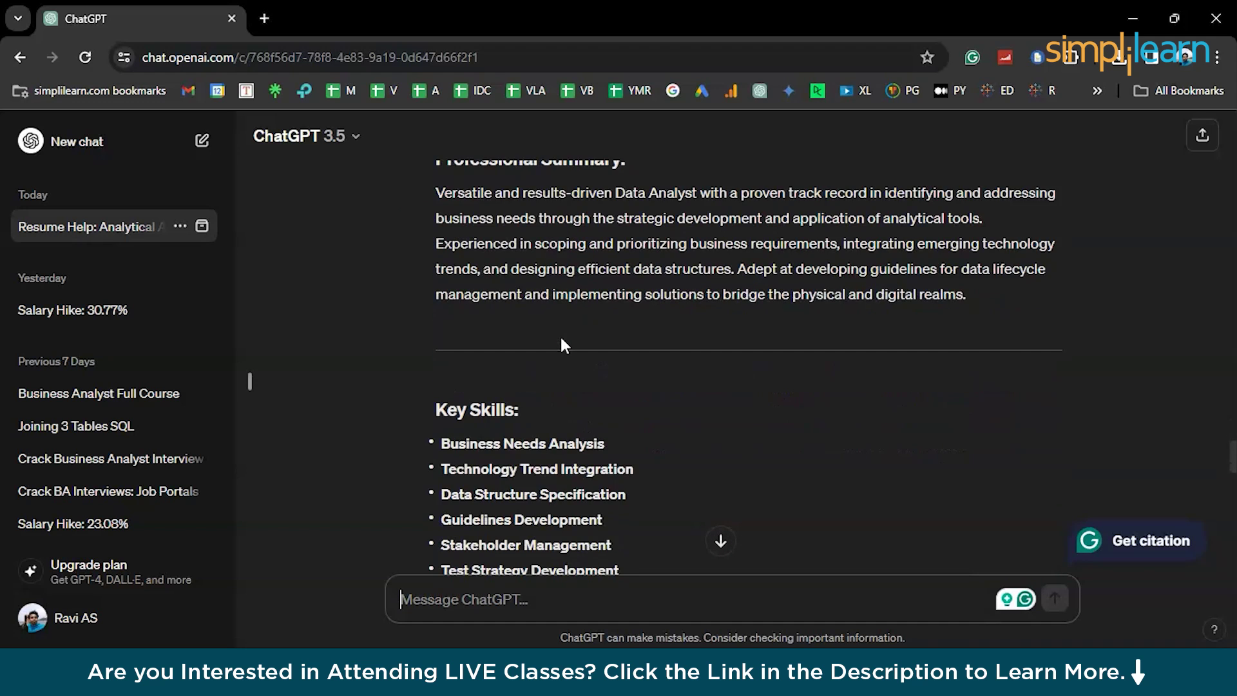
{"action": "left_click", "coordinate": [570, 408]}
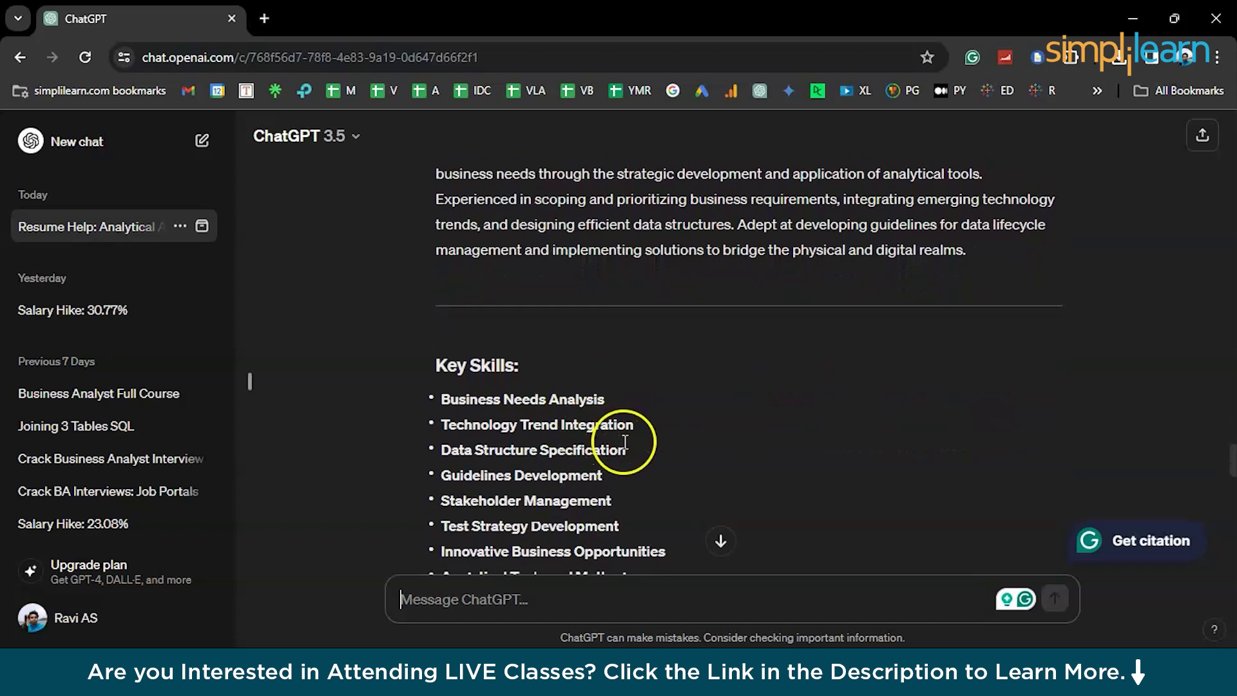
{"action": "left_click_drag", "start_coordinate": [631, 445], "coordinate": [433, 405]}
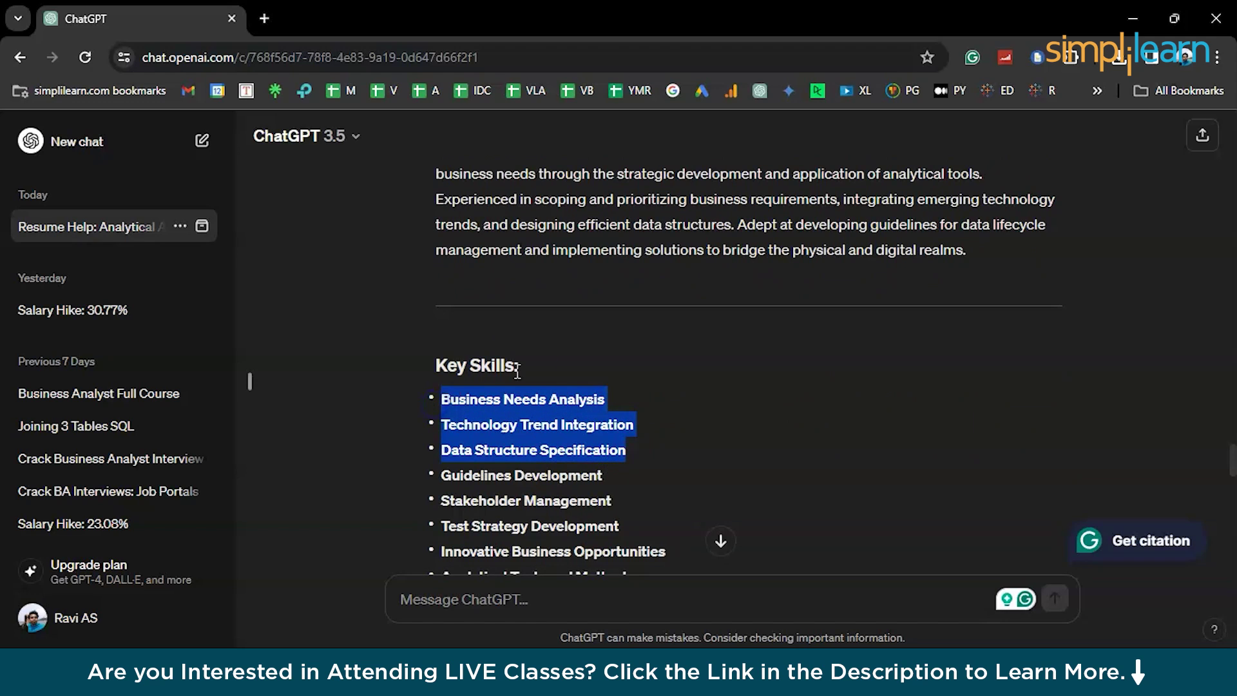
{"action": "scroll", "coordinate": [519, 367], "scroll_direction": "up", "scroll_amount": 4}
{"action": "triple_click", "coordinate": [493, 437]}
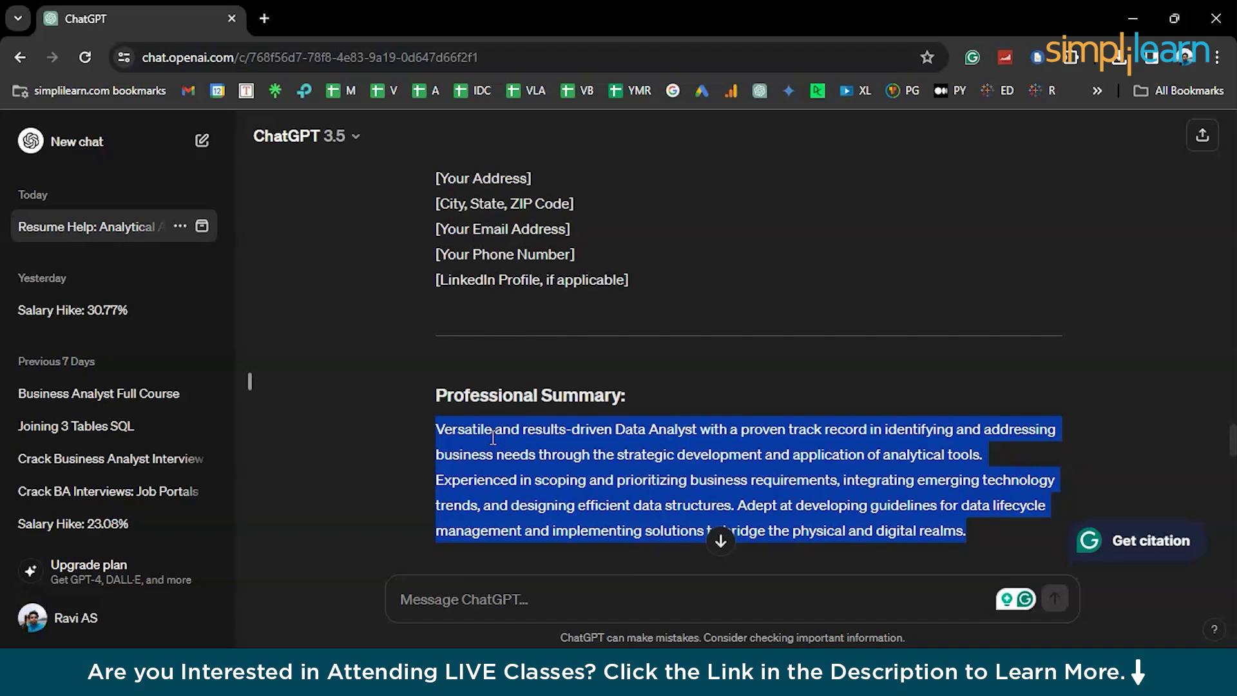
{"action": "scroll", "coordinate": [552, 285], "scroll_direction": "up", "scroll_amount": 1}
{"action": "left_click_drag", "start_coordinate": [630, 352], "coordinate": [421, 235]}
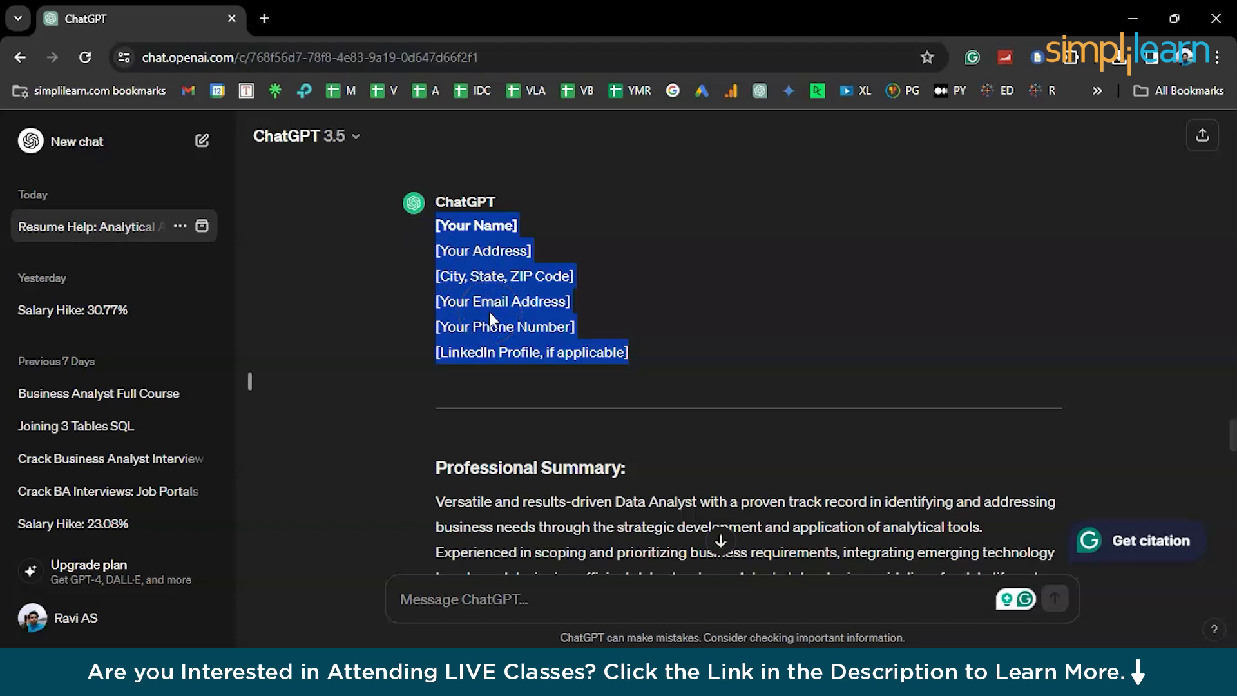
{"action": "scroll", "coordinate": [485, 354], "scroll_direction": "down", "scroll_amount": 3}
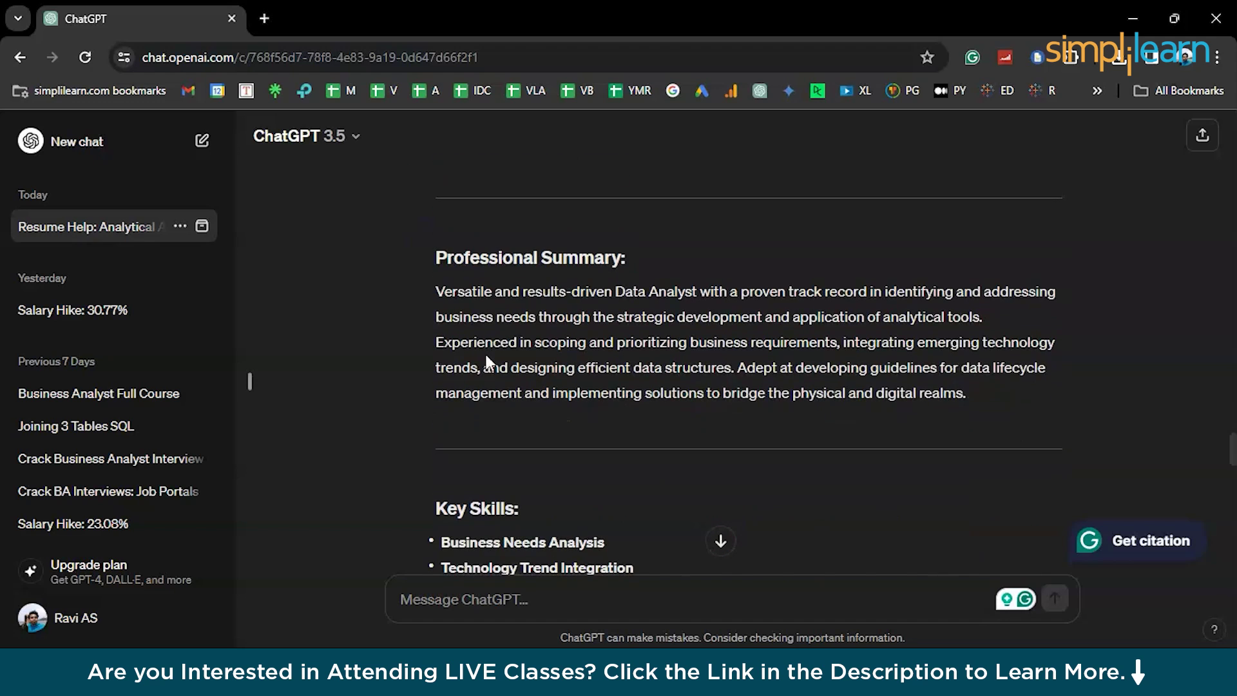
{"action": "triple_click", "coordinate": [487, 354]}
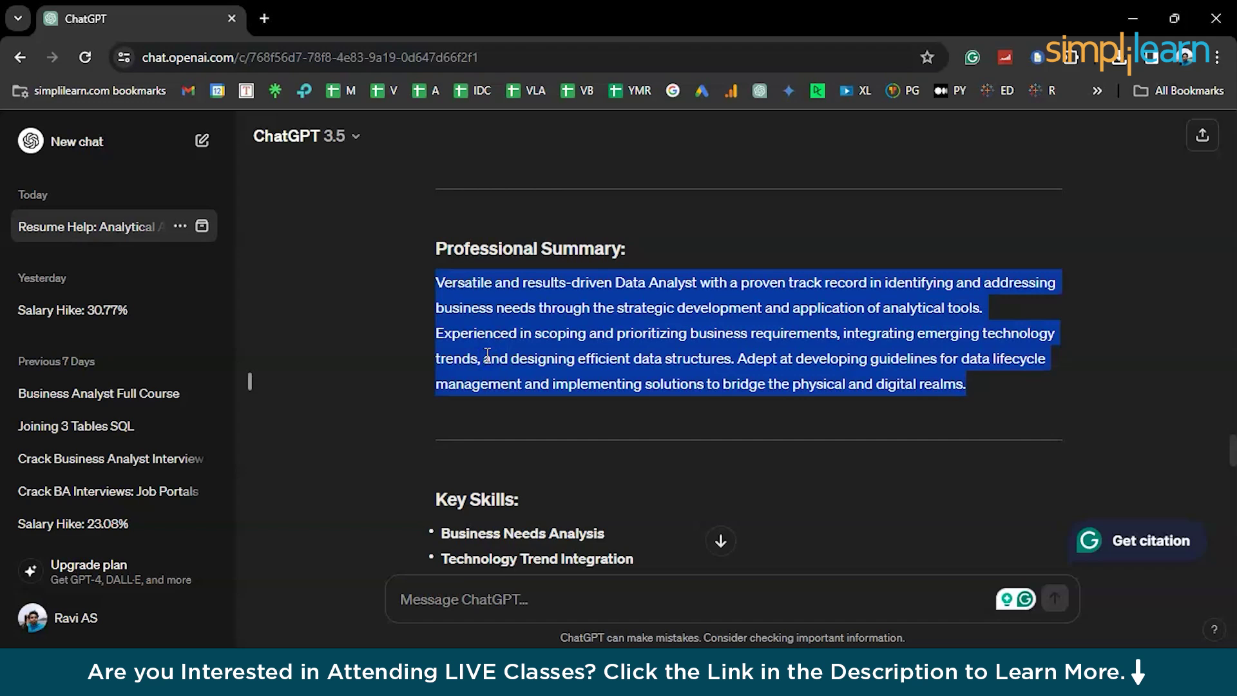
{"action": "scroll", "coordinate": [488, 353], "scroll_direction": "down", "scroll_amount": 2}
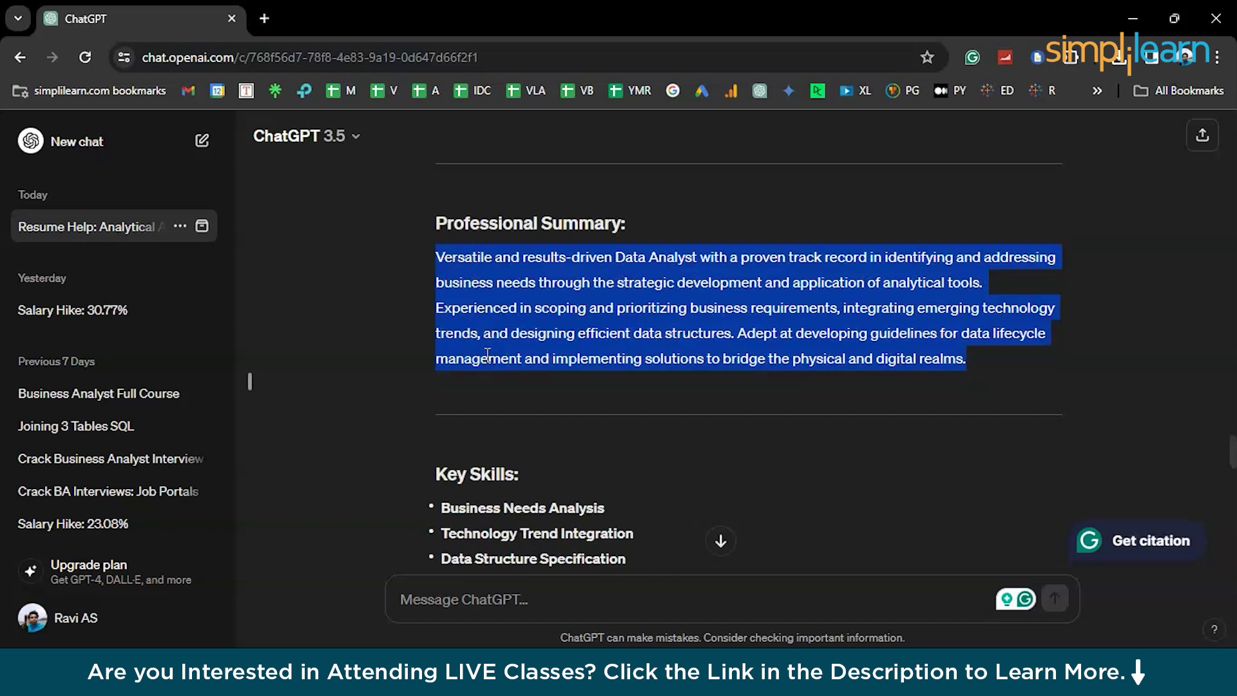
{"action": "left_click_drag", "start_coordinate": [438, 342], "coordinate": [647, 543]}
{"action": "scroll", "coordinate": [647, 543], "scroll_direction": "down", "scroll_amount": 1}
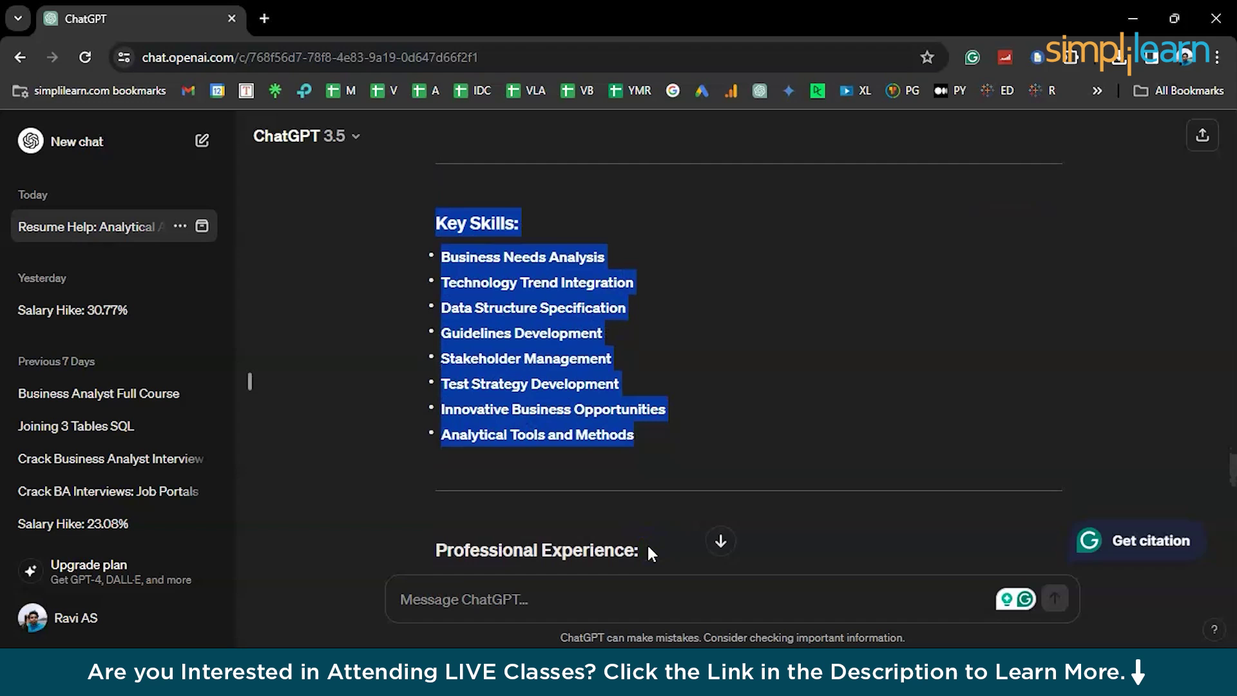
{"action": "scroll", "coordinate": [647, 550], "scroll_direction": "down", "scroll_amount": 2}
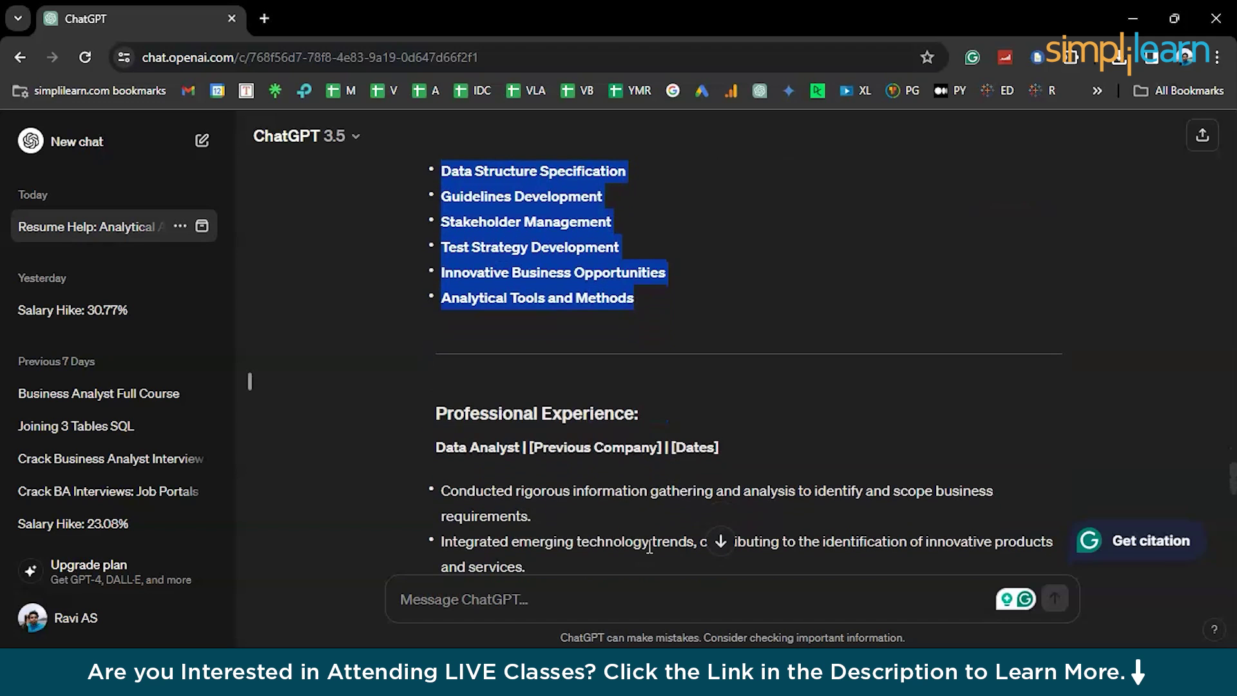
{"action": "scroll", "coordinate": [445, 429], "scroll_direction": "down", "scroll_amount": 1}
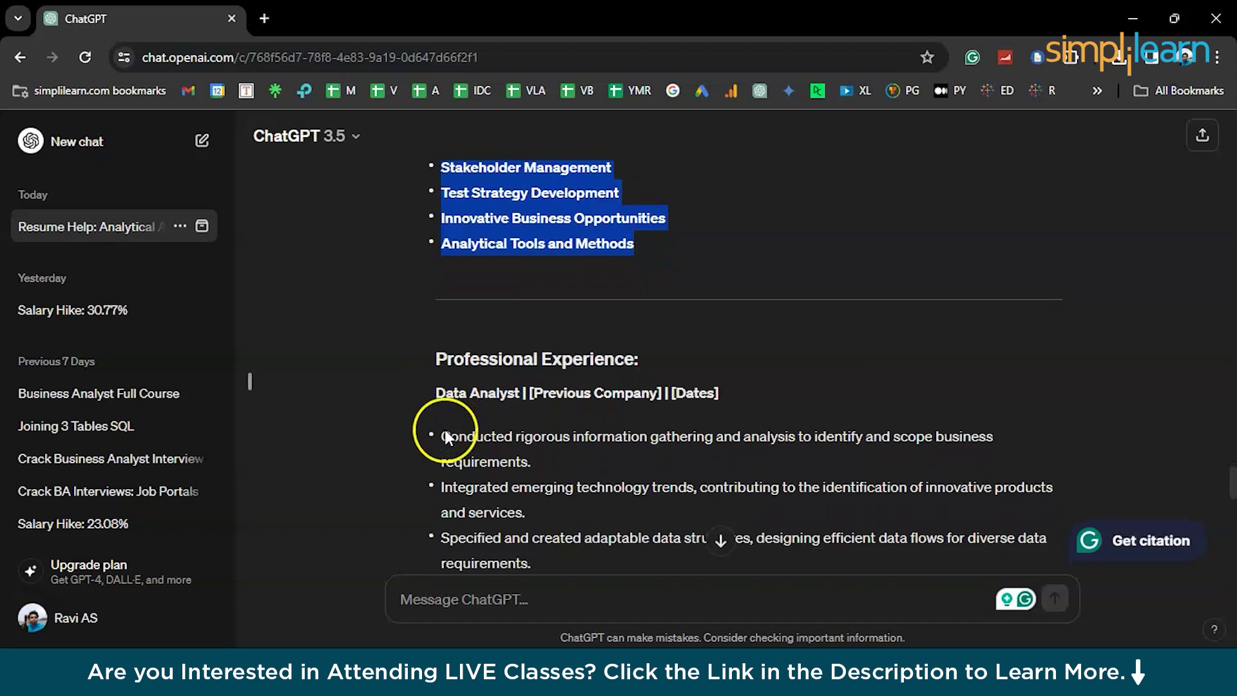
{"action": "triple_click", "coordinate": [461, 432]}
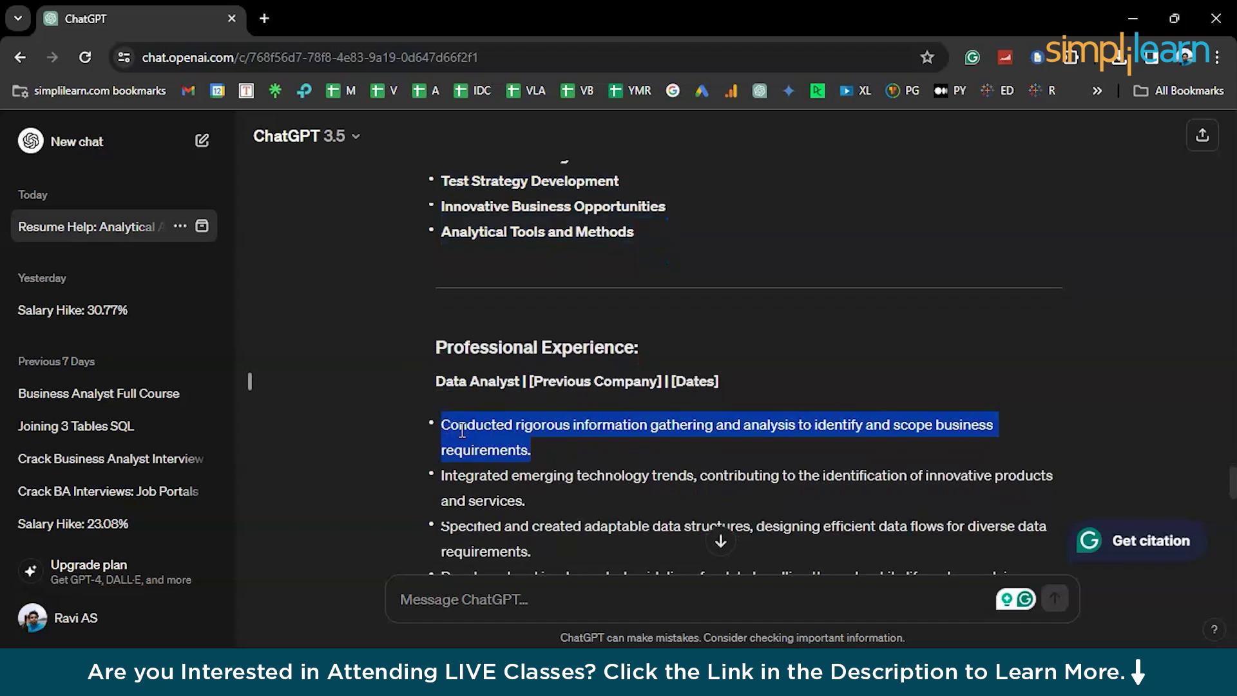
{"action": "scroll", "coordinate": [462, 431], "scroll_direction": "down", "scroll_amount": 2}
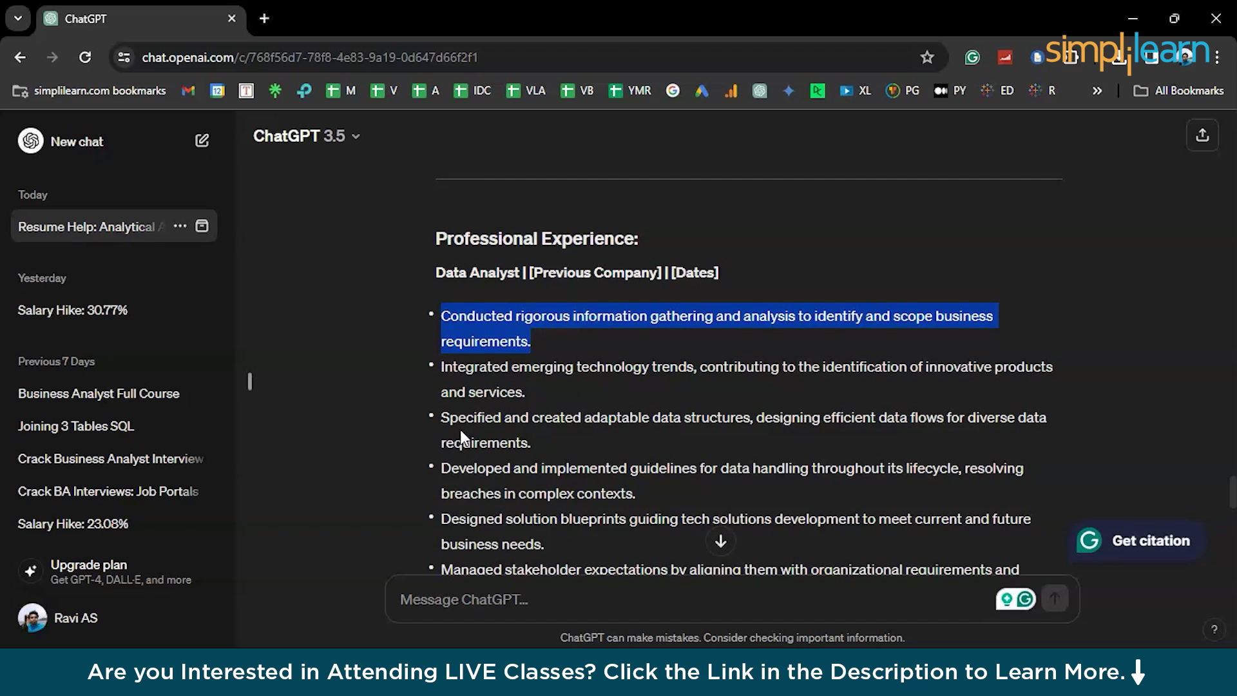
{"action": "scroll", "coordinate": [460, 429], "scroll_direction": "down", "scroll_amount": 3}
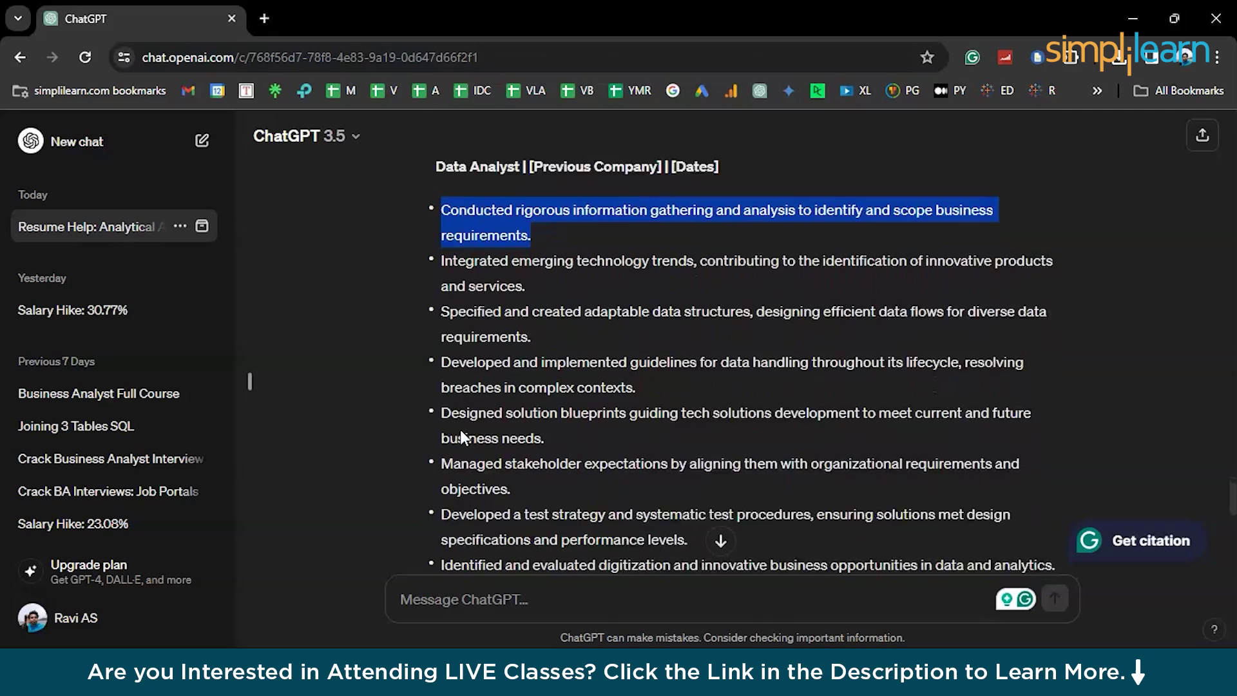
{"action": "scroll", "coordinate": [462, 430], "scroll_direction": "down", "scroll_amount": 3}
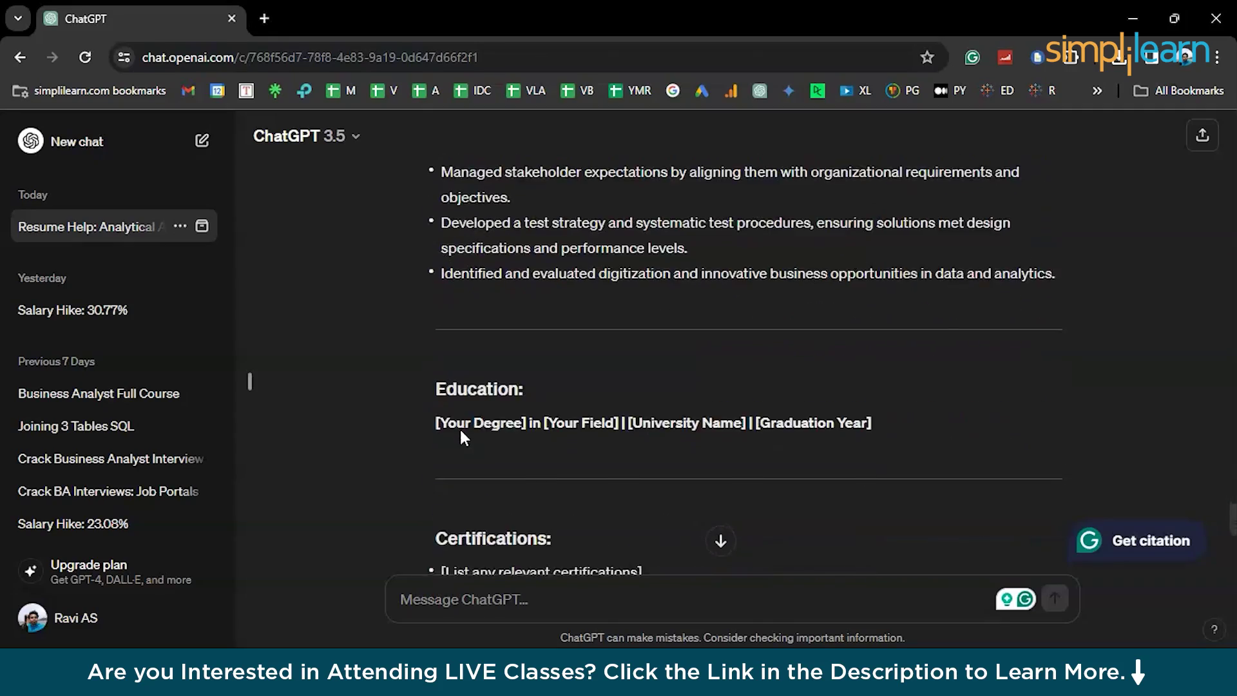
{"action": "scroll", "coordinate": [462, 430], "scroll_direction": "up", "scroll_amount": 8}
{"action": "scroll", "coordinate": [462, 430], "scroll_direction": "up", "scroll_amount": 4}
{"action": "scroll", "coordinate": [462, 430], "scroll_direction": "down", "scroll_amount": 12}
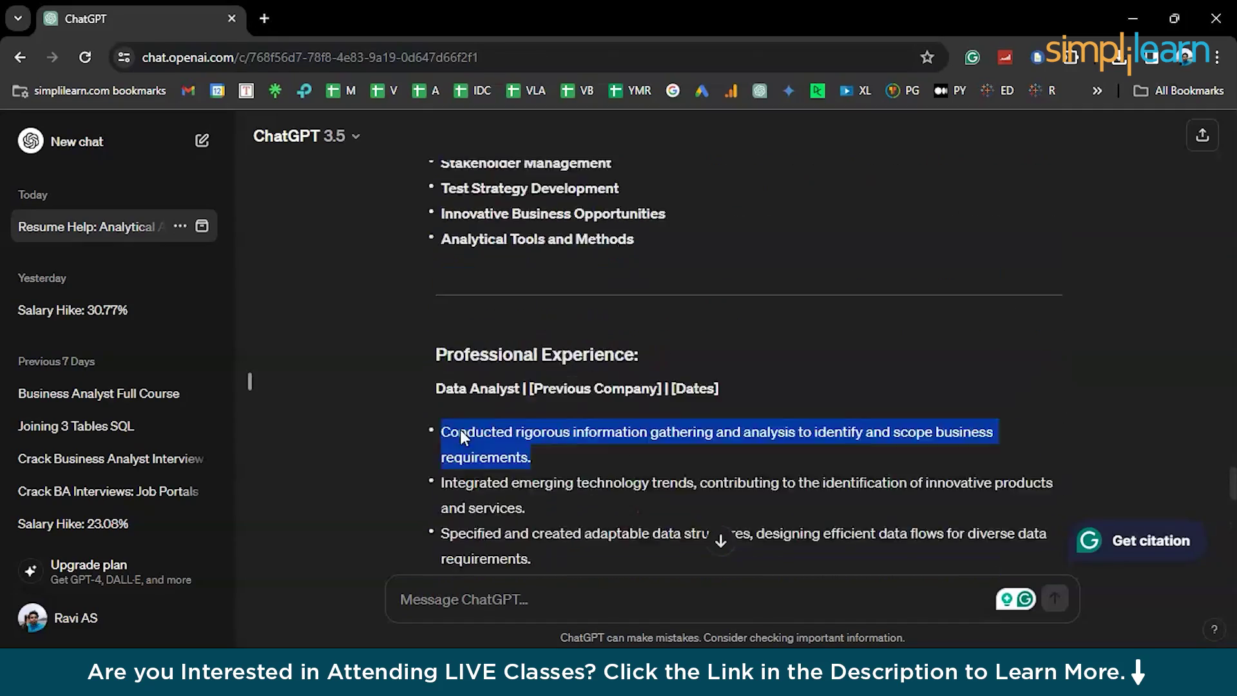
{"action": "scroll", "coordinate": [460, 427], "scroll_direction": "up", "scroll_amount": 5}
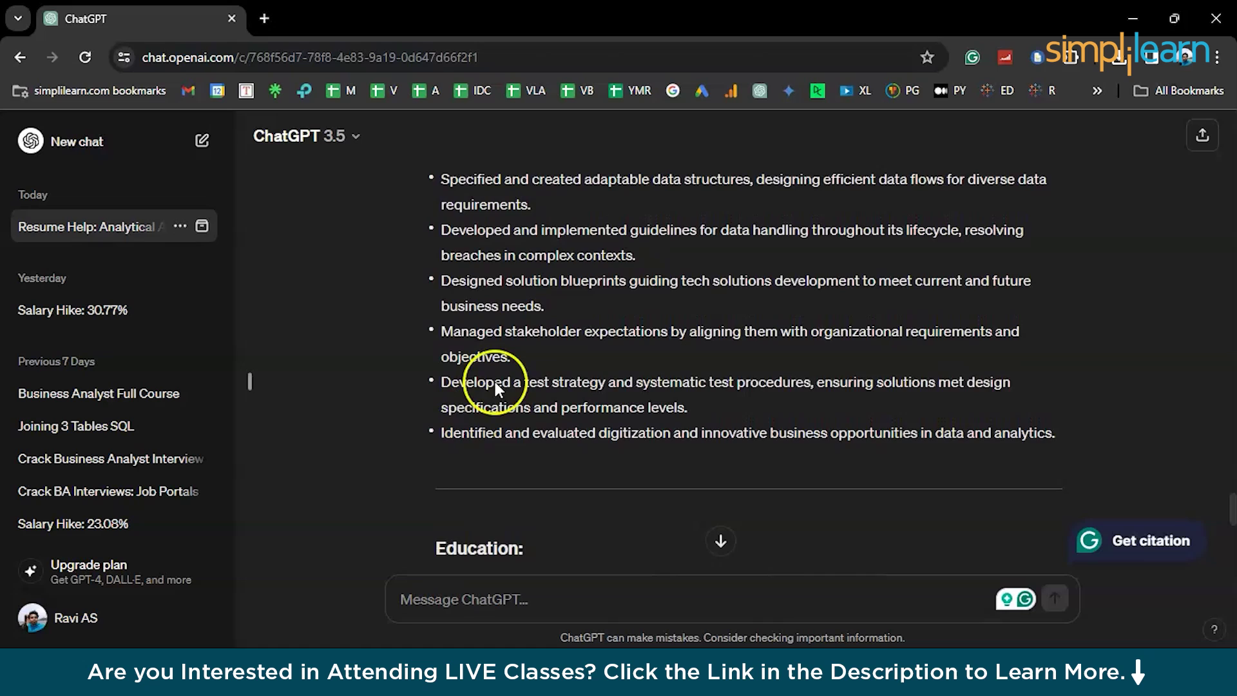
{"action": "scroll", "coordinate": [515, 371], "scroll_direction": "up", "scroll_amount": 2}
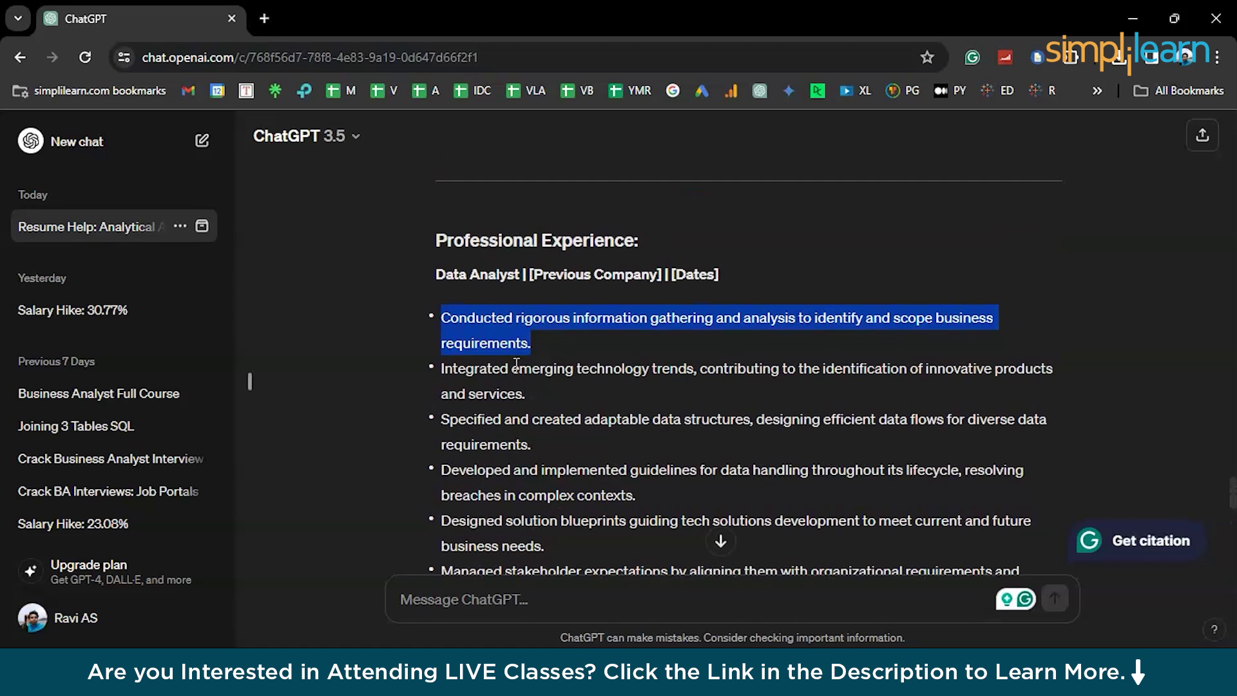
{"action": "double_click", "coordinate": [508, 241]}
{"action": "scroll", "coordinate": [525, 248], "scroll_direction": "down", "scroll_amount": 3}
{"action": "scroll", "coordinate": [525, 248], "scroll_direction": "down", "scroll_amount": 3}
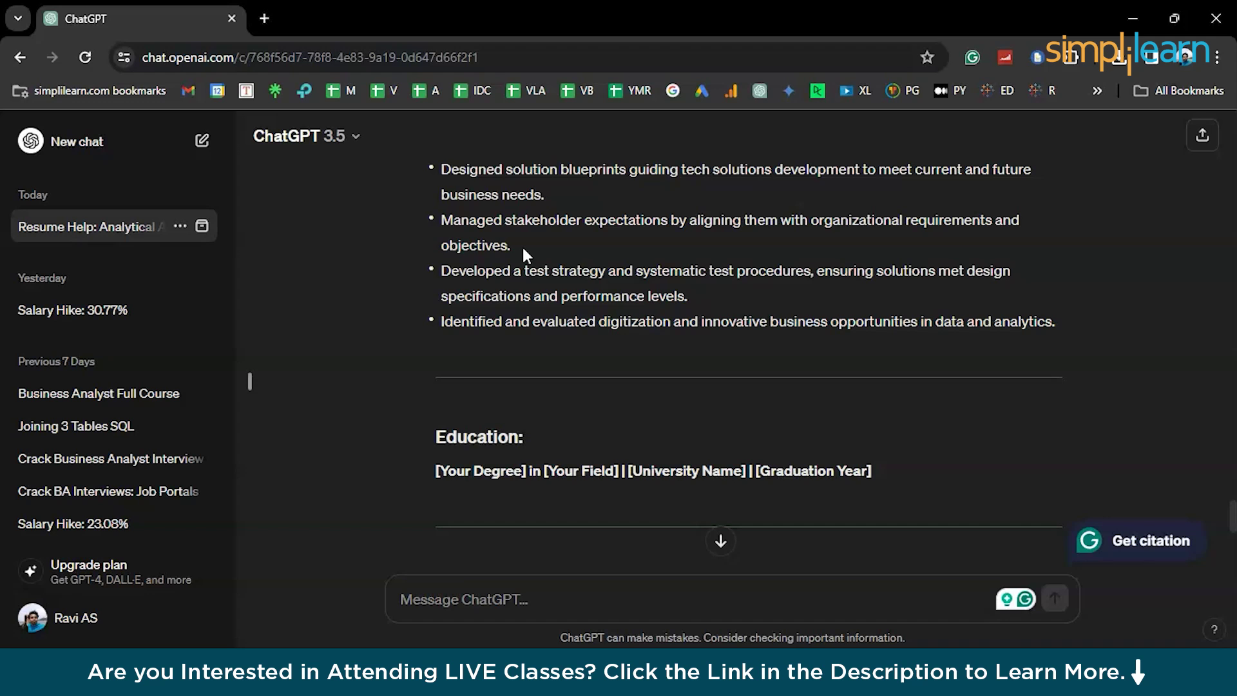
{"action": "scroll", "coordinate": [523, 248], "scroll_direction": "up", "scroll_amount": 2}
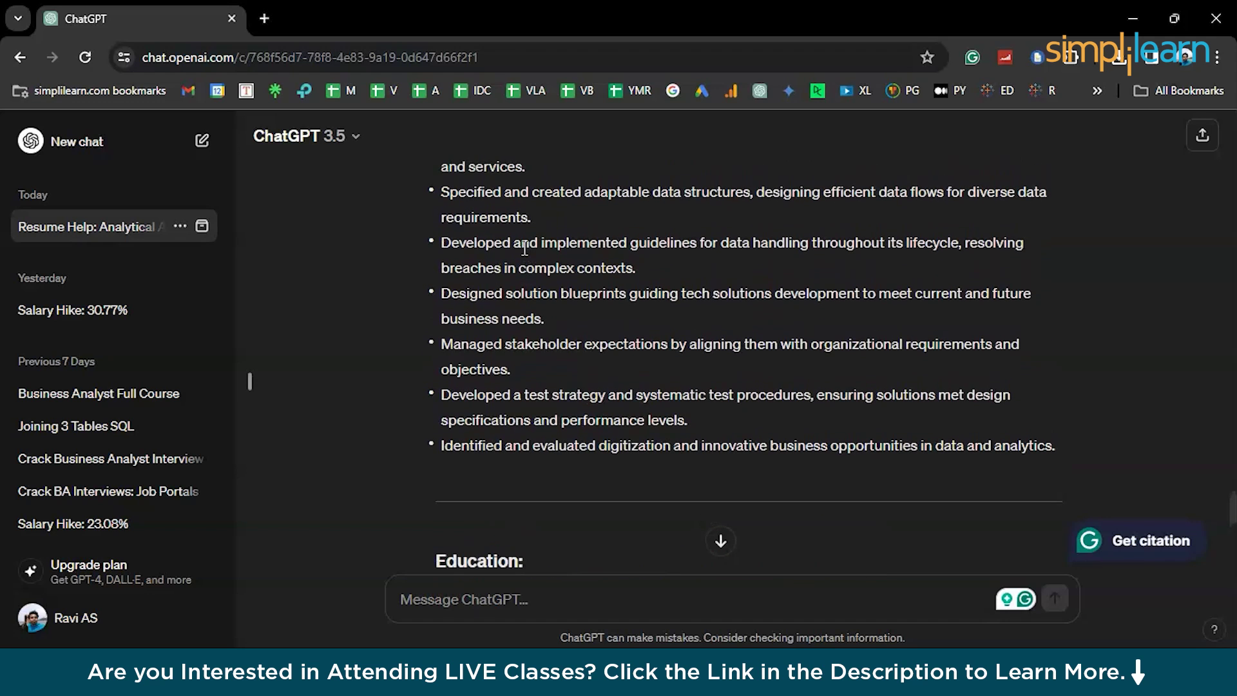
{"action": "scroll", "coordinate": [526, 248], "scroll_direction": "down", "scroll_amount": 6}
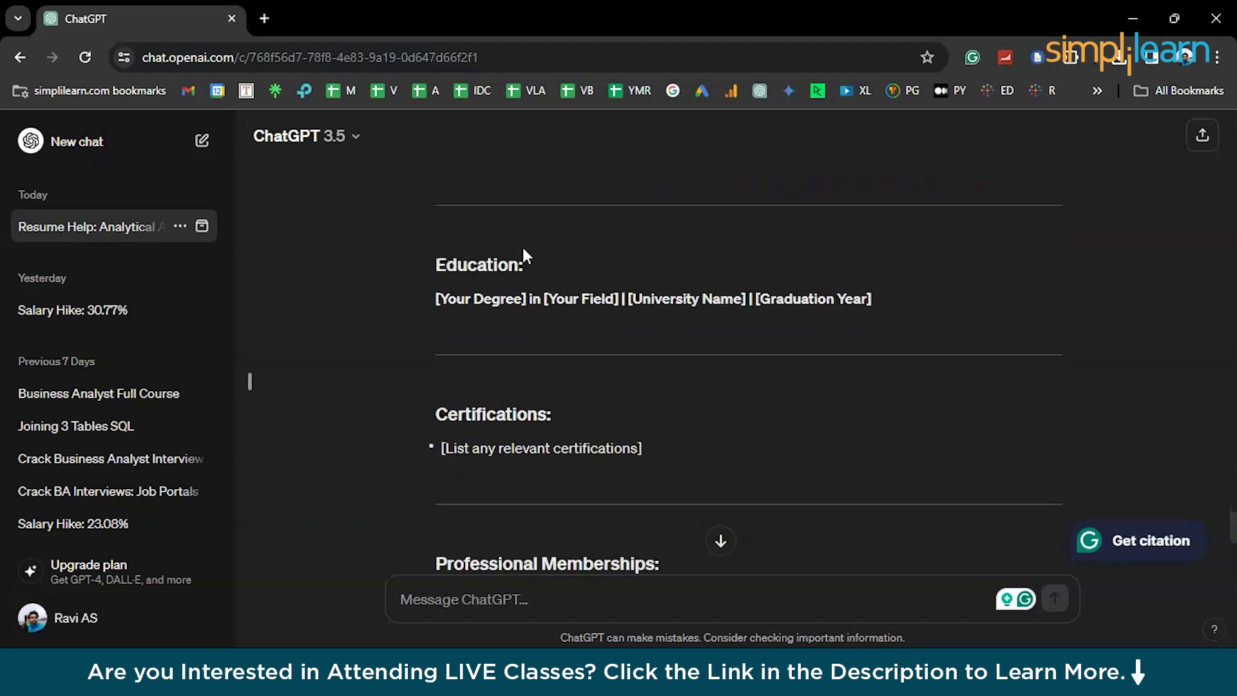
{"action": "scroll", "coordinate": [523, 249], "scroll_direction": "up", "scroll_amount": 1}
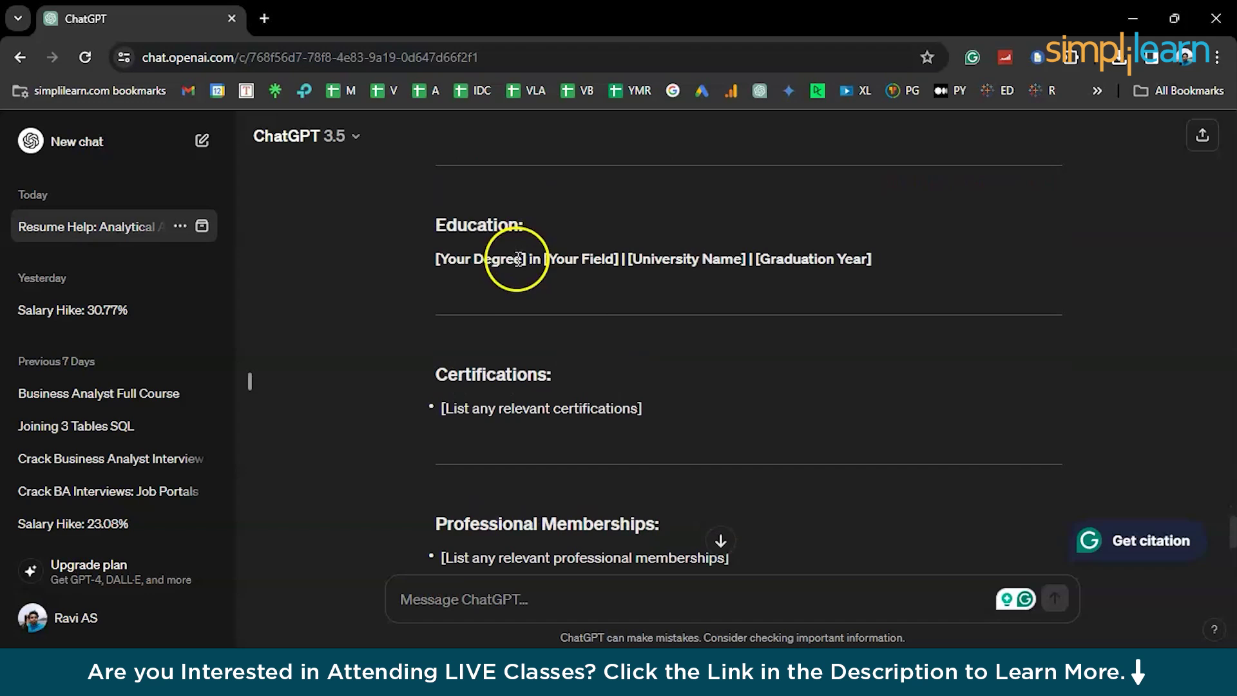
{"action": "triple_click", "coordinate": [513, 258]}
{"action": "triple_click", "coordinate": [519, 408]}
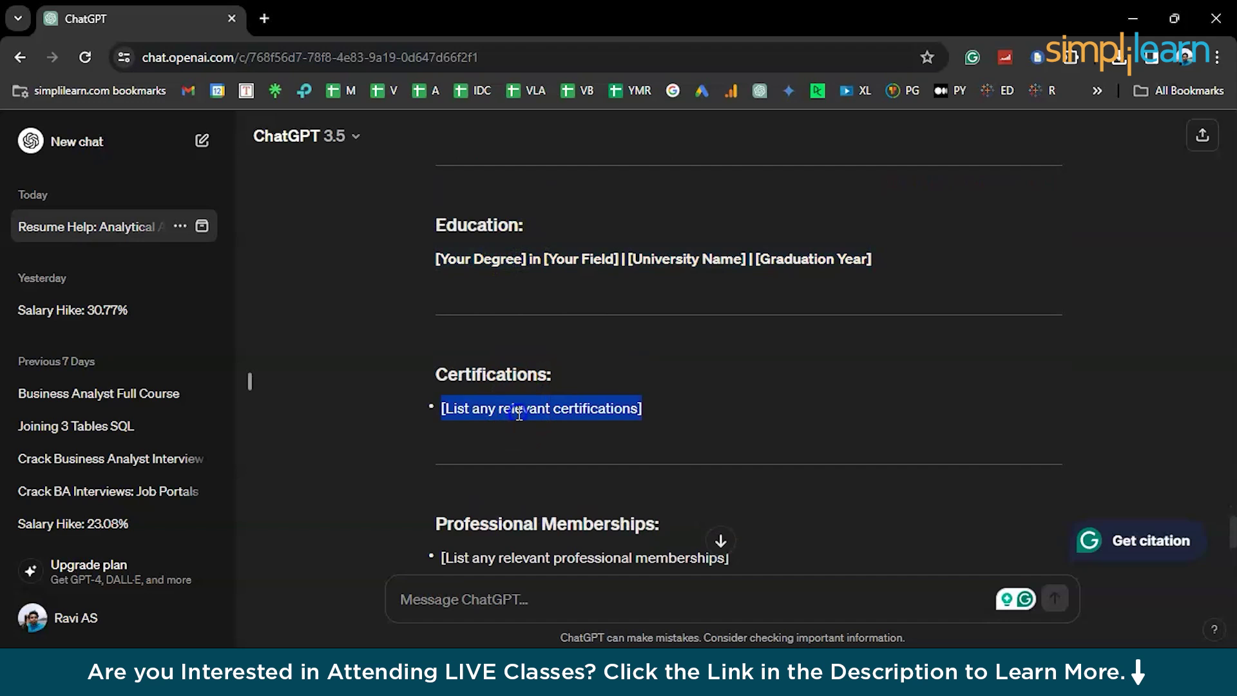
{"action": "scroll", "coordinate": [520, 409], "scroll_direction": "down", "scroll_amount": 2}
{"action": "triple_click", "coordinate": [515, 385]}
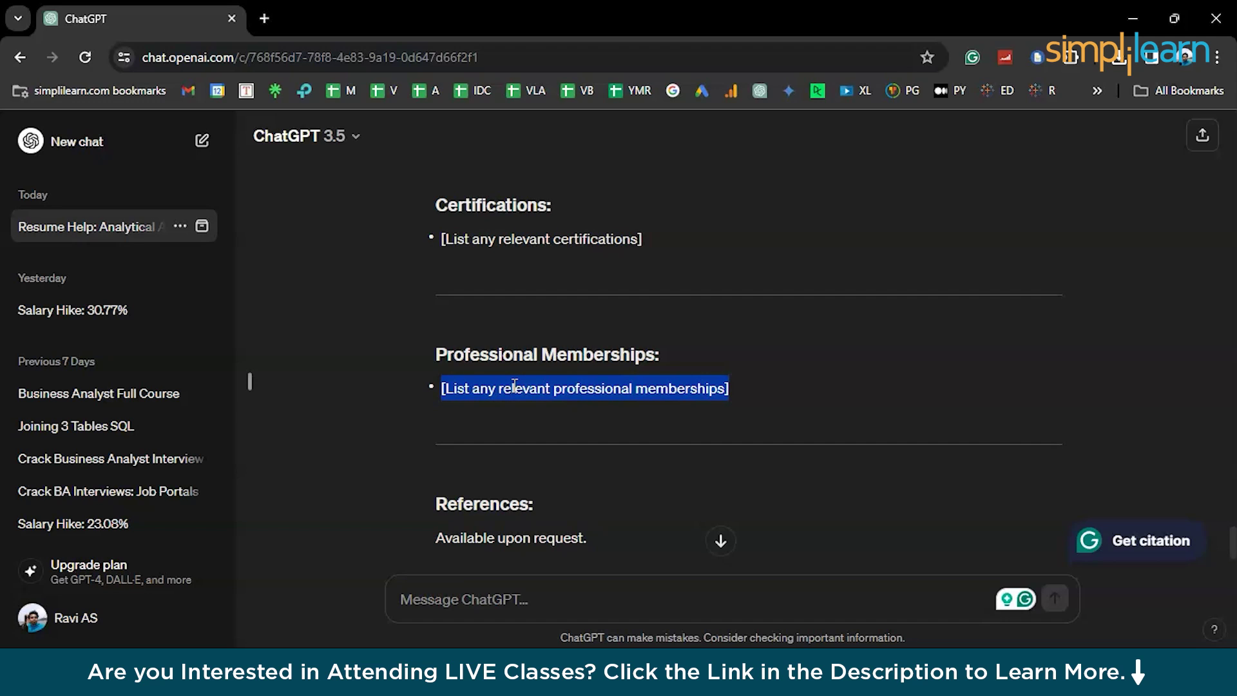
{"action": "double_click", "coordinate": [459, 528]}
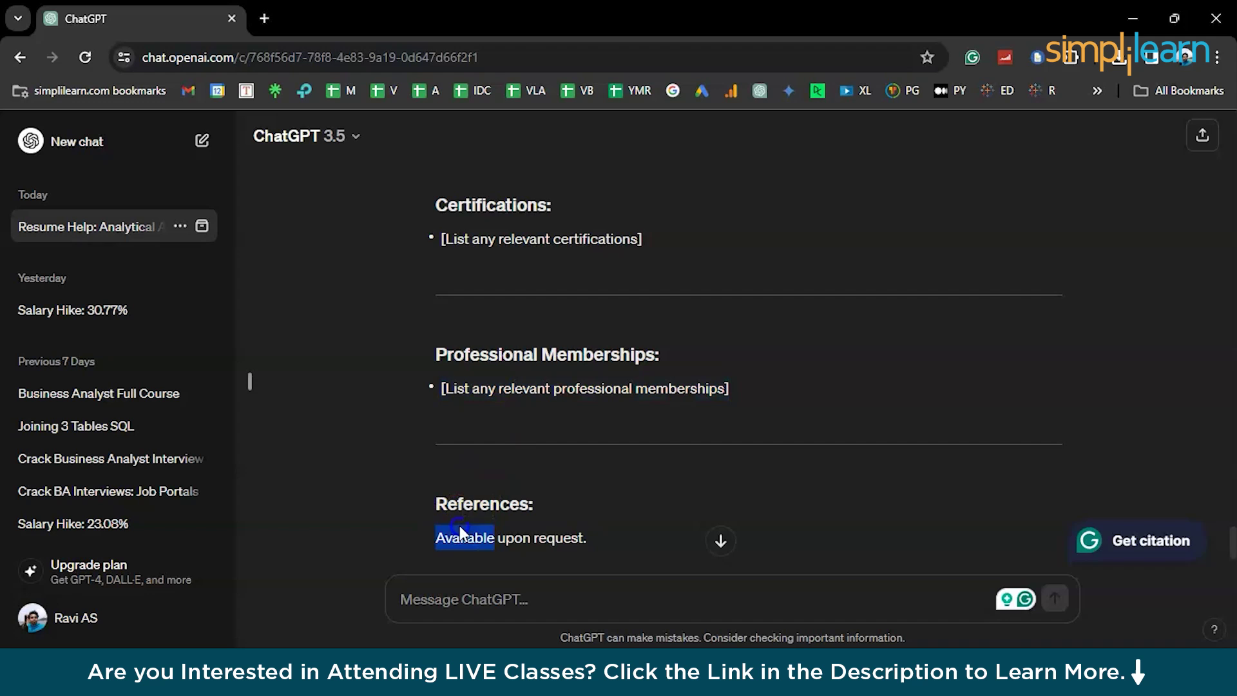
{"action": "scroll", "coordinate": [602, 503], "scroll_direction": "up", "scroll_amount": 5}
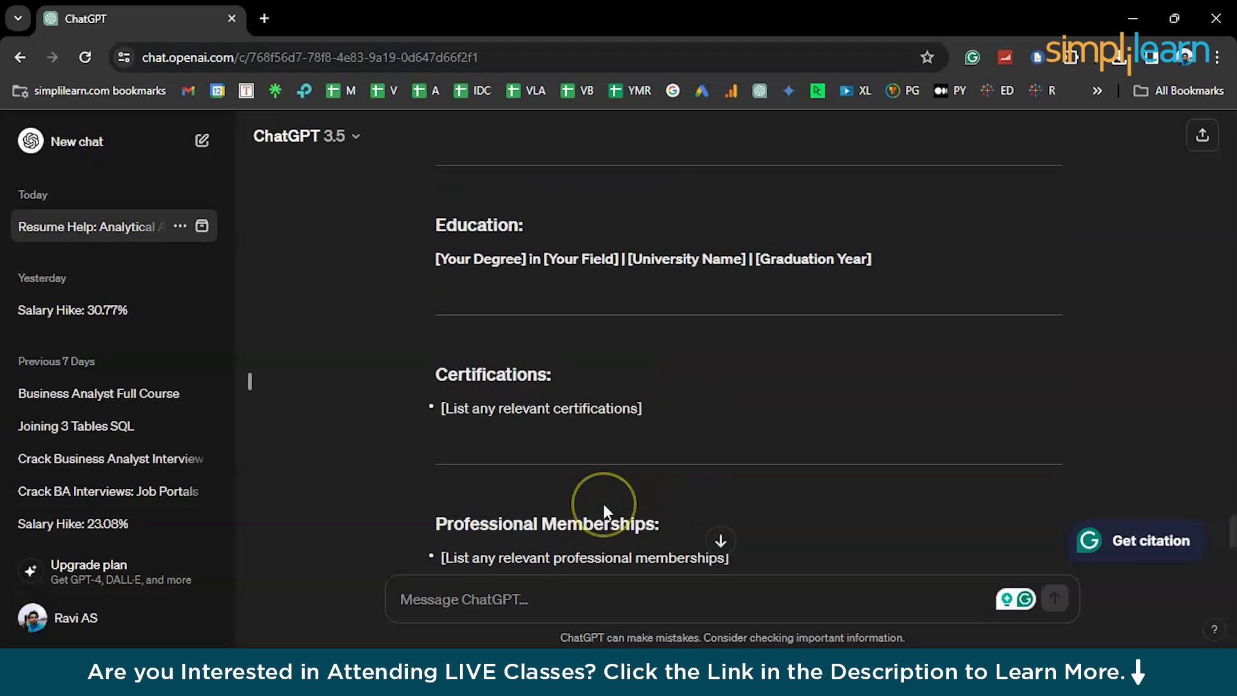
{"action": "scroll", "coordinate": [605, 512], "scroll_direction": "up", "scroll_amount": 4}
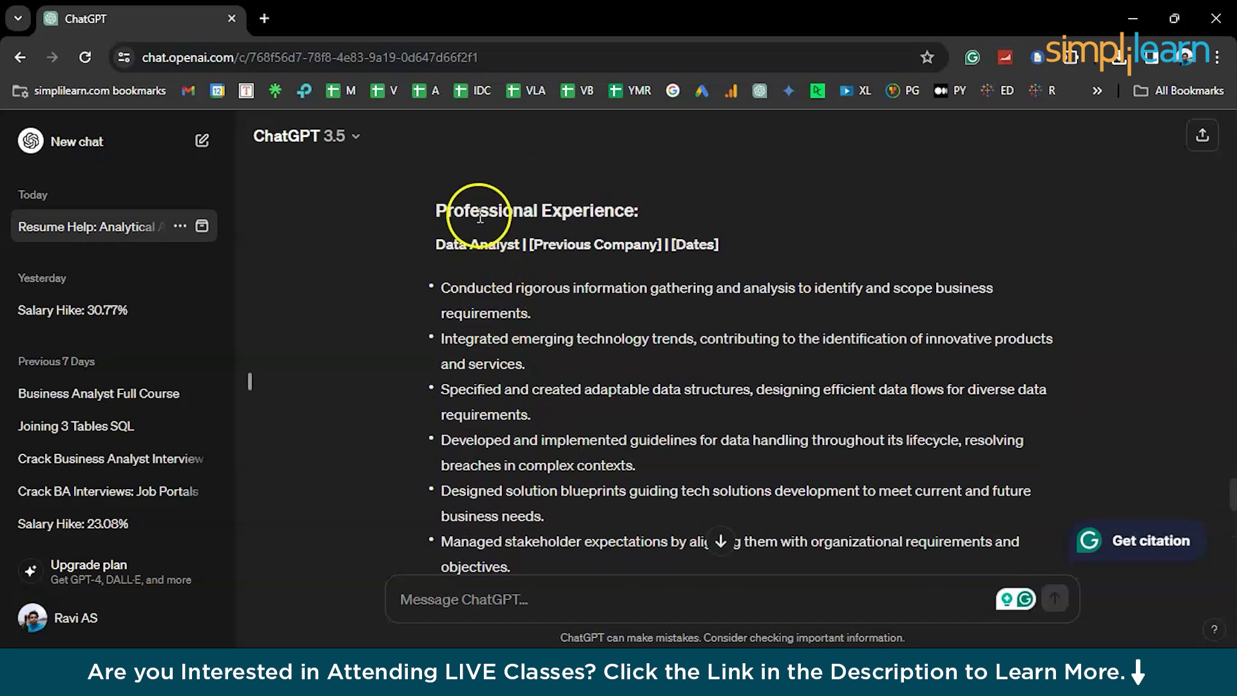
{"action": "triple_click", "coordinate": [459, 292]}
{"action": "key", "text": "alt+Tab"}
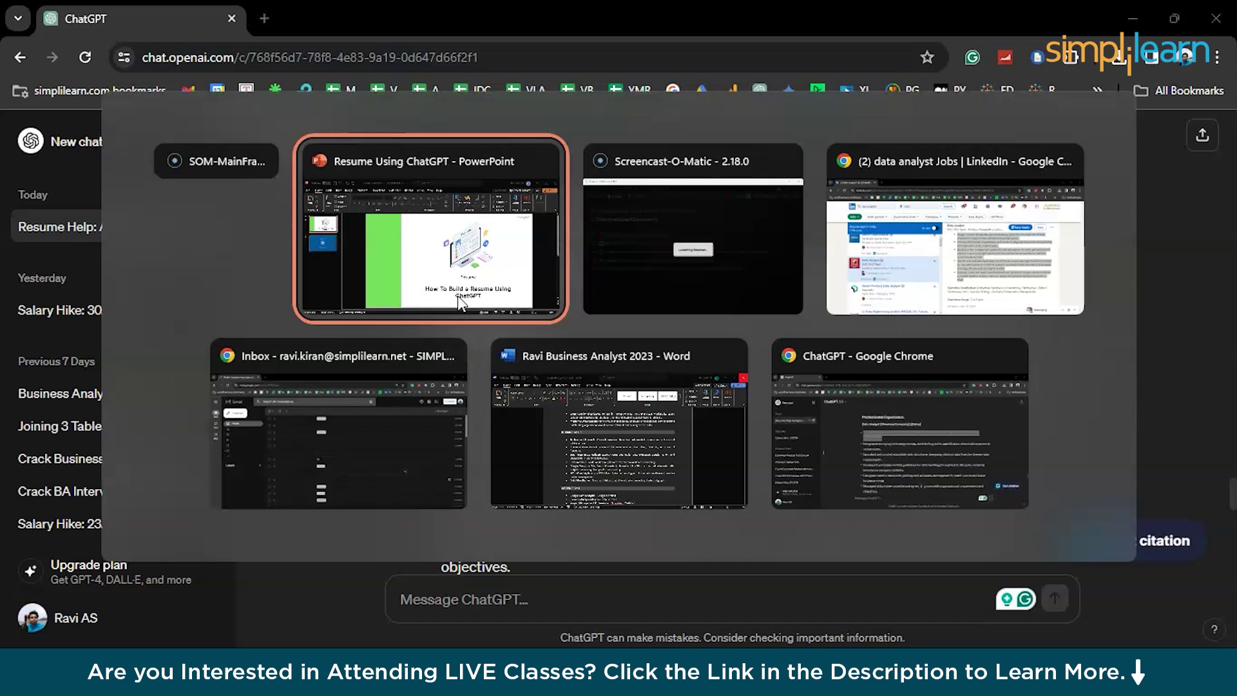
{"action": "key", "text": "alt+Tab"}
{"action": "key", "text": "alt+Tab"}
{"action": "key", "text": "alt+Tab"}
{"action": "key", "text": "alt+Tab"}
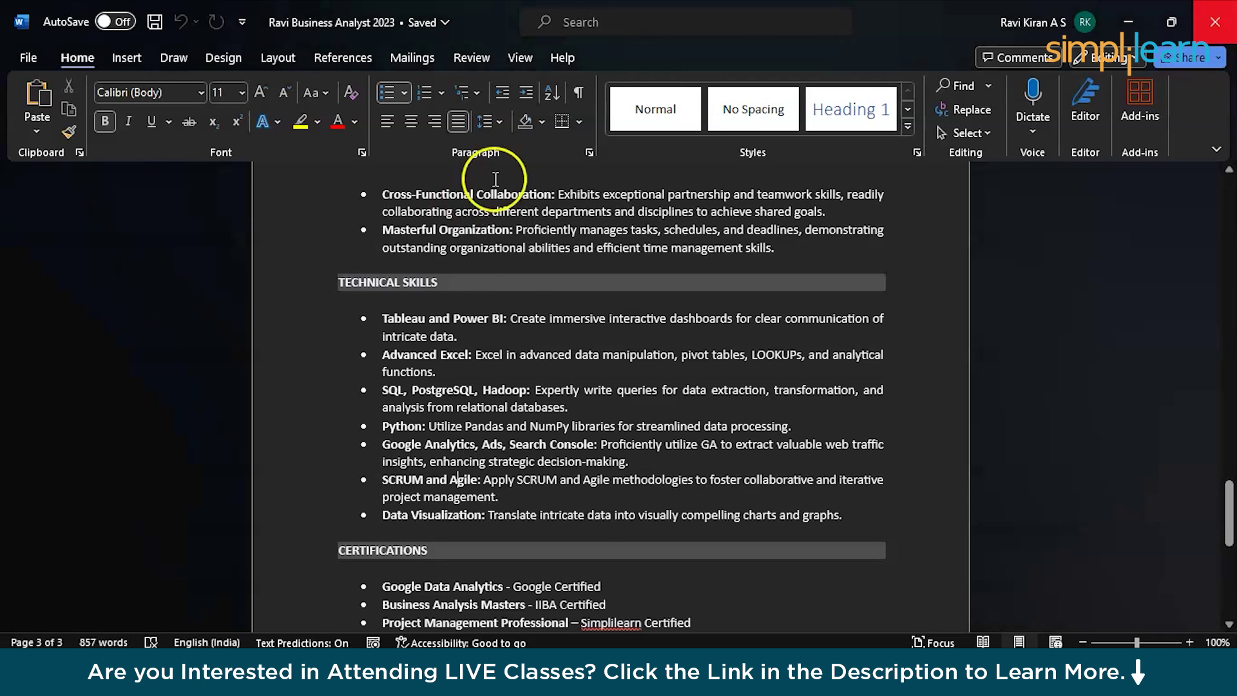
{"action": "scroll", "coordinate": [505, 309], "scroll_direction": "up", "scroll_amount": 10}
{"action": "scroll", "coordinate": [507, 308], "scroll_direction": "up", "scroll_amount": 10}
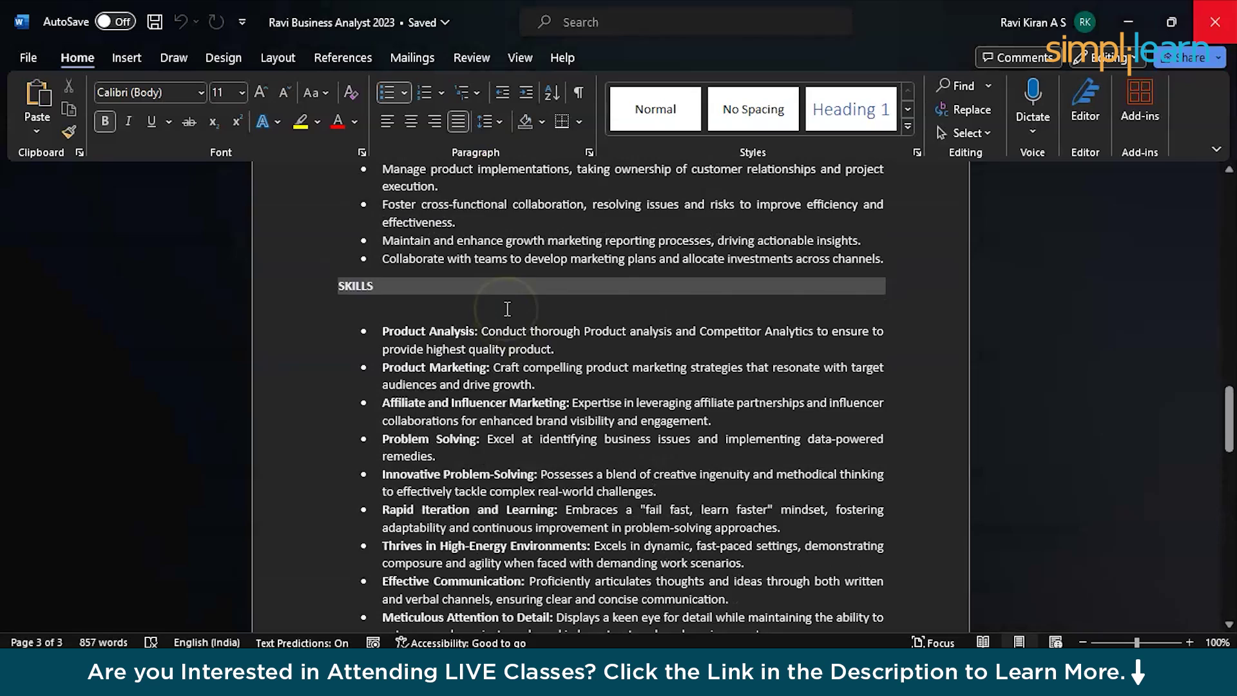
{"action": "scroll", "coordinate": [507, 308], "scroll_direction": "up", "scroll_amount": 10}
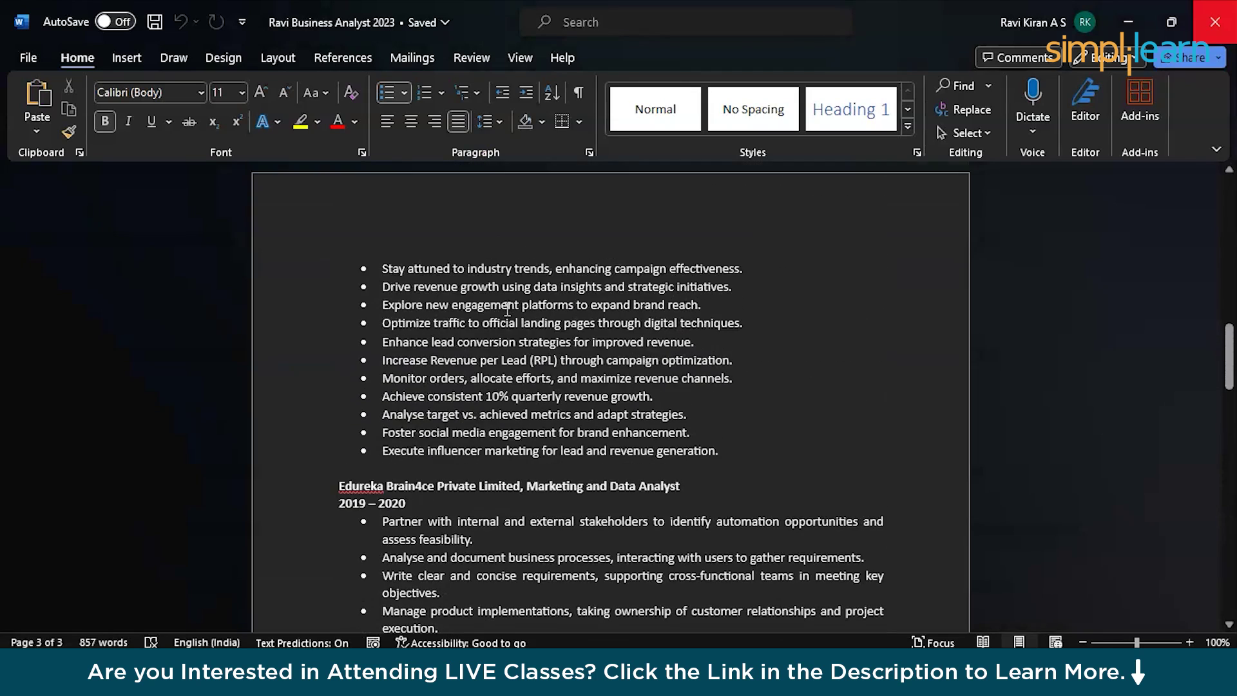
{"action": "double_click", "coordinate": [486, 364]}
{"action": "triple_click", "coordinate": [486, 364]}
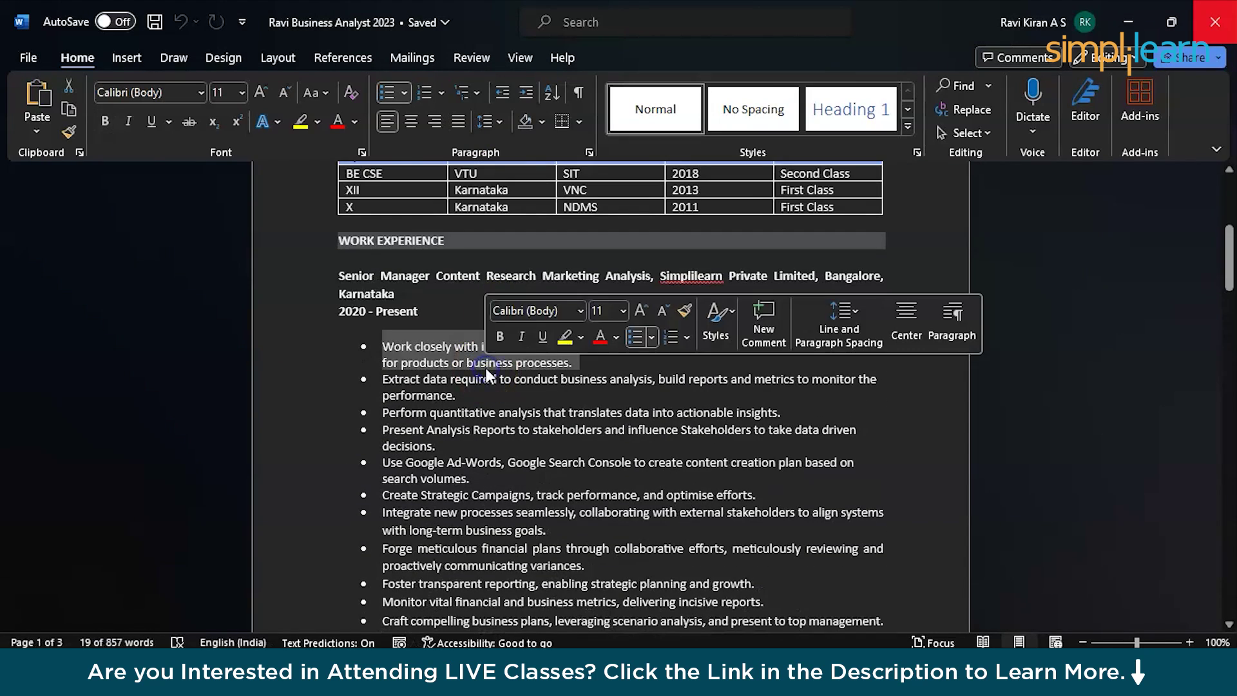
{"action": "key", "text": "alt+Tab"}
{"action": "key", "text": "alt+Tab"}
{"action": "key", "text": "alt+Tab"}
{"action": "key", "text": "alt+Tab"}
{"action": "key", "text": "alt+Tab"}
{"action": "key", "text": "alt+Tab"}
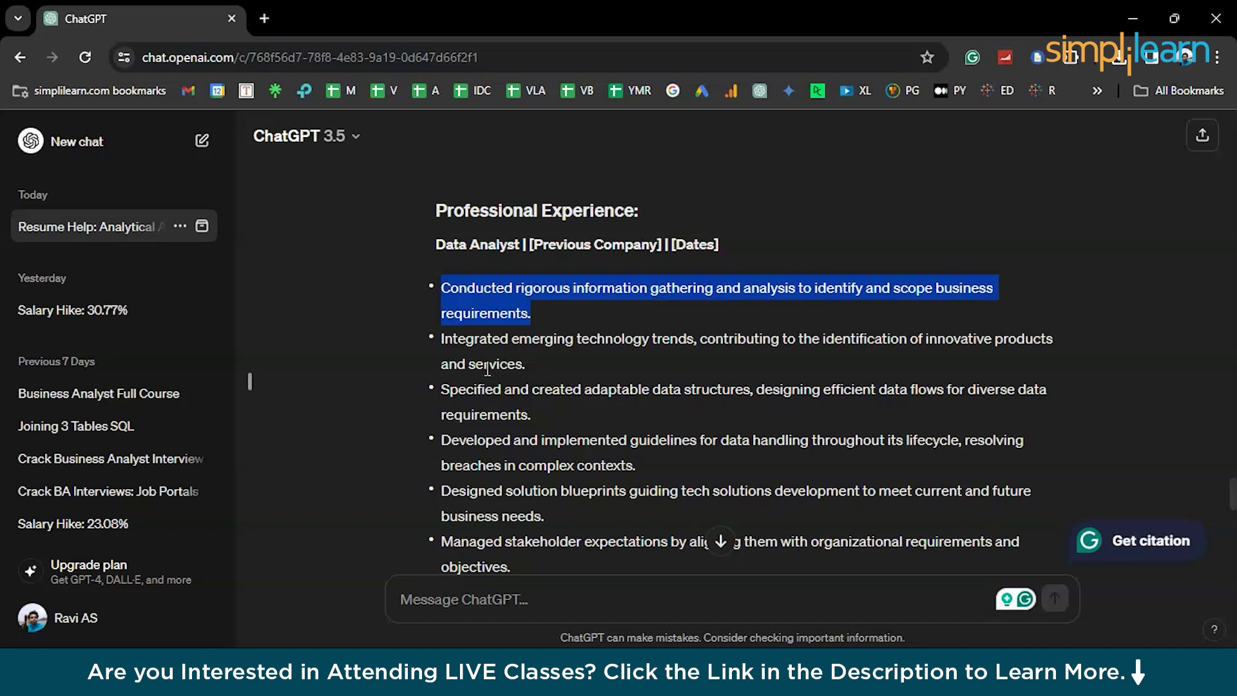
Select the six generated experience bullets and start the message 'Can you please quantify my experience'.
{"action": "left_click", "coordinate": [639, 384]}
{"action": "left_click_drag", "start_coordinate": [443, 285], "coordinate": [667, 613]}
{"action": "left_click", "coordinate": [667, 613]}
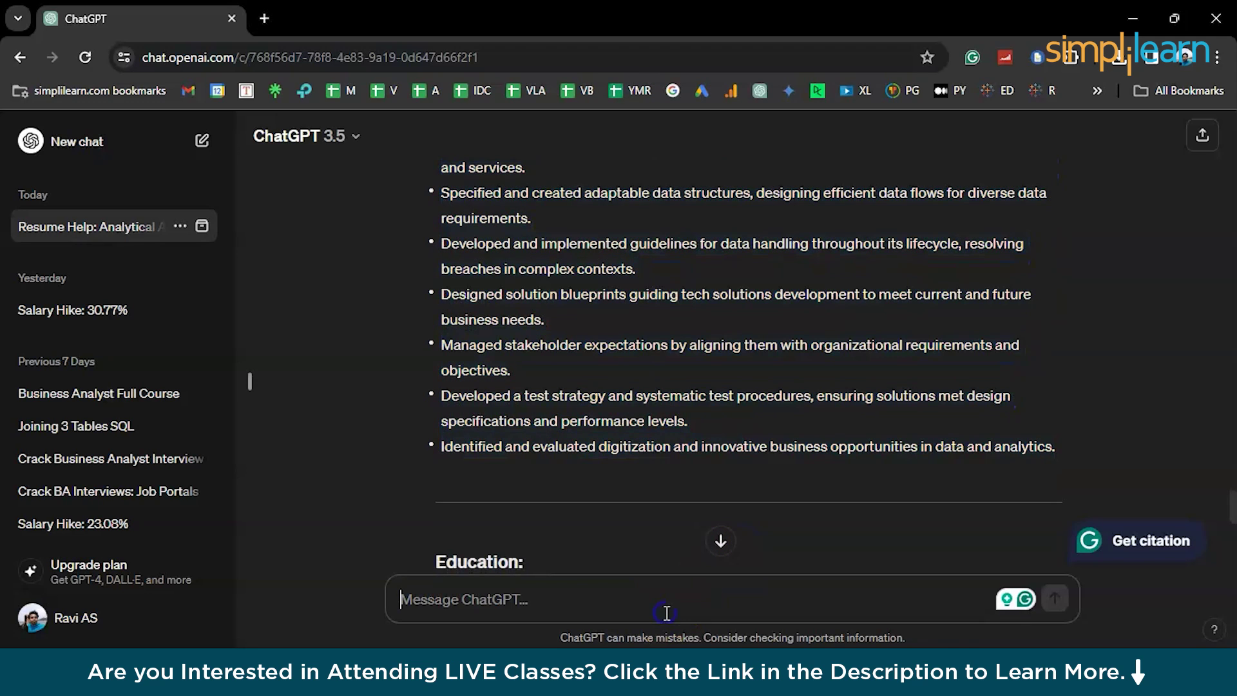
{"action": "type", "text": "Can "}
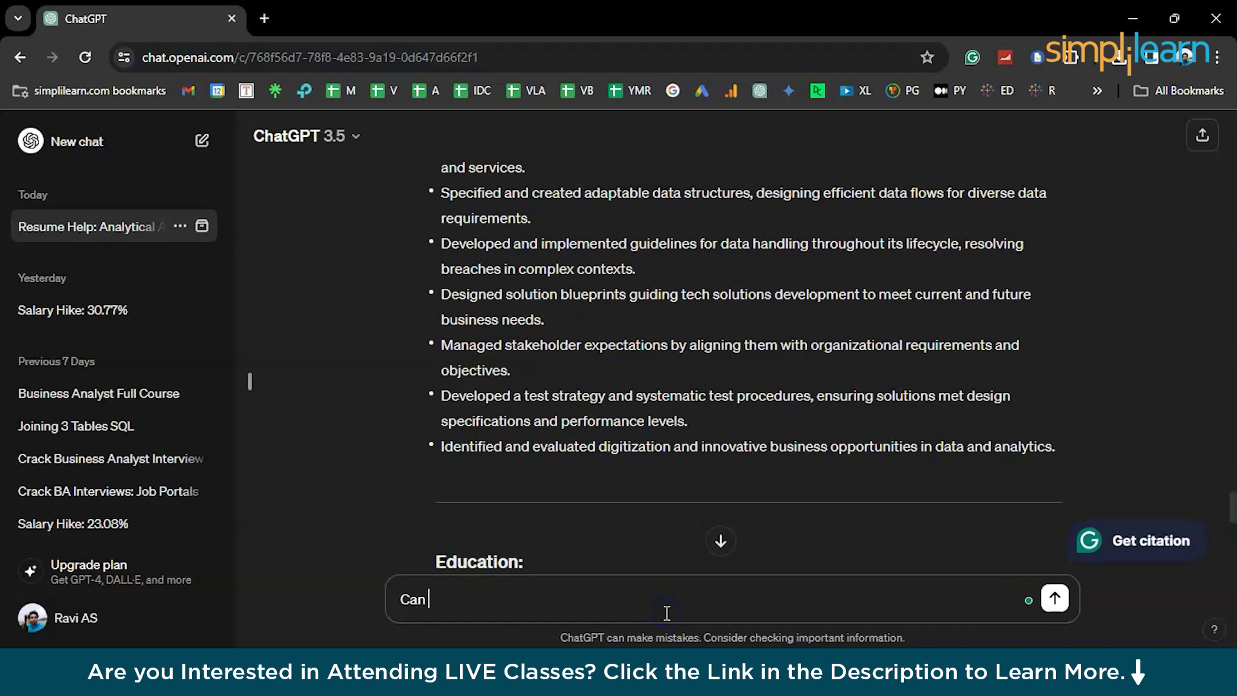
{"action": "type", "text": "you please quantif"}
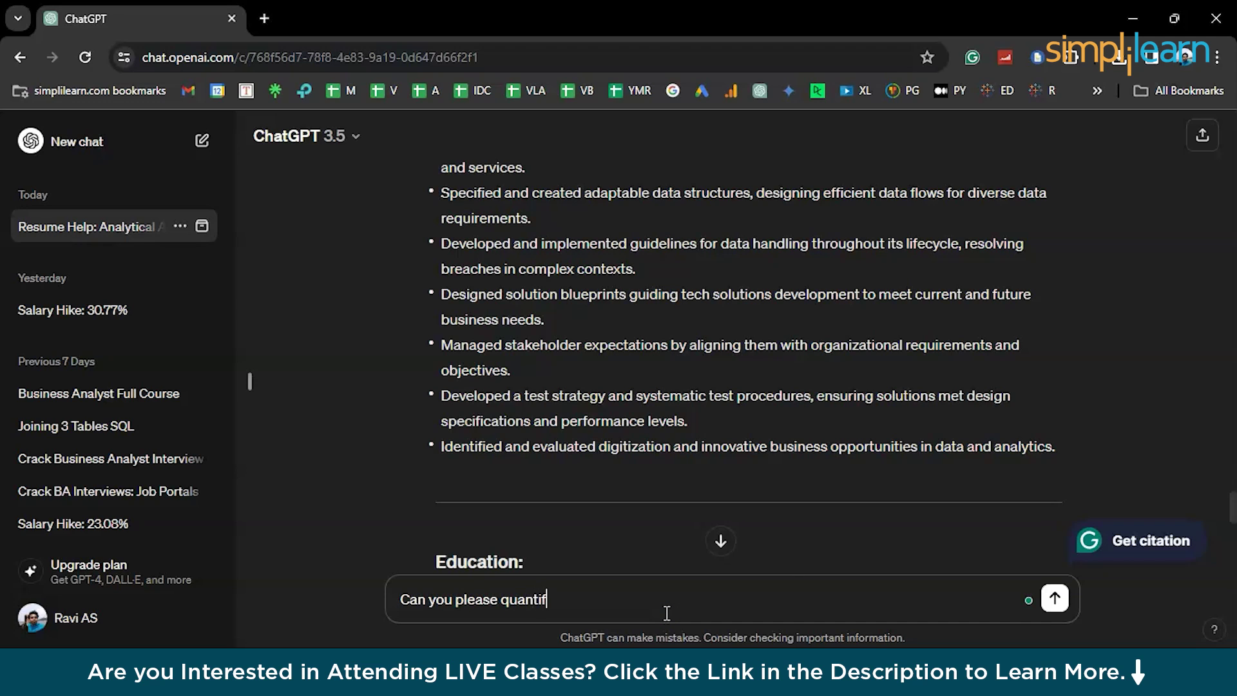
{"action": "type", "text": "y my"}
{"action": "scroll", "coordinate": [726, 412], "scroll_direction": "up", "scroll_amount": 3}
{"action": "type", "text": "experien"}
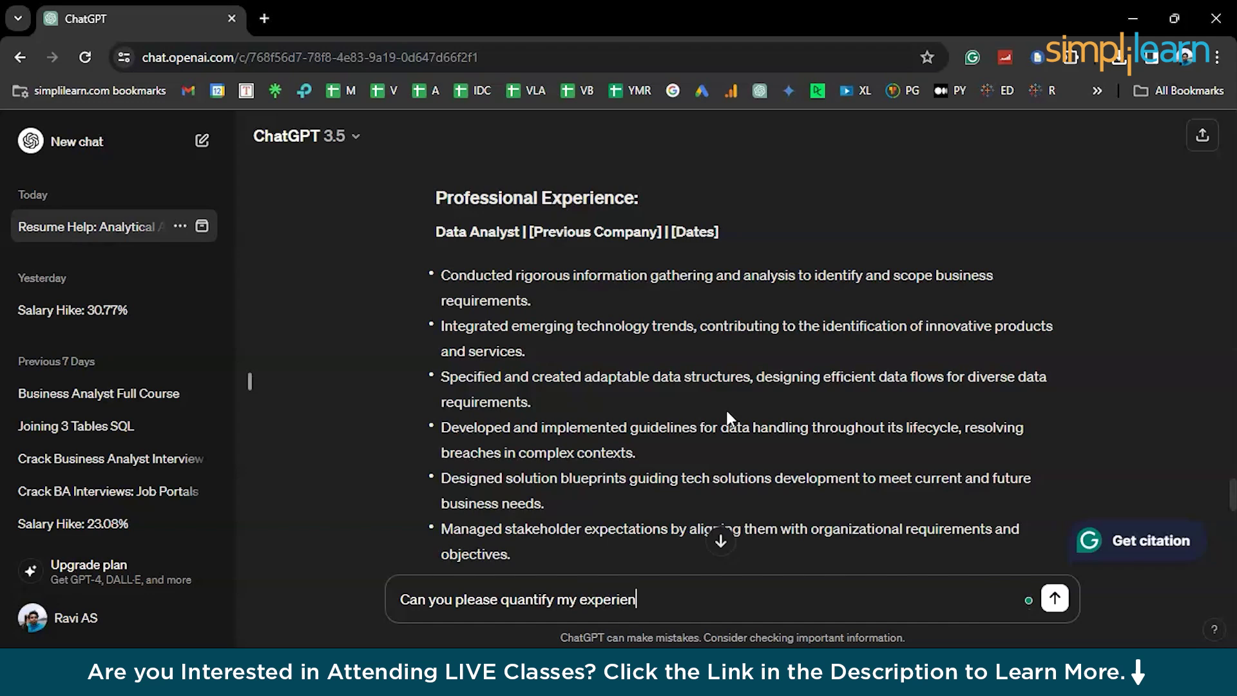
{"action": "type", "text": "ce"}
Add example metrics '15% organic growth' and '10% reduction in advertisement expenses' on separate lines.
{"action": "key", "text": "shift+Return"}
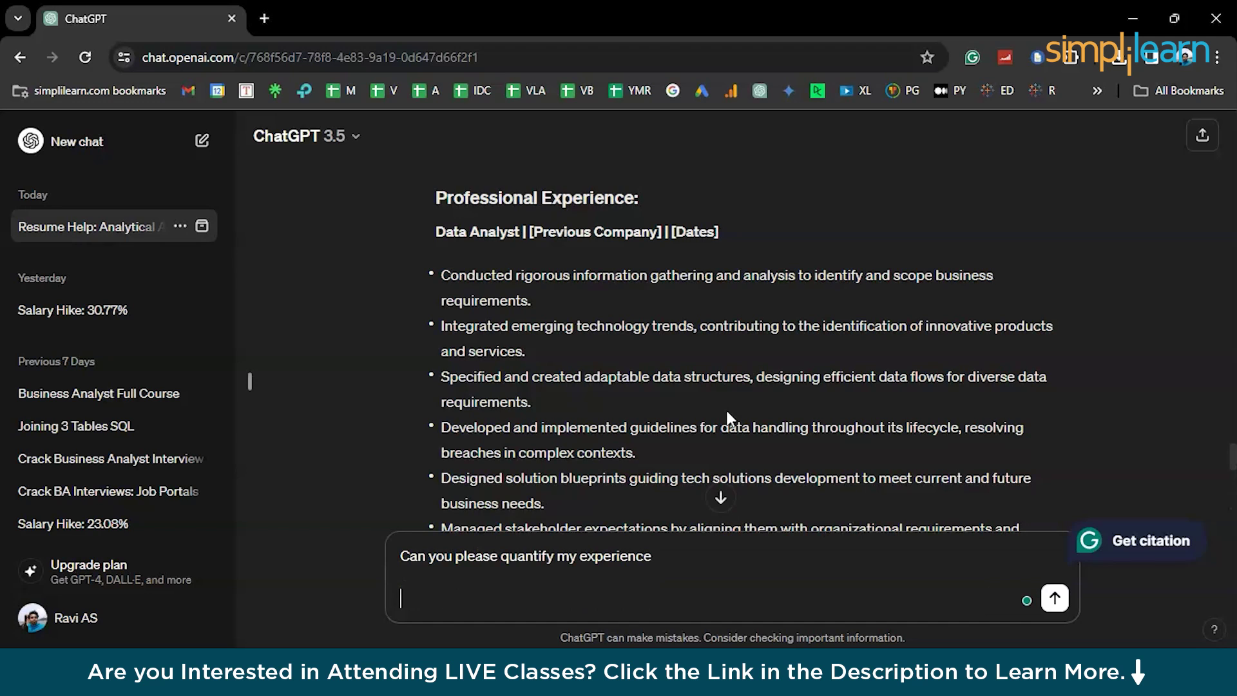
{"action": "type", "text": "you can use ter"}
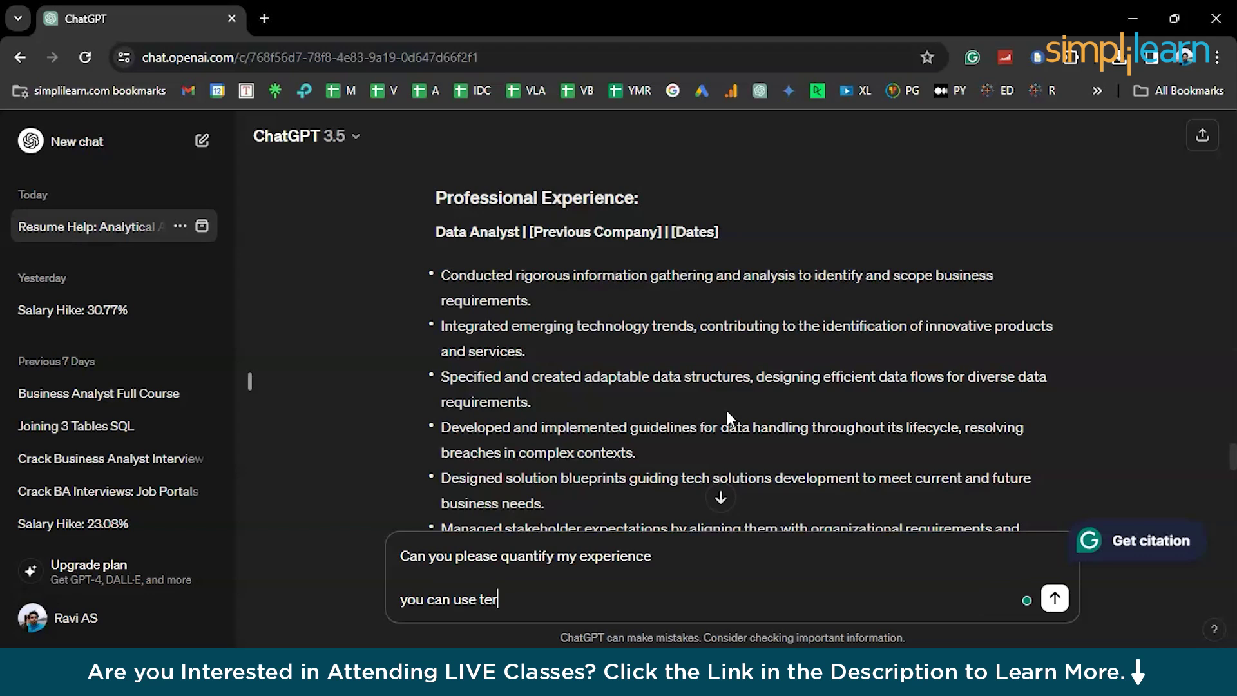
{"action": "type", "text": "ms like 15 % "}
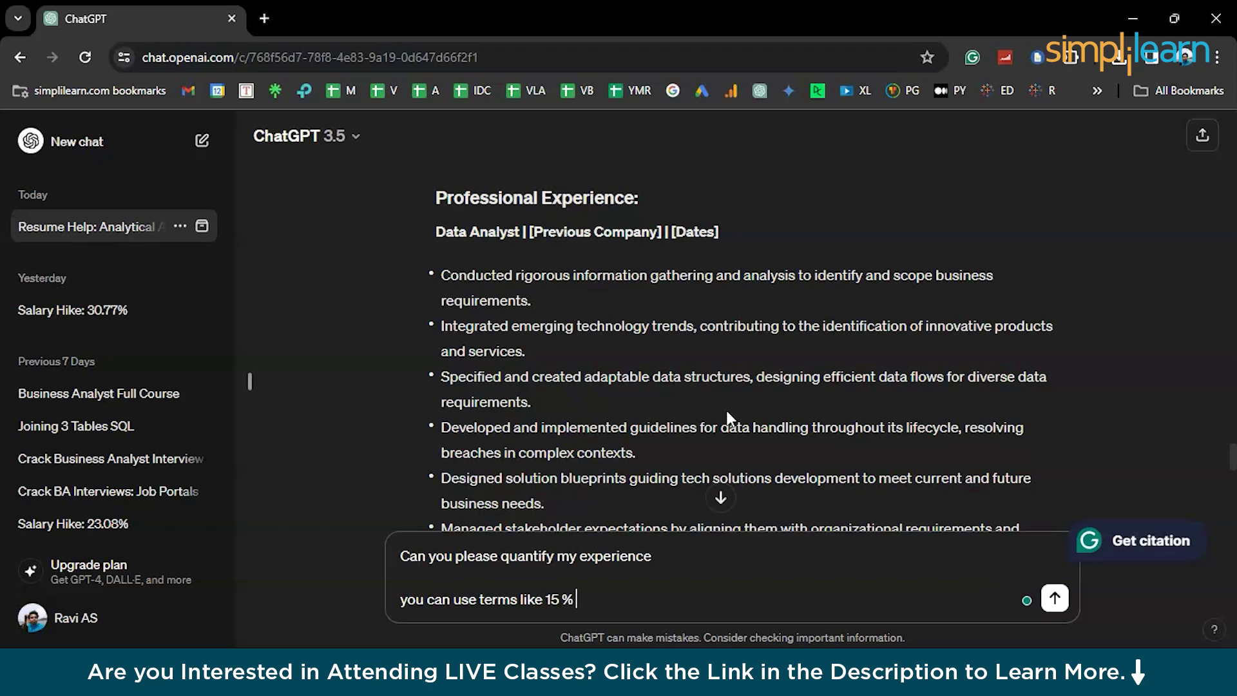
{"action": "type", "text": "organic growth"}
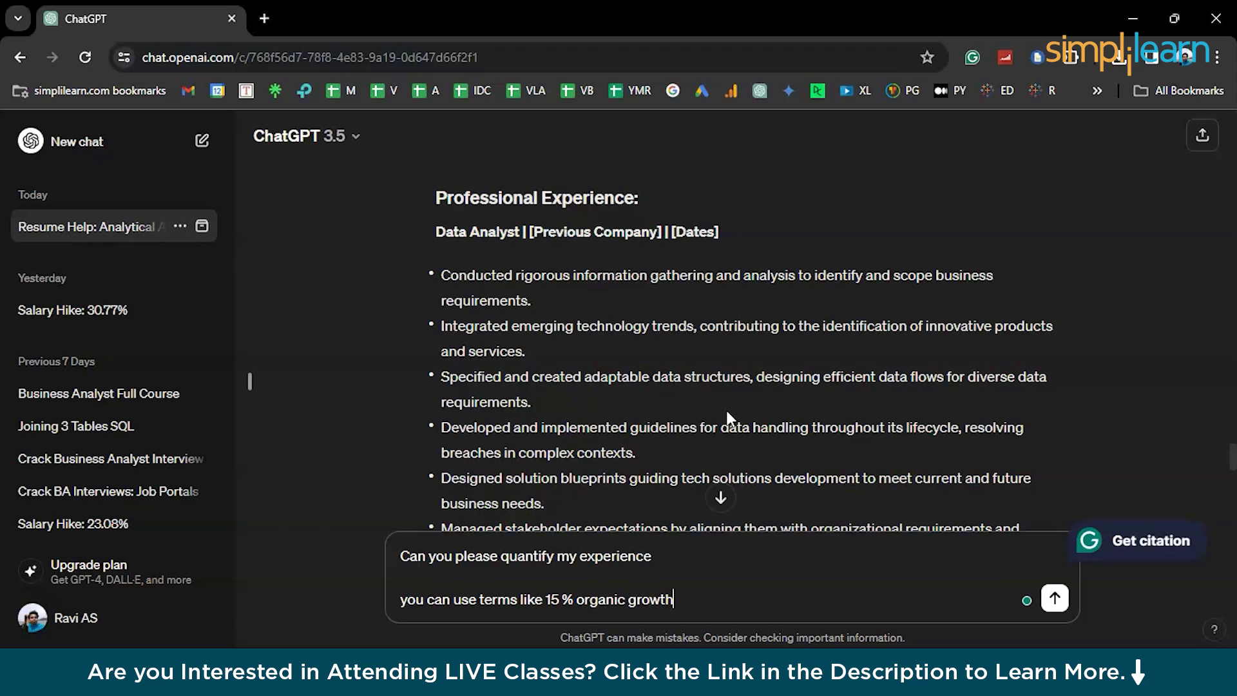
{"action": "key", "text": "shift+Return"}
{"action": "type", "text": "10"}
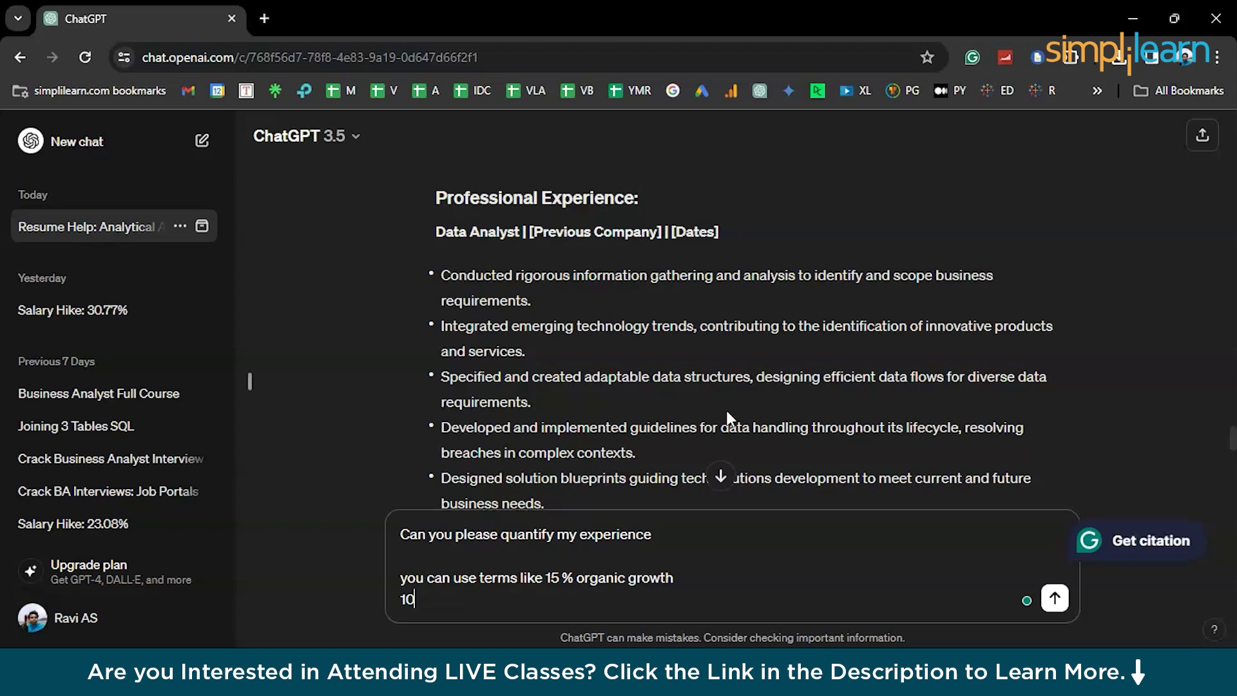
{"action": "type", "text": "% reduction"}
{"action": "key", "text": "ctrl+shift+Left"}
{"action": "key", "text": "Right"}
{"action": "key", "text": "BackSpace"}
{"action": "type", "text": "n "}
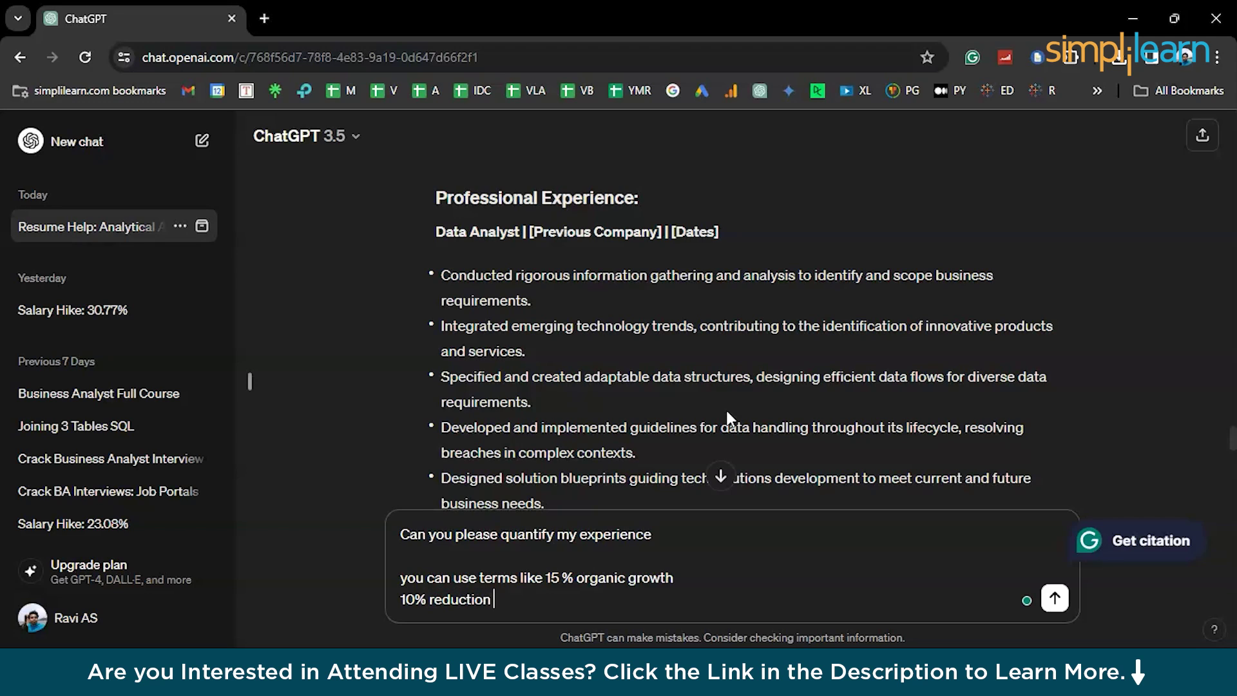
{"action": "type", "text": "in"}
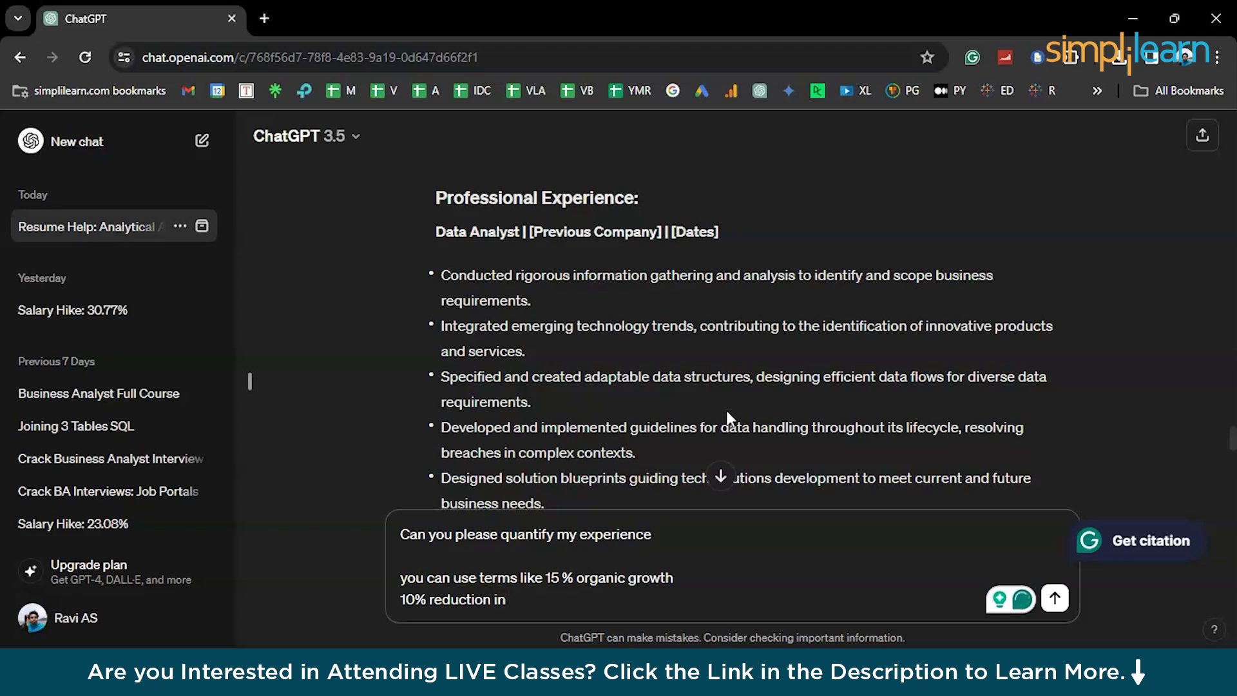
{"action": "type", "text": " adverti"}
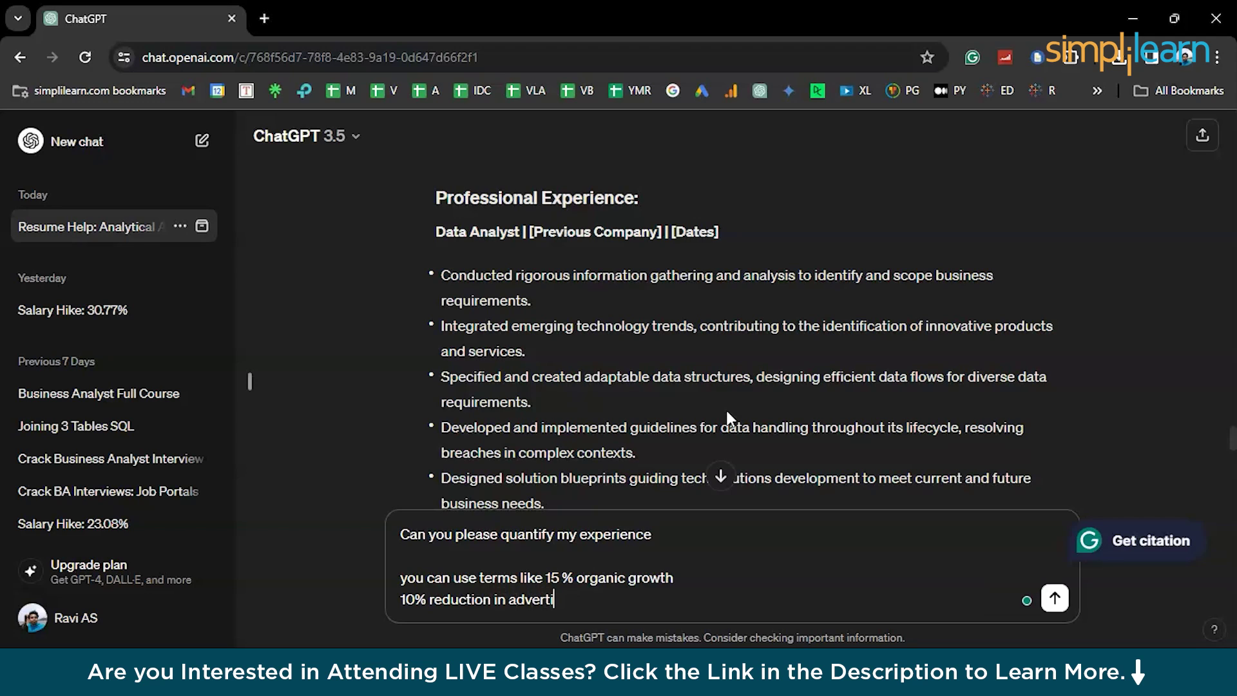
{"action": "type", "text": "sement expenses"}
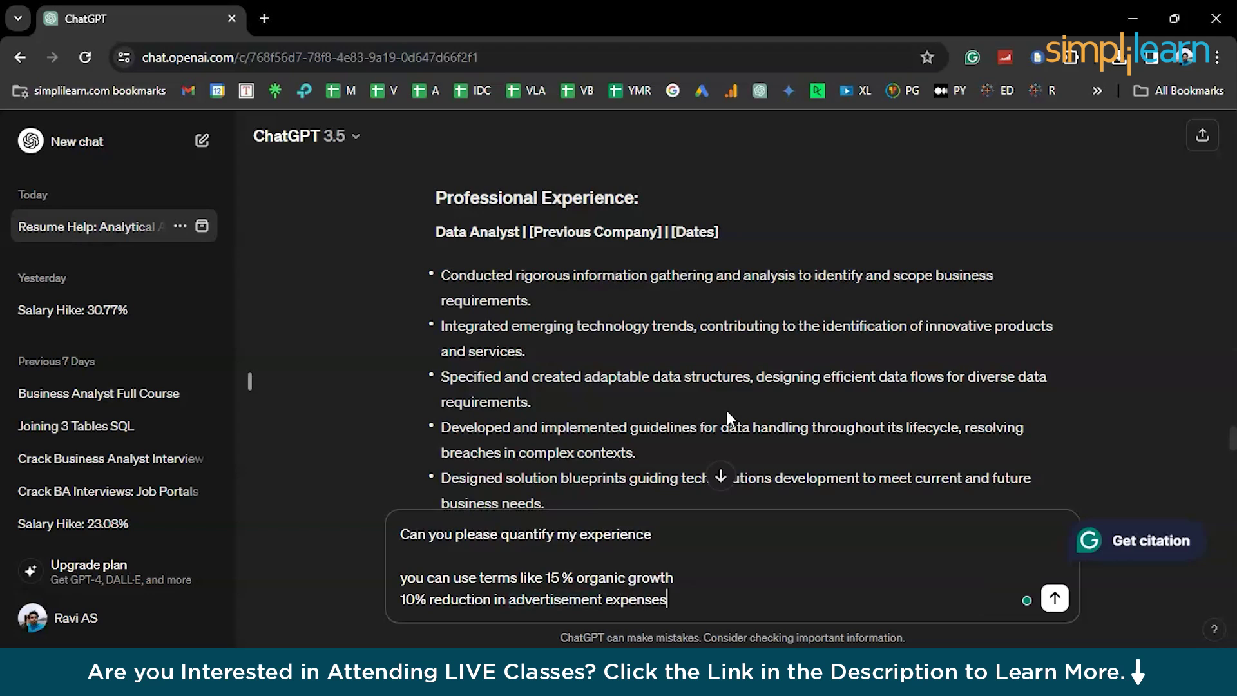
Add 'increased revenue per lead by 12%' and separate the examples from the opening line.
{"action": "key", "text": "shift+Return"}
{"action": "type", "text": "incea"}
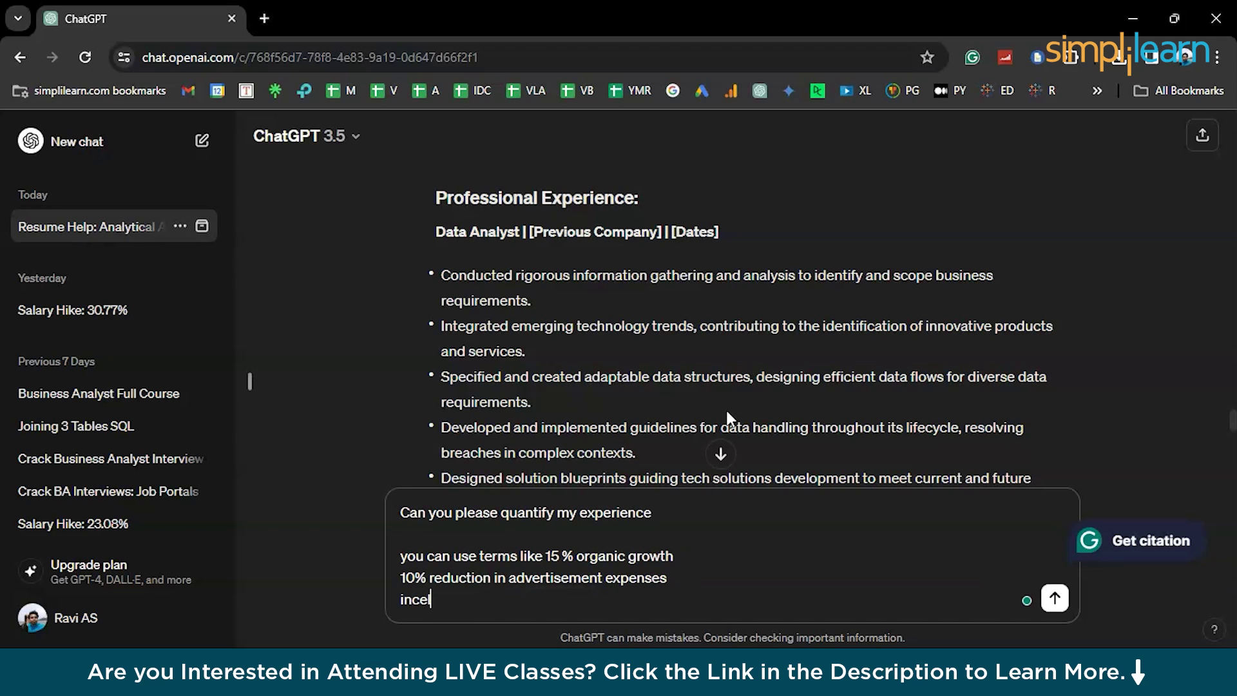
{"action": "type", "text": "sed n"}
{"action": "key", "text": "BackSpace"}
{"action": "type", "text": "revenue per lea"}
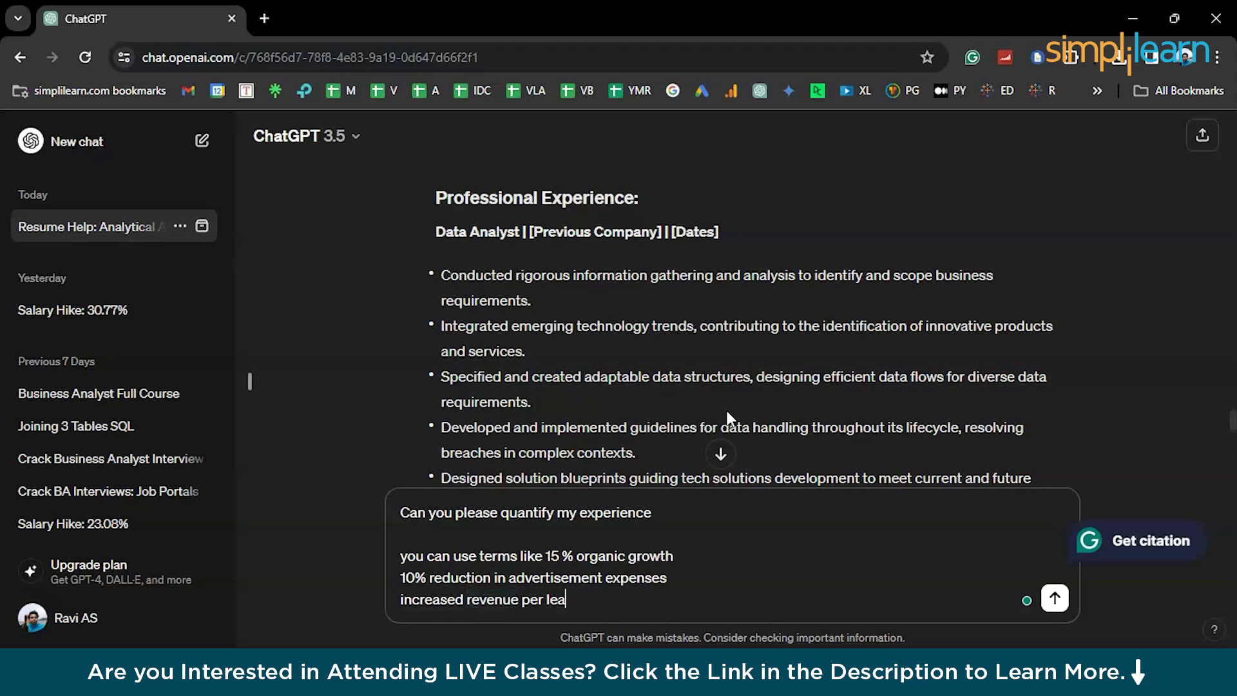
{"action": "type", "text": "d by 12%"}
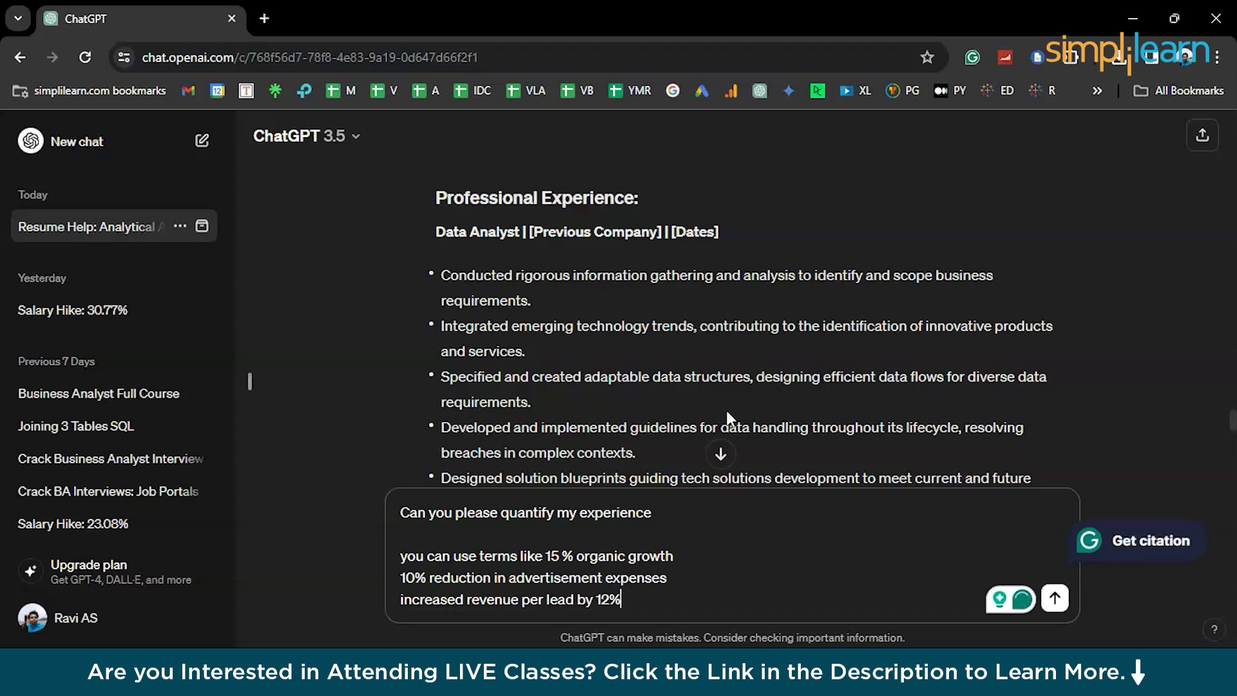
{"action": "left_click", "coordinate": [549, 555]}
{"action": "key", "text": "shift+Return"}
{"action": "key", "text": "shift+Return"}
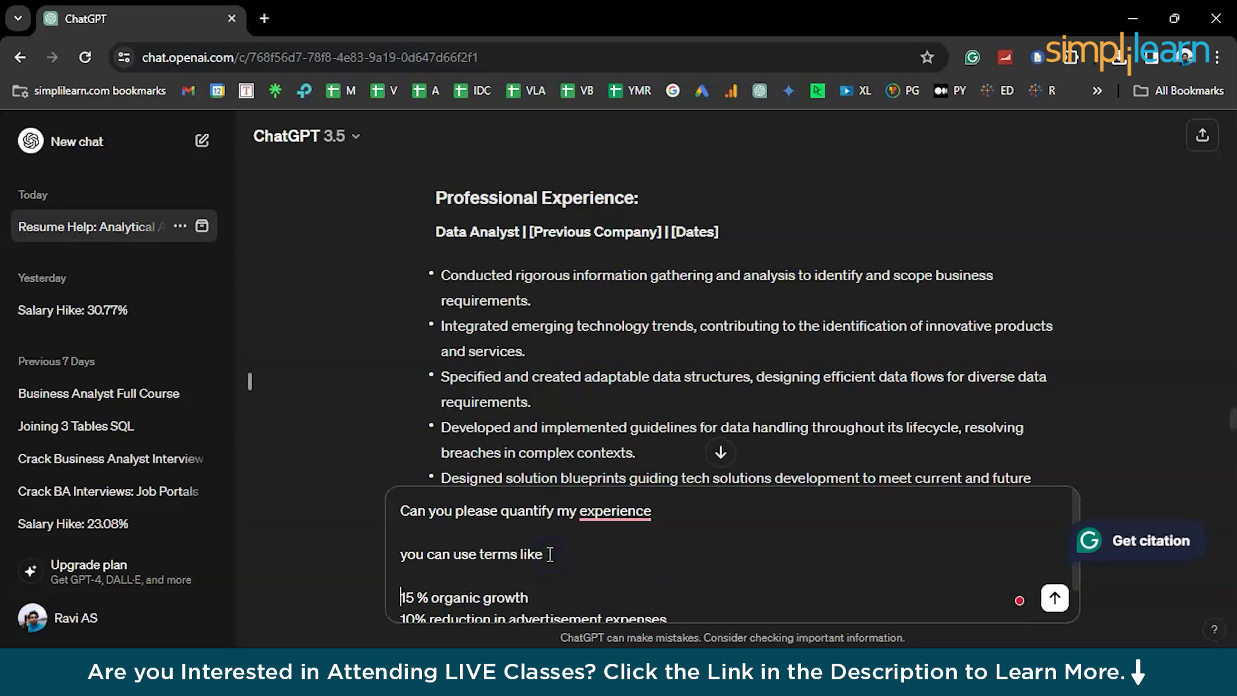
{"action": "scroll", "coordinate": [550, 554], "scroll_direction": "down", "scroll_amount": 1}
{"action": "scroll", "coordinate": [561, 557], "scroll_direction": "up", "scroll_amount": 1}
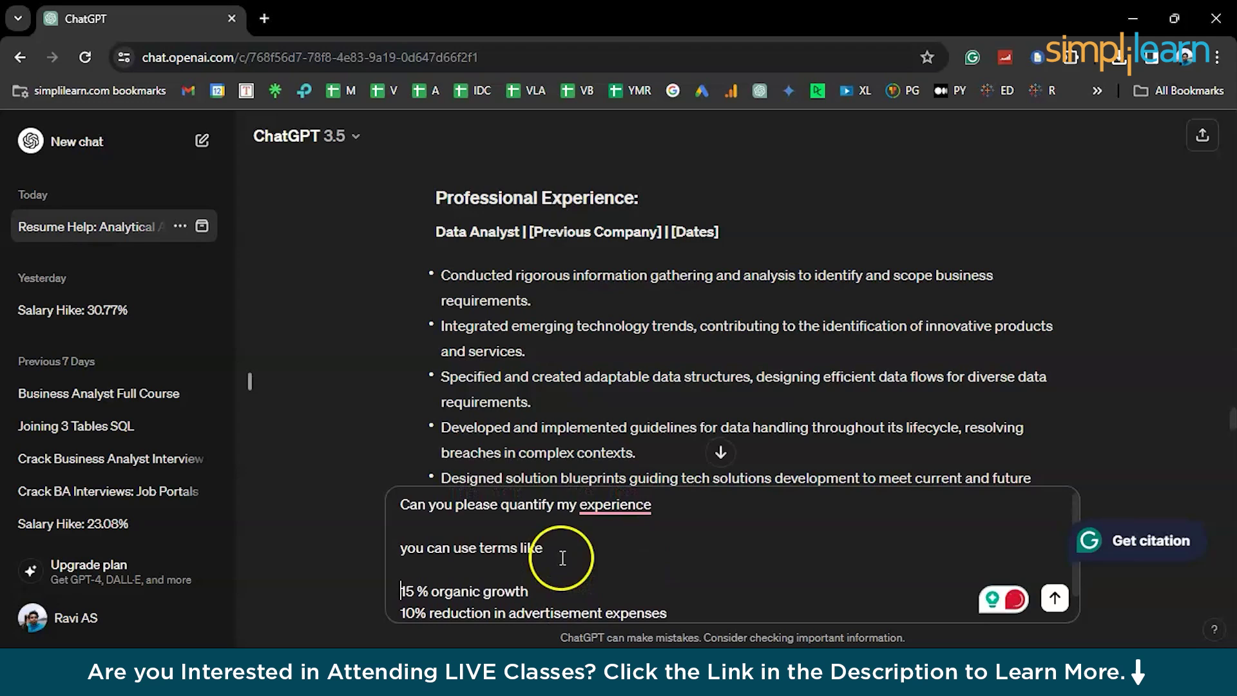
Accept the question mark after 'experience' and send the quantification request.
{"action": "left_click", "coordinate": [617, 509]}
{"action": "left_click", "coordinate": [612, 556]}
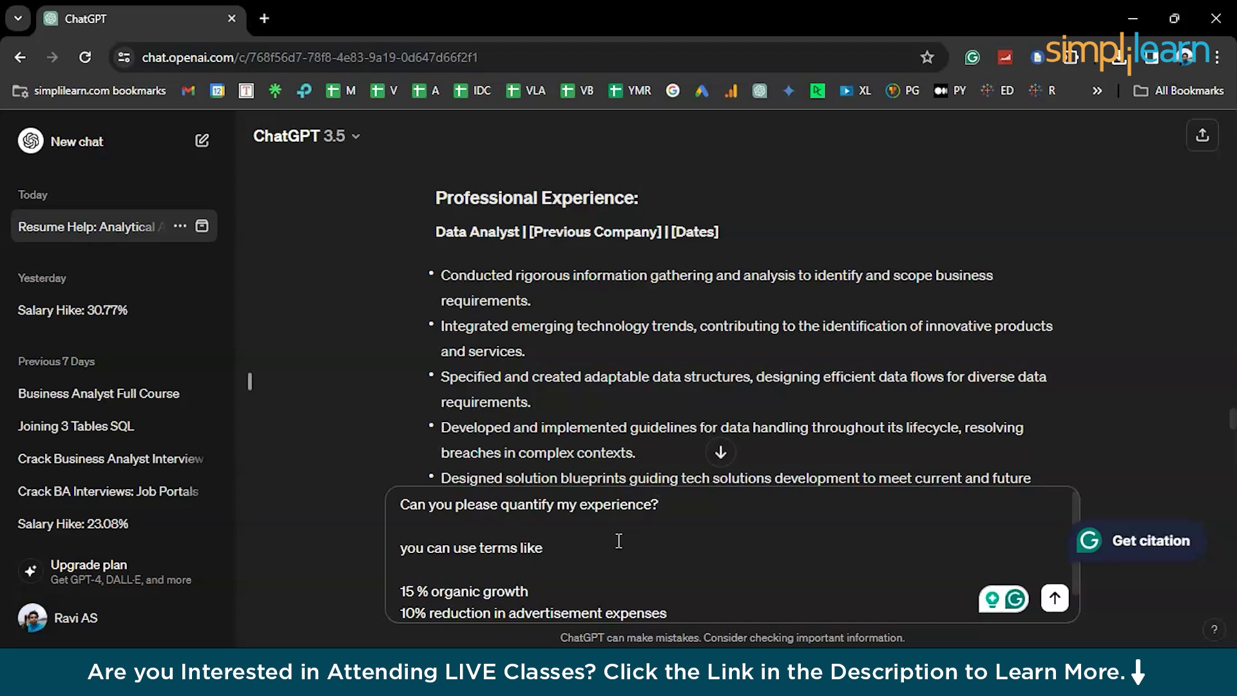
{"action": "scroll", "coordinate": [619, 540], "scroll_direction": "down", "scroll_amount": 1}
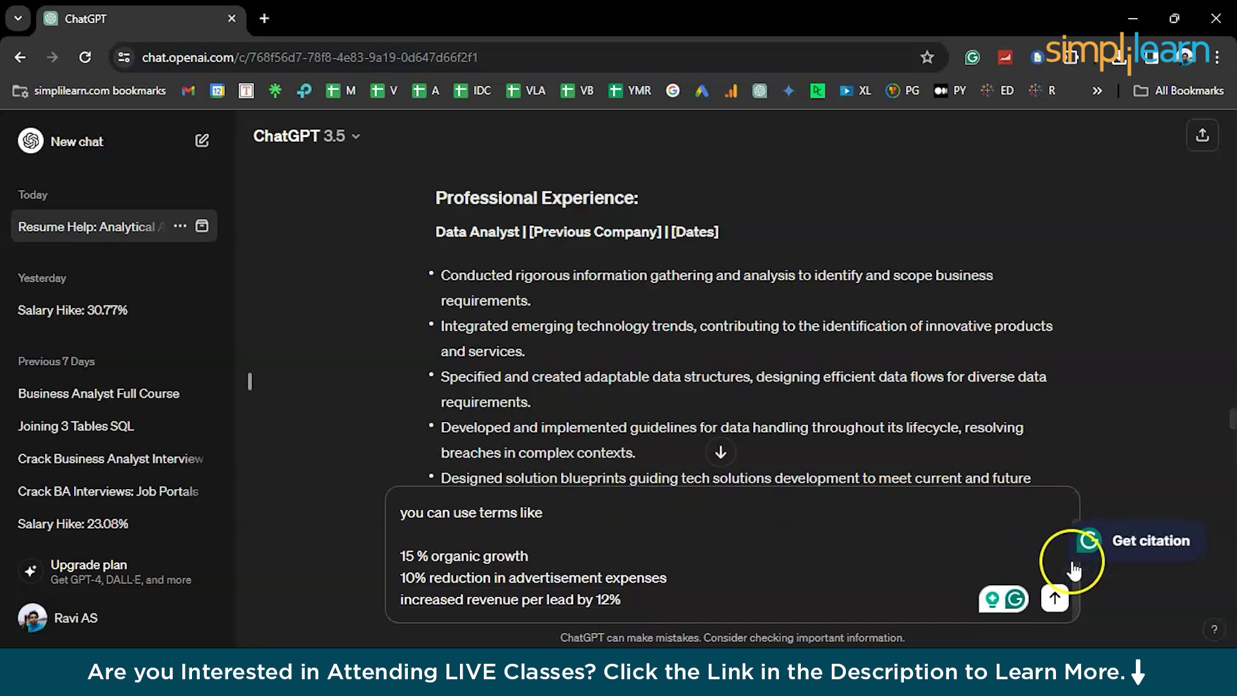
{"action": "left_click", "coordinate": [1054, 600]}
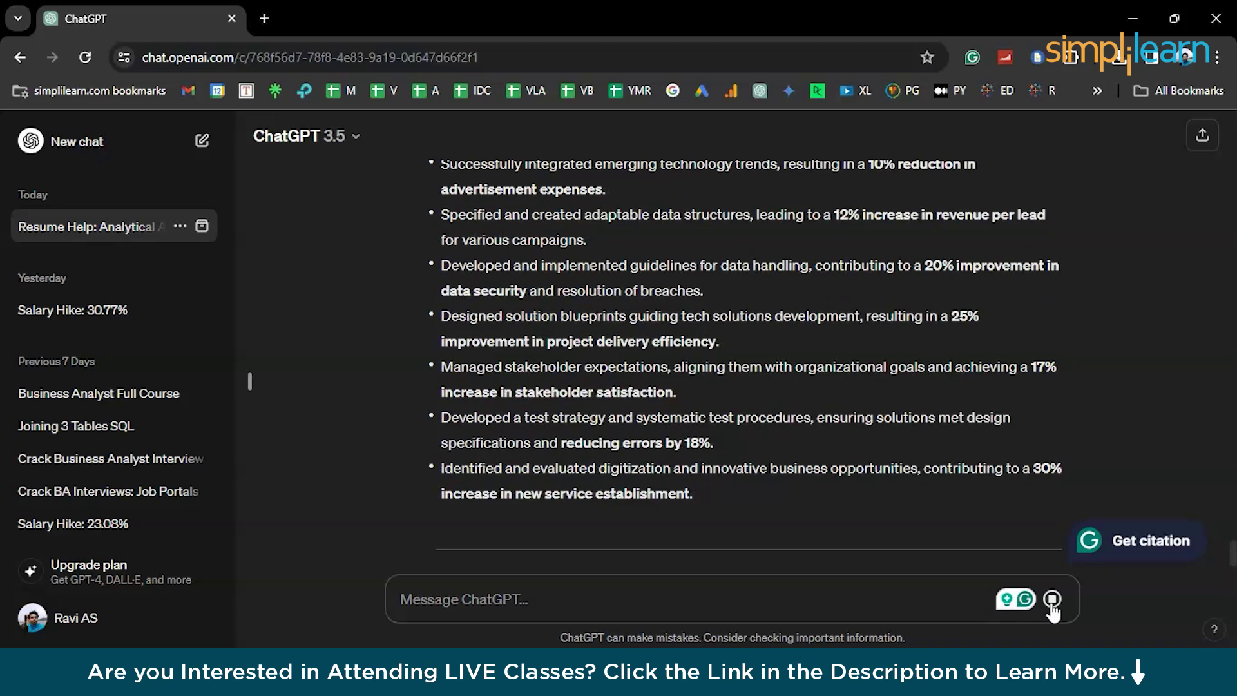
Review the revised Professional Experience, highlighting the first bullet with 15% organic growth.
{"action": "scroll", "coordinate": [949, 438], "scroll_direction": "up", "scroll_amount": 5}
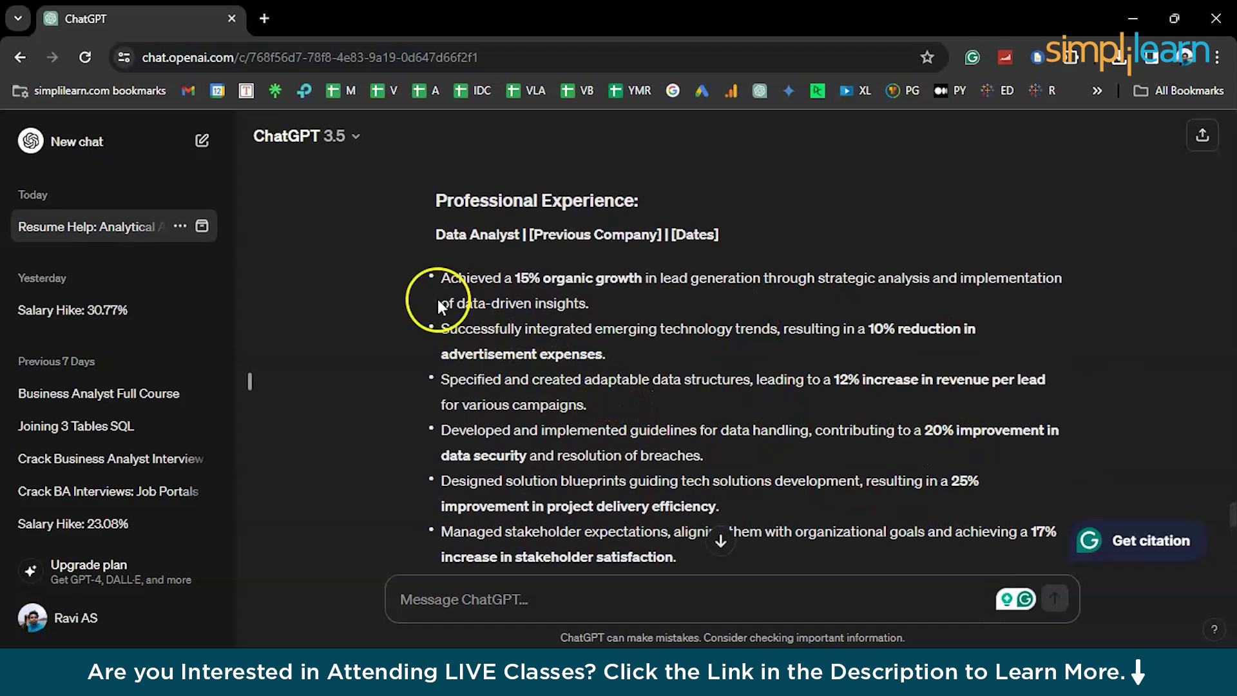
{"action": "left_click_drag", "start_coordinate": [433, 276], "coordinate": [616, 312]}
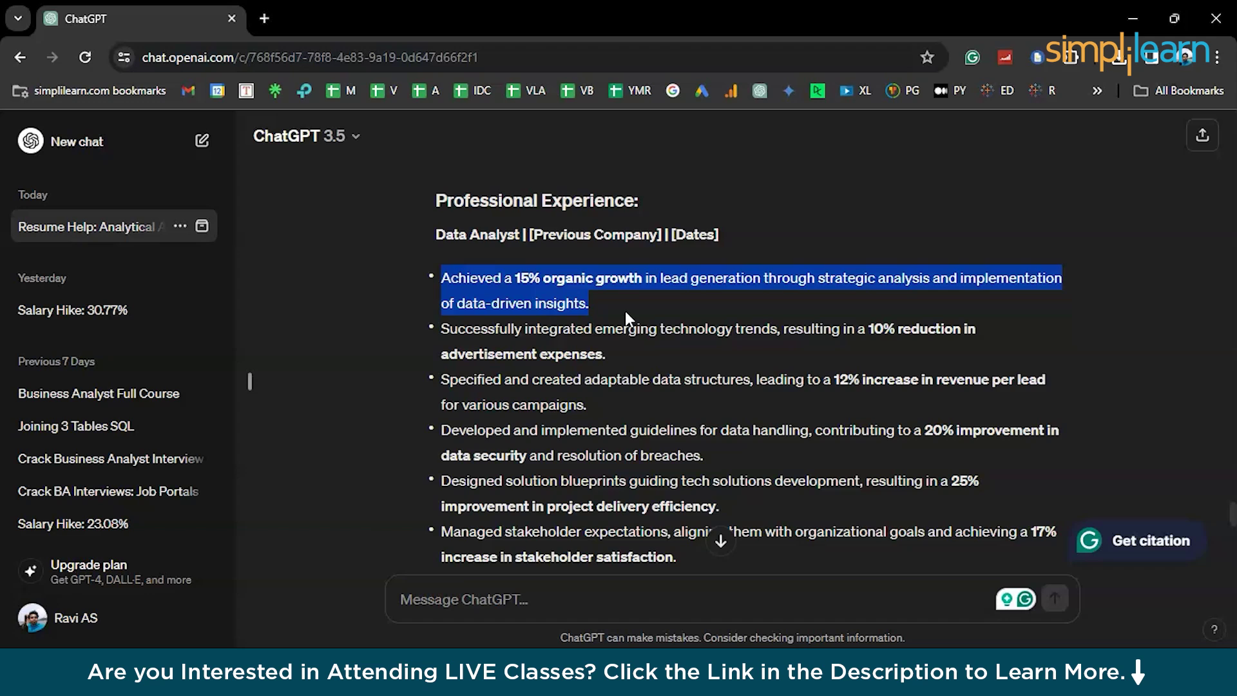
{"action": "scroll", "coordinate": [625, 311], "scroll_direction": "up", "scroll_amount": 15}
{"action": "scroll", "coordinate": [625, 311], "scroll_direction": "down", "scroll_amount": 6}
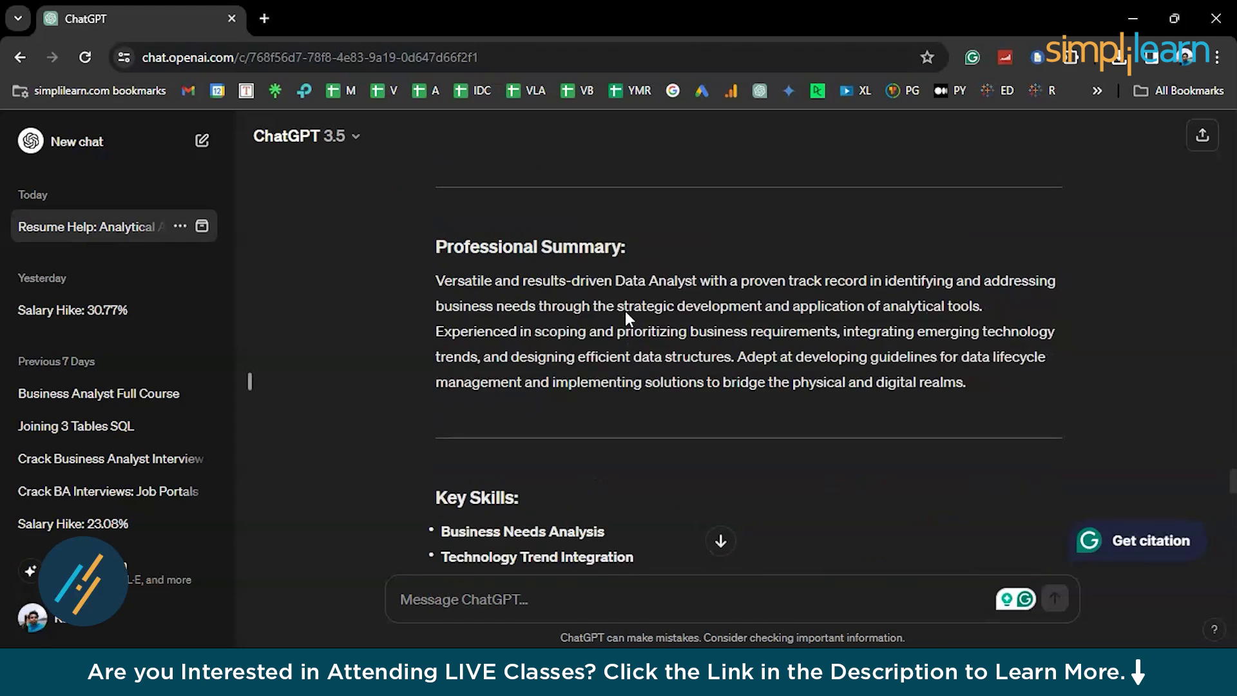
{"action": "scroll", "coordinate": [625, 310], "scroll_direction": "down", "scroll_amount": 3}
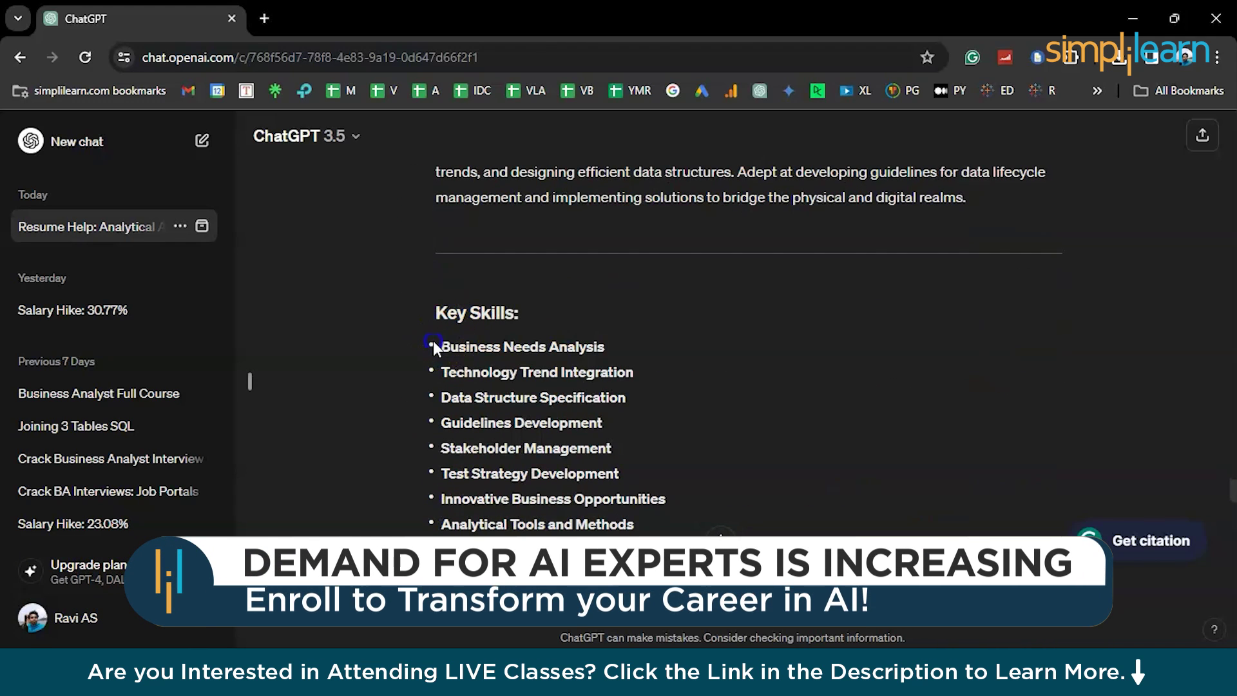
{"action": "left_click_drag", "start_coordinate": [433, 341], "coordinate": [649, 389]}
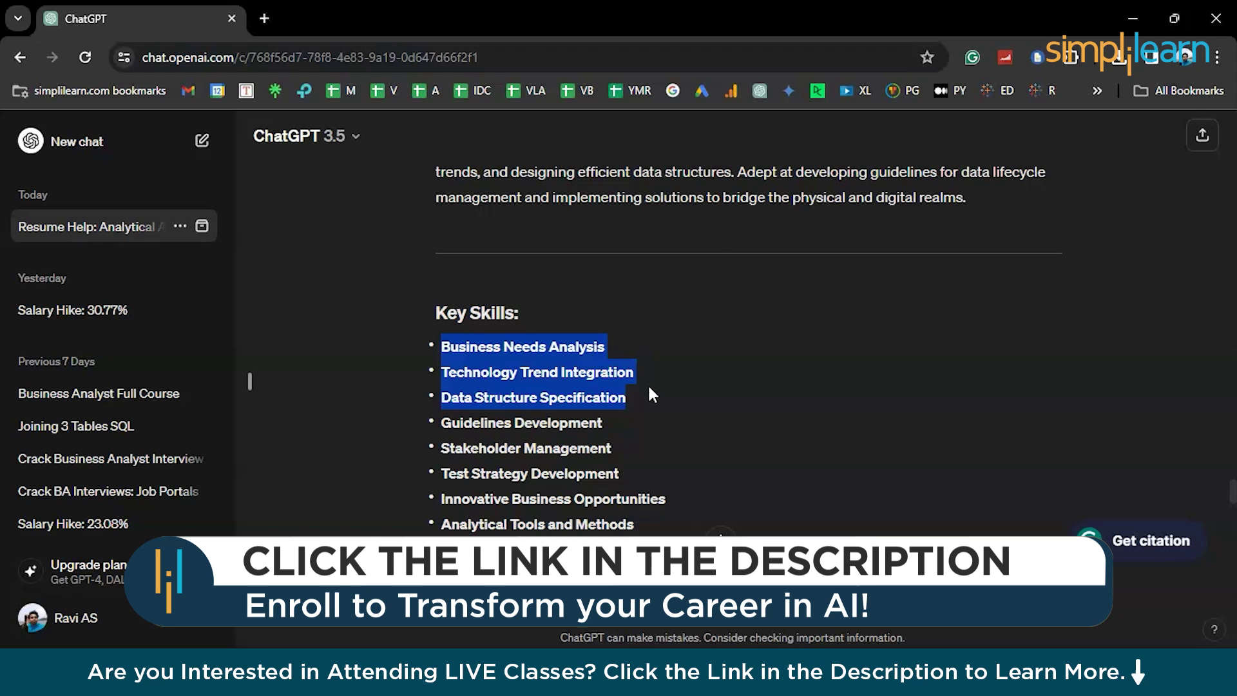
{"action": "scroll", "coordinate": [649, 388], "scroll_direction": "down", "scroll_amount": 1}
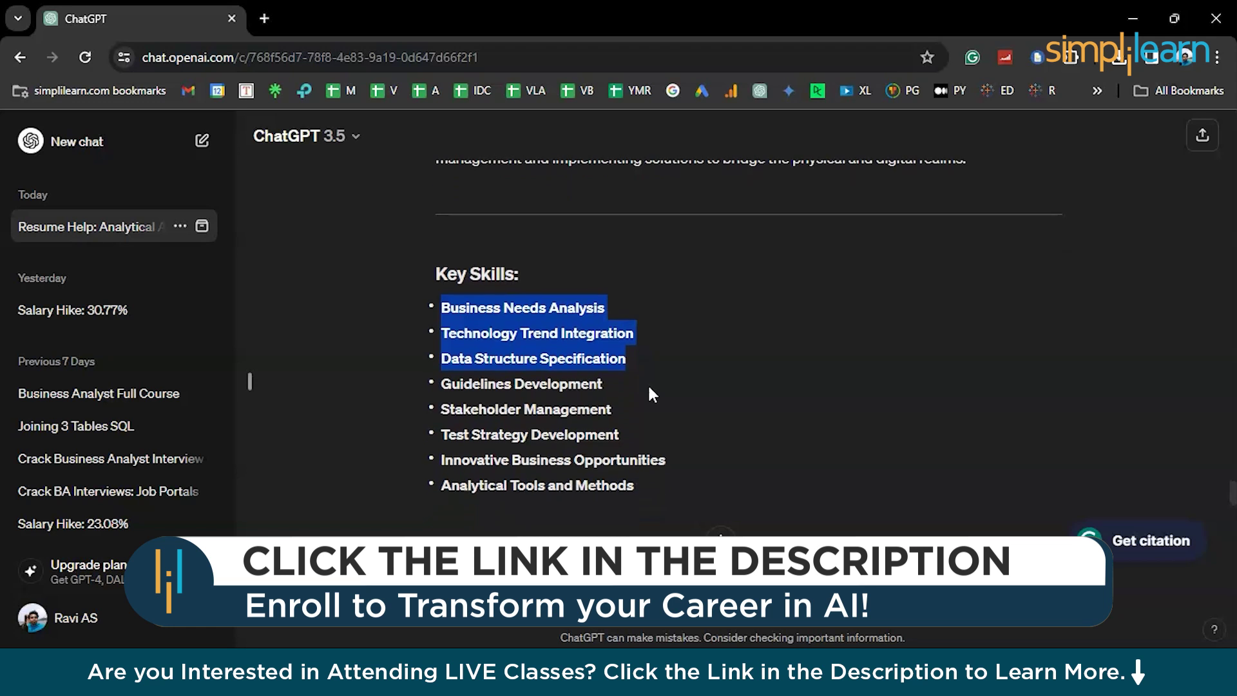
{"action": "scroll", "coordinate": [651, 394], "scroll_direction": "down", "scroll_amount": 5}
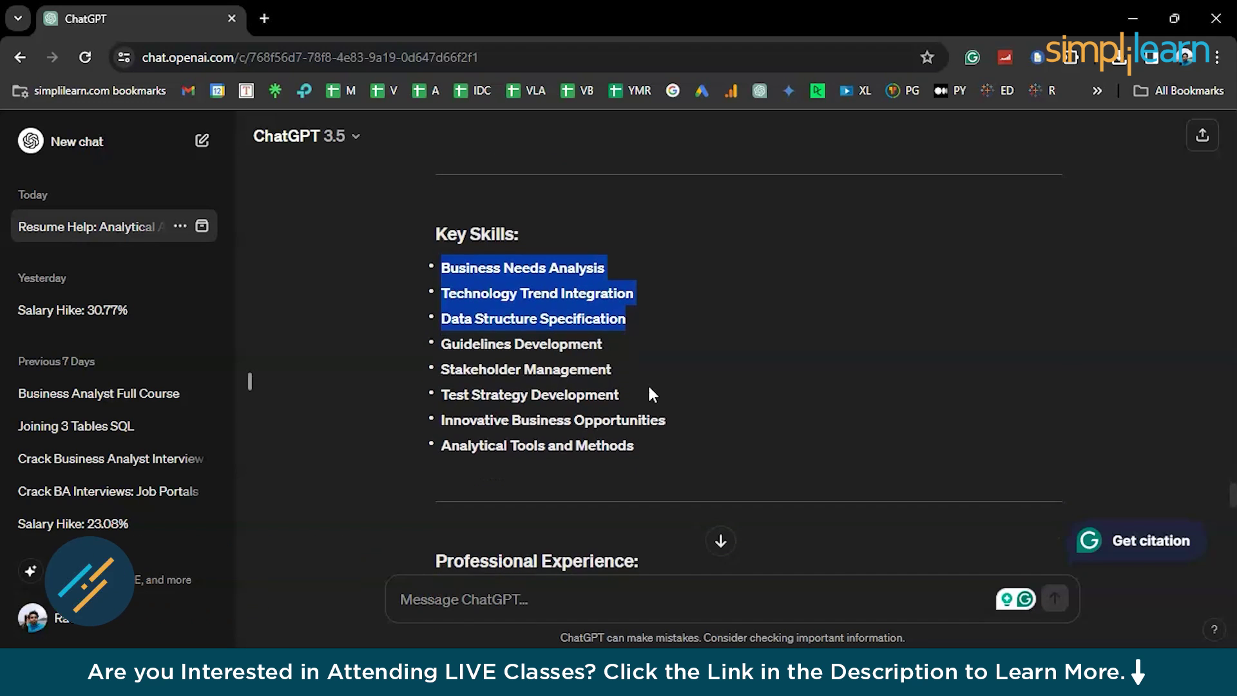
{"action": "scroll", "coordinate": [651, 386], "scroll_direction": "down", "scroll_amount": 2}
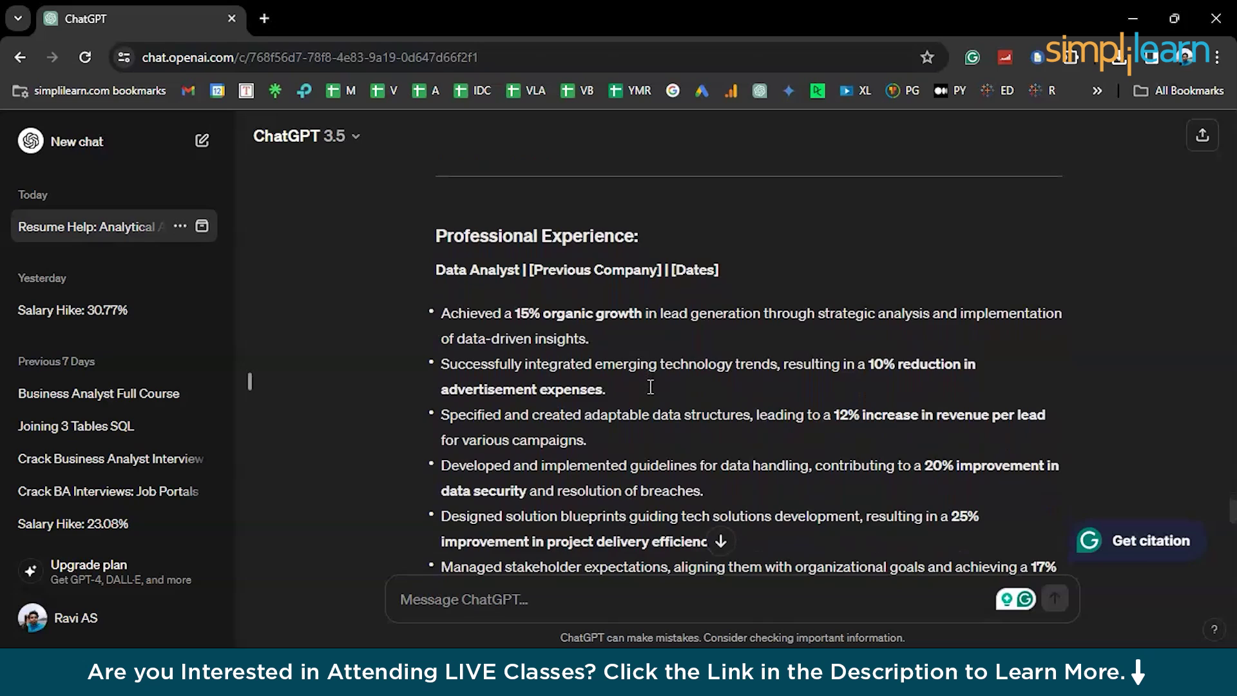
{"action": "scroll", "coordinate": [650, 390], "scroll_direction": "up", "scroll_amount": 8}
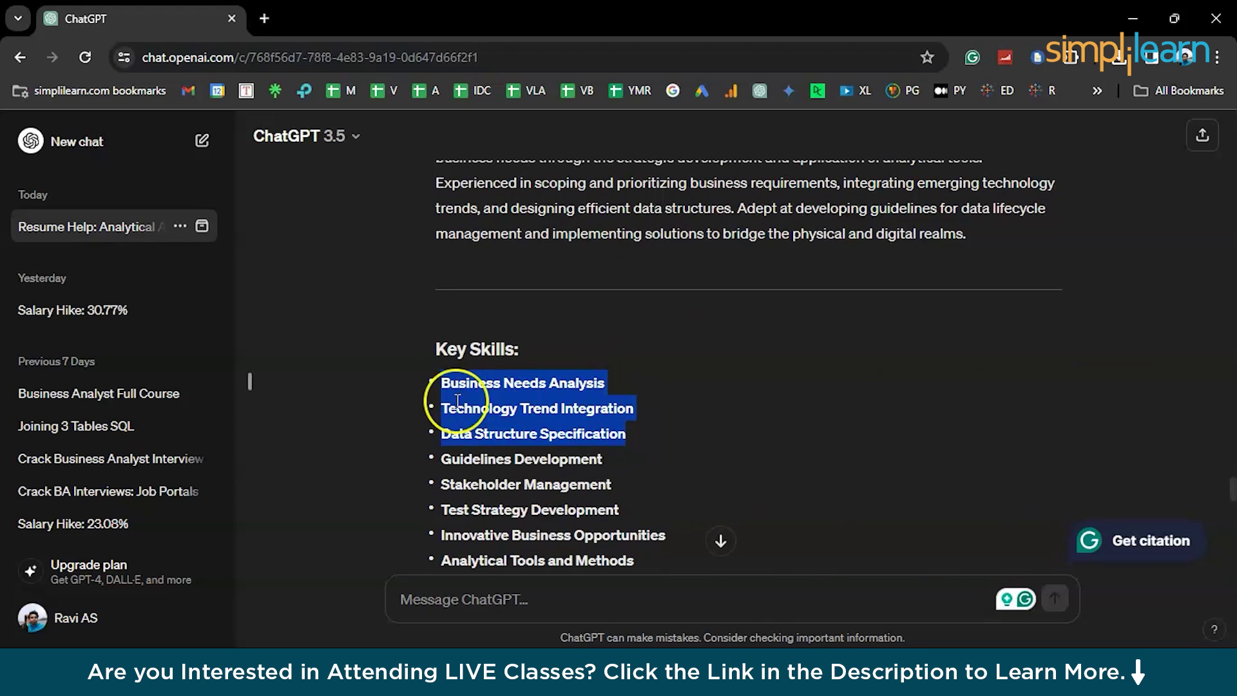
{"action": "scroll", "coordinate": [457, 401], "scroll_direction": "down", "scroll_amount": 2}
{"action": "scroll", "coordinate": [457, 401], "scroll_direction": "down", "scroll_amount": 6}
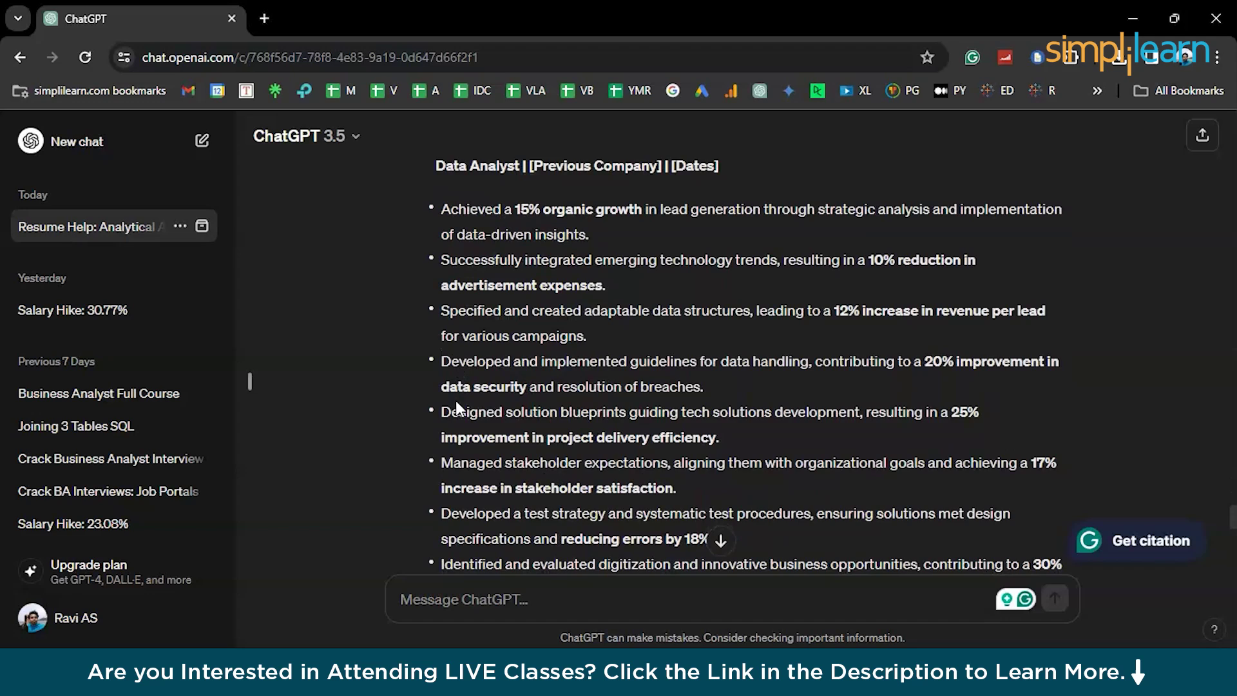
{"action": "scroll", "coordinate": [456, 403], "scroll_direction": "down", "scroll_amount": 8}
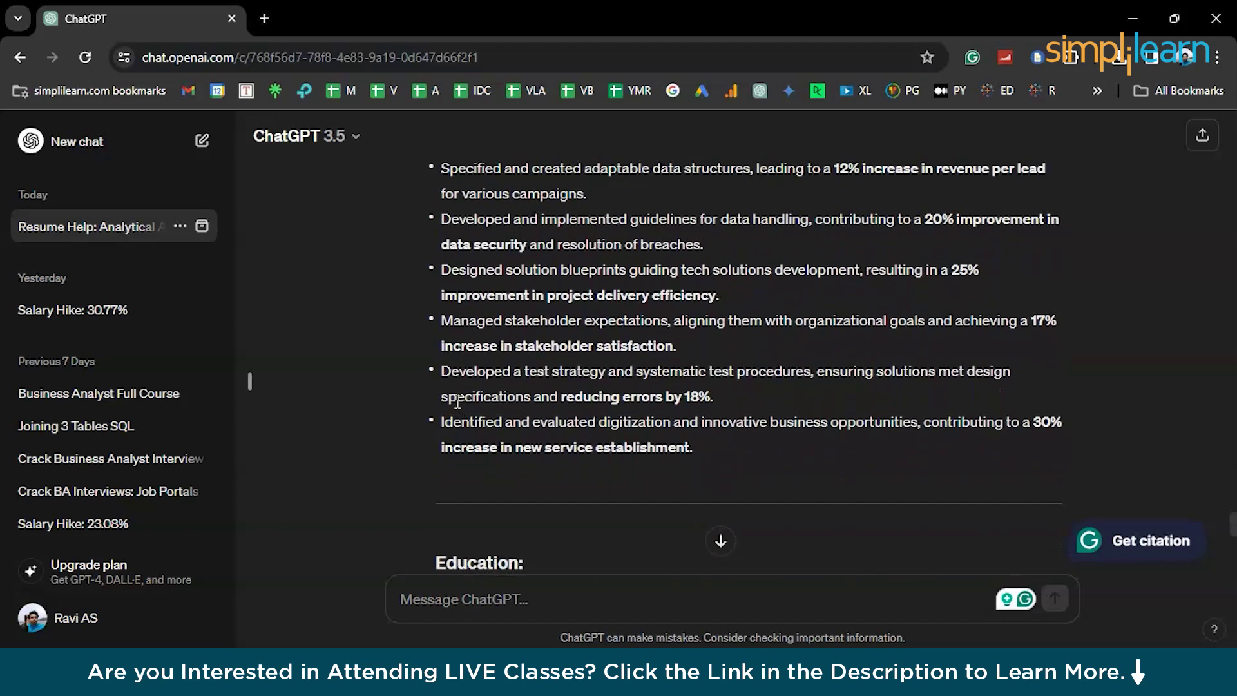
{"action": "scroll", "coordinate": [458, 401], "scroll_direction": "down", "scroll_amount": 3}
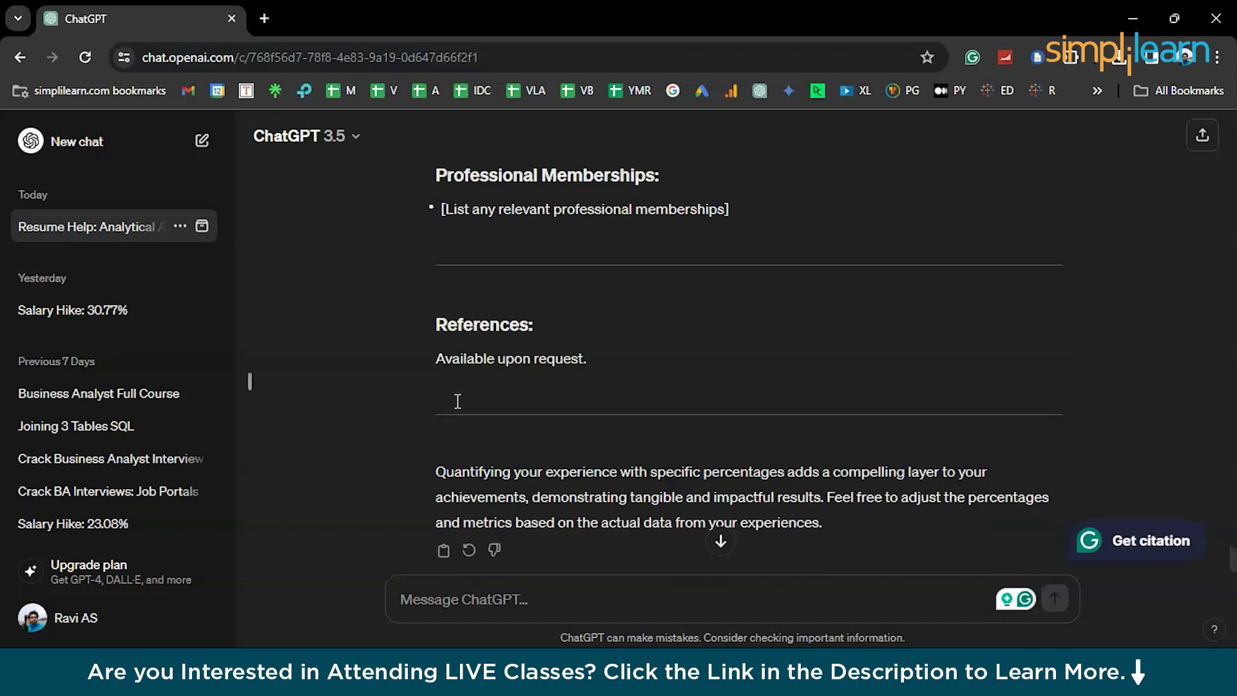
{"action": "scroll", "coordinate": [458, 402], "scroll_direction": "up", "scroll_amount": 4}
{"action": "scroll", "coordinate": [457, 401], "scroll_direction": "up", "scroll_amount": 15}
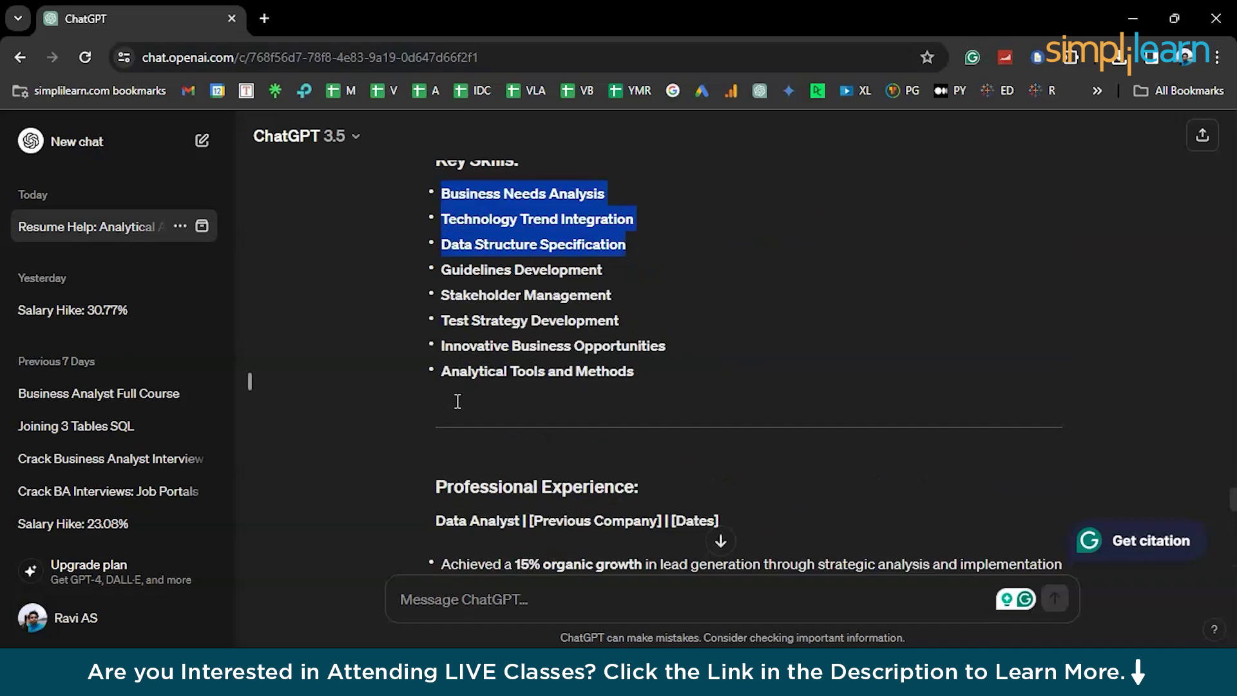
{"action": "scroll", "coordinate": [459, 408], "scroll_direction": "up", "scroll_amount": 4}
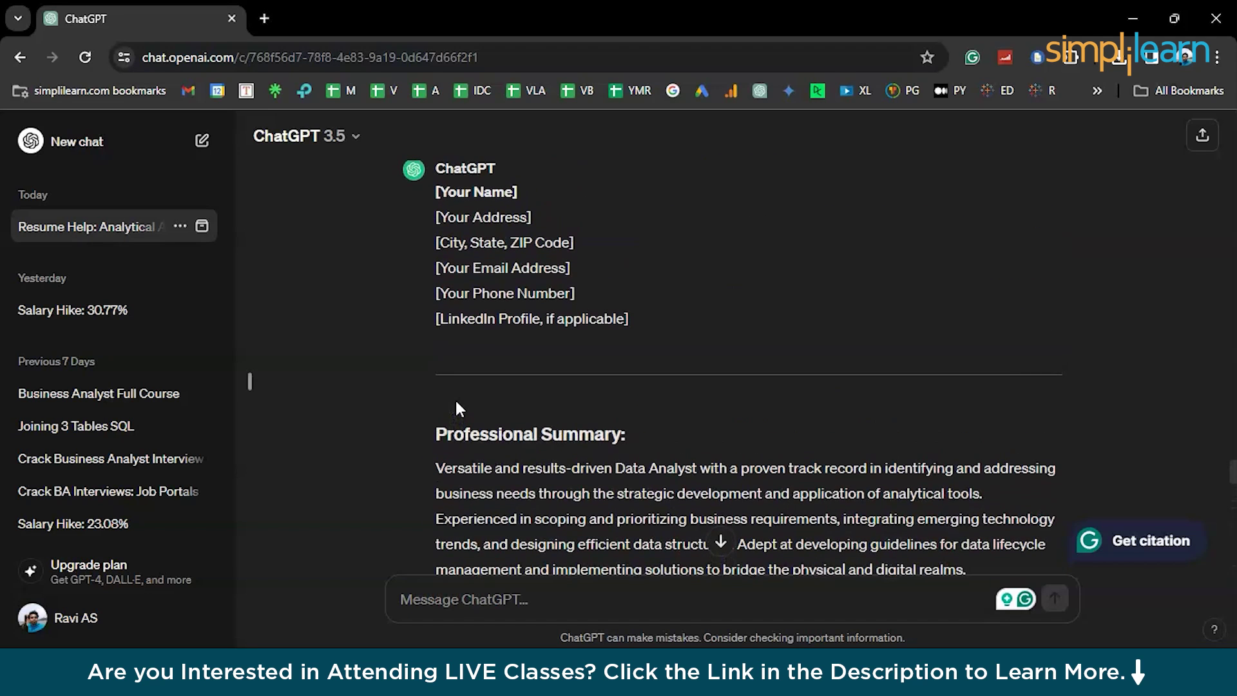
{"action": "scroll", "coordinate": [457, 406], "scroll_direction": "down", "scroll_amount": 4}
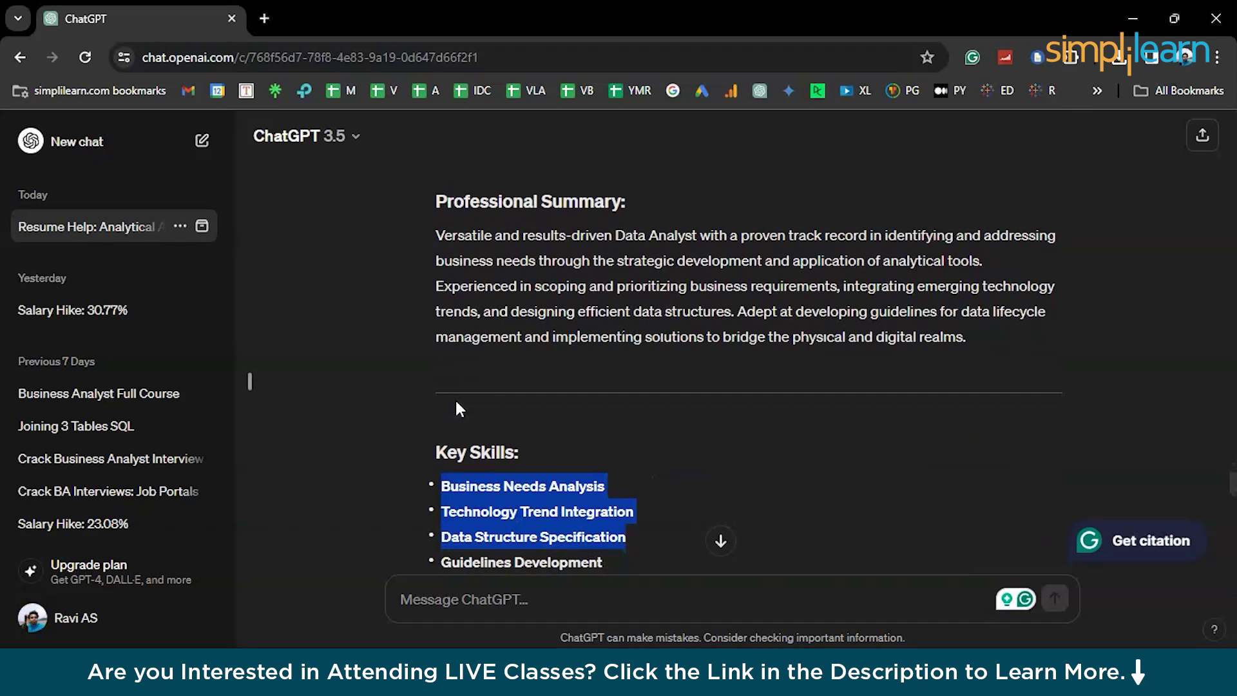
{"action": "scroll", "coordinate": [455, 398], "scroll_direction": "down", "scroll_amount": 2}
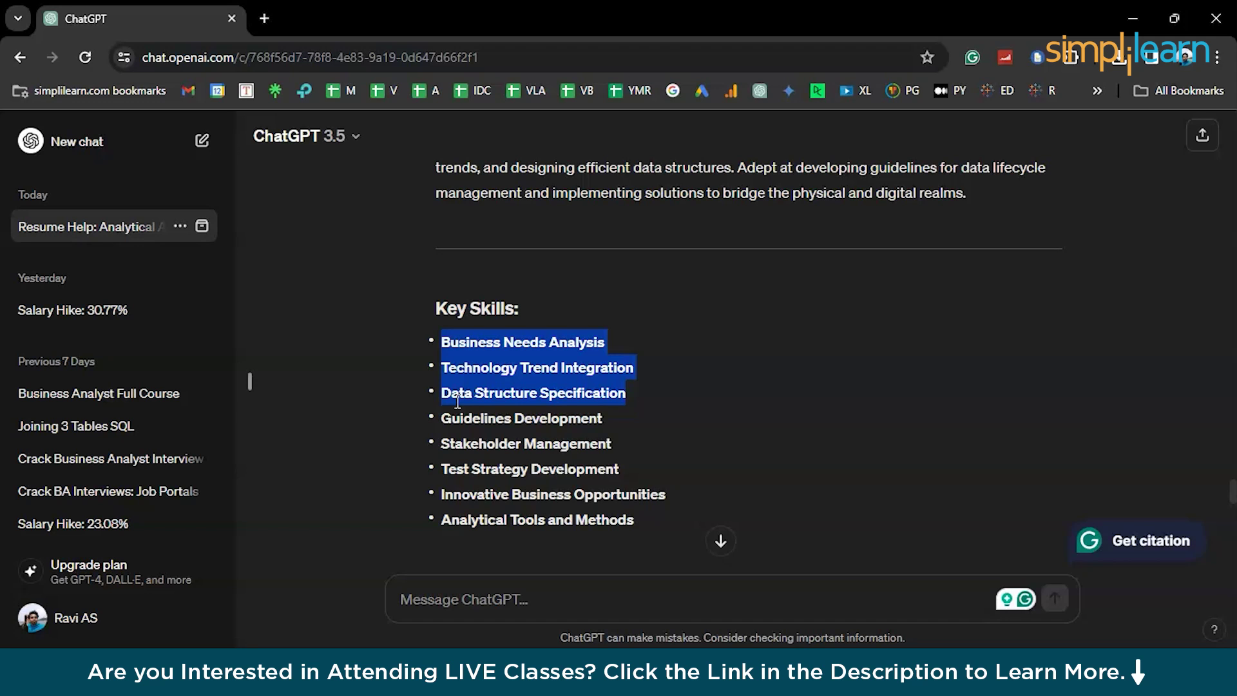
{"action": "scroll", "coordinate": [457, 402], "scroll_direction": "down", "scroll_amount": 6}
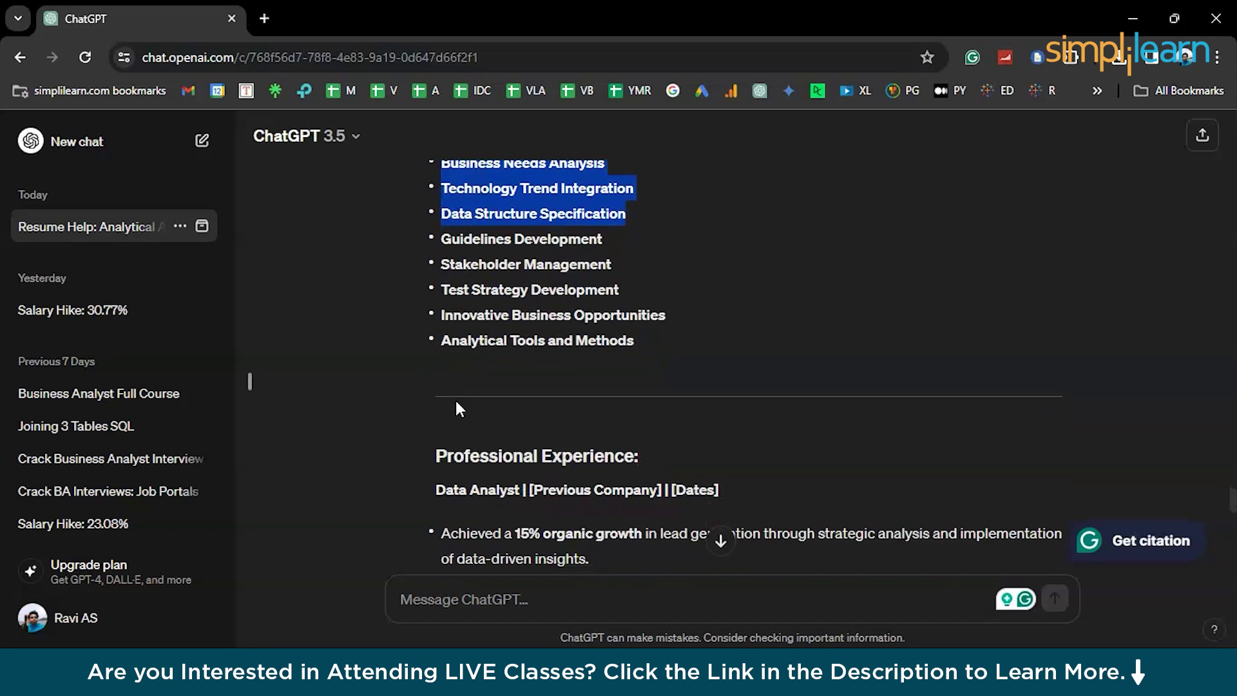